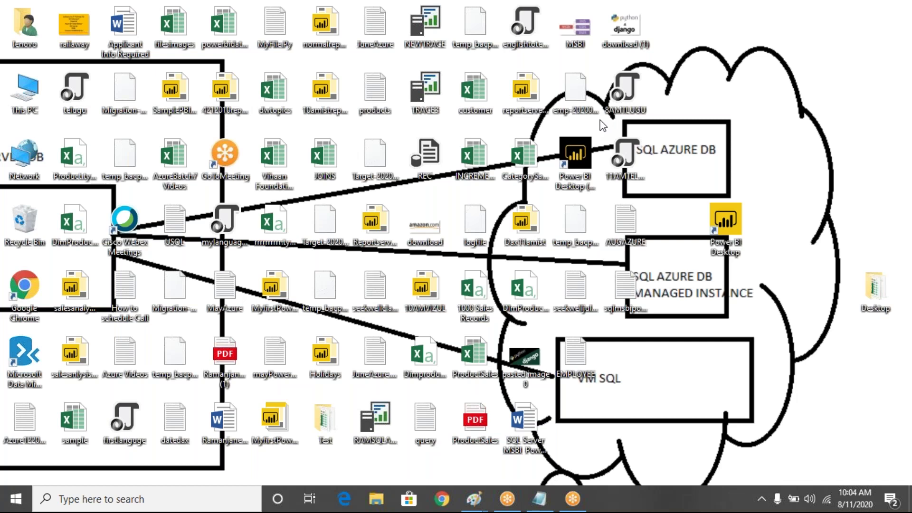
- Switch to the MSBI Notes in Notepad and add the heading "Power Query Editor", followed by blank lines, below the connectivity mode section
key("alt+Tab")
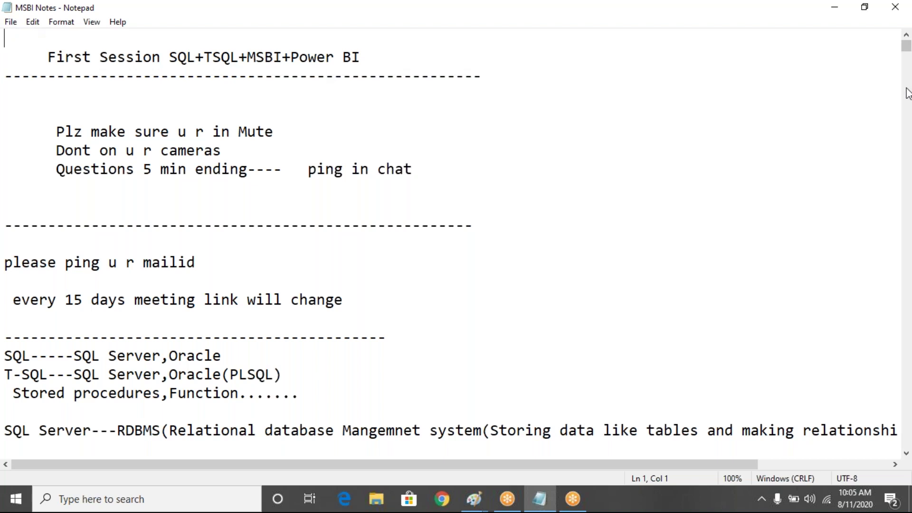
left_click_drag(907, 53, 894, 393)
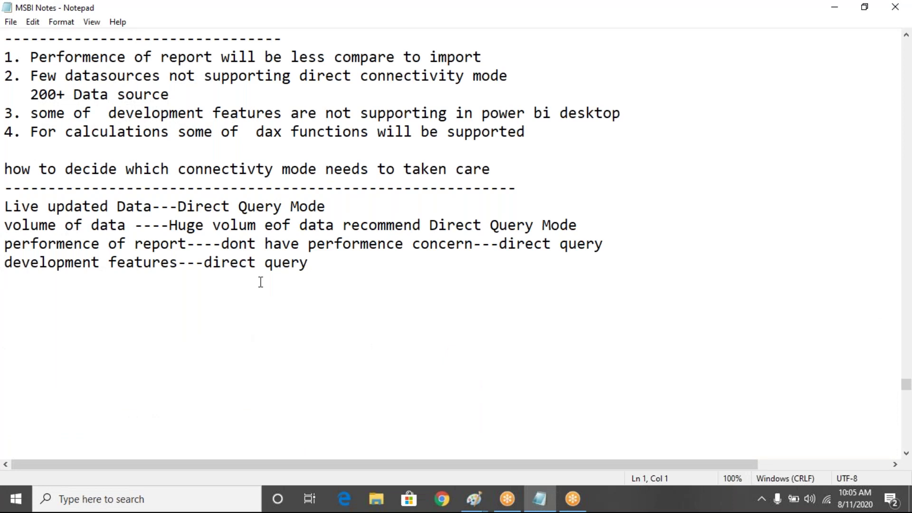
left_click(329, 267)
key("Return")
key("Return")
key("Return")
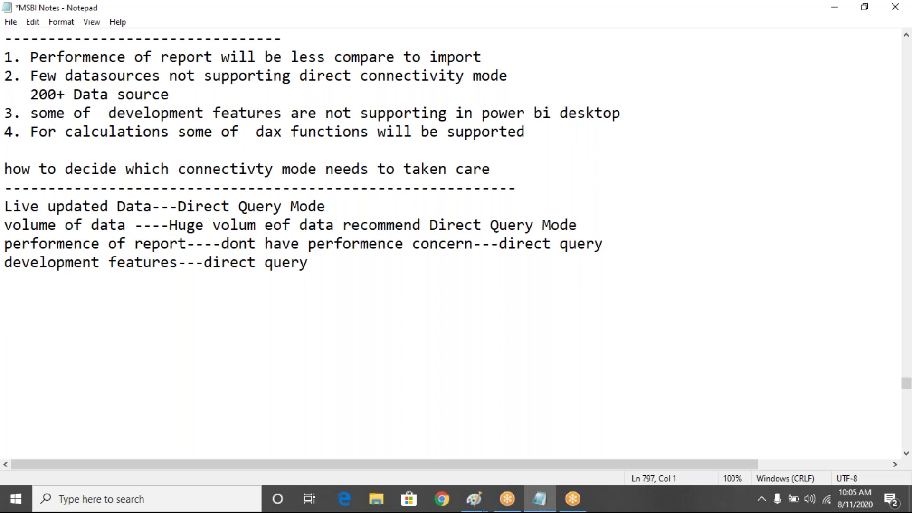
type("Power Query ")
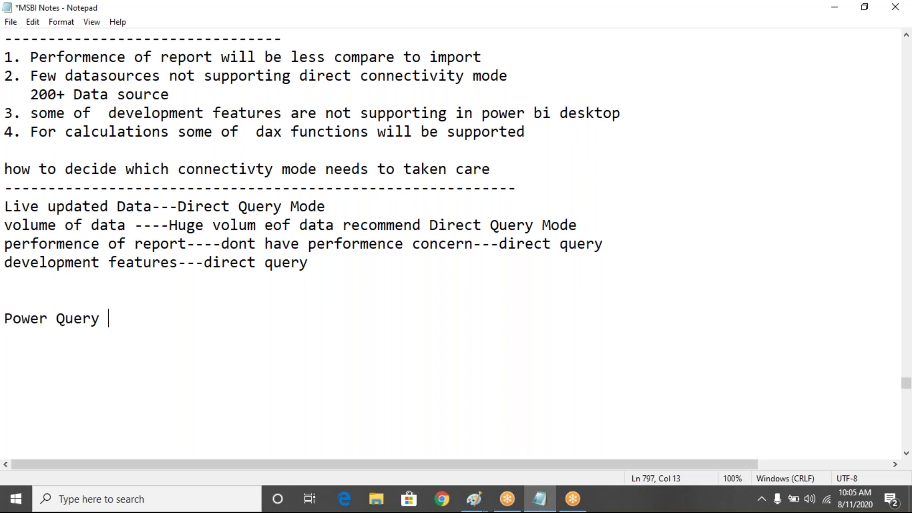
type("Editor")
key("Return")
key("Return")
key("Return")
key("Return")
key("Return")
key("Return")
key("Return")
key("Return")
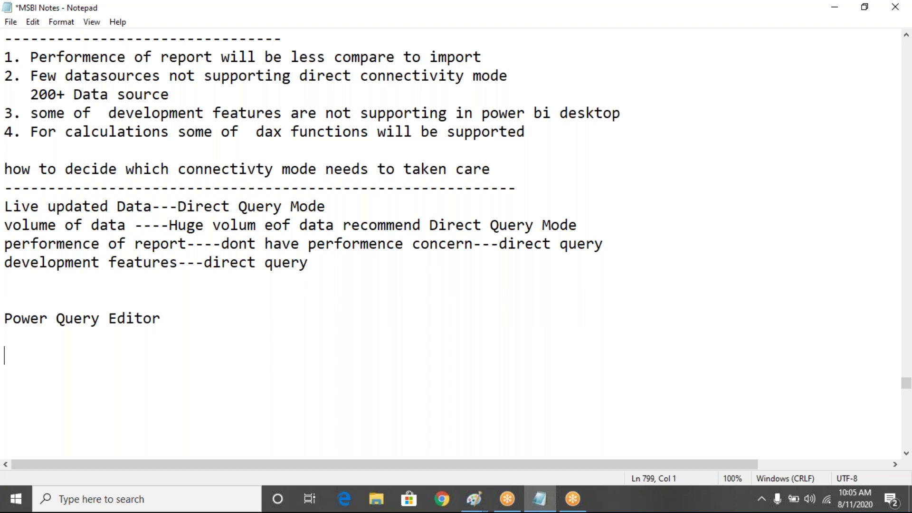
- Check the Data Modeling, Data Visualization and Data Sharing lines further down, and return to the line below the Power Query Editor heading
type("Data Modeling Data Visualization Data Sharing")
key("Up")
key("Up")
key("Up")
key("Up")
key("Up")
key("Up")
key("Up")
key("Up")
key("Up")
key("Up")
key("Up")
key("Up")
key("Up")
key("Up")
key("Up")
key("Up")
key("Up")
key("Up")
key("Up")
key("Up")
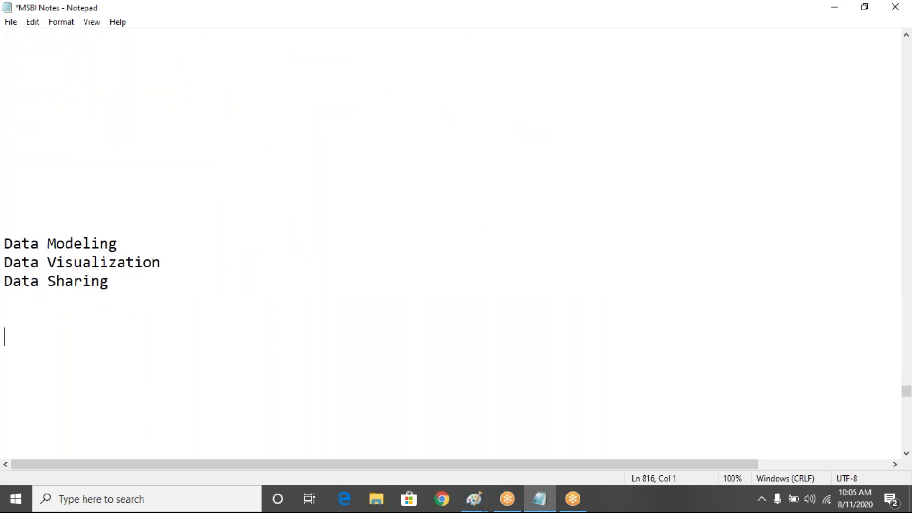
key("Up")
key("Up")
key("Up")
key("Up")
key("Up")
key("Down")
key("Down")
key("Down")
key("Down")
key("Down")
key("Down")
key("Down")
key("Down")
key("Down")
key("Down")
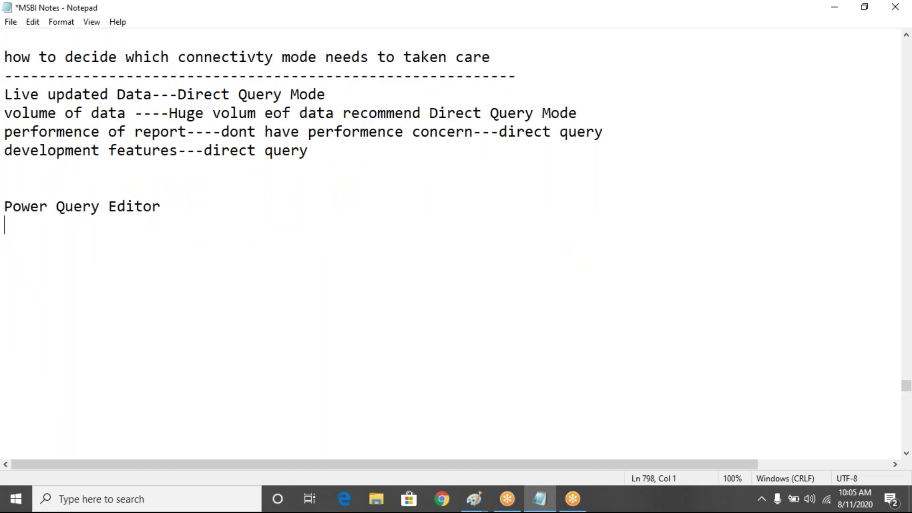
- Add the lines "remove Column" and "Remove Other columns" under the Power Query Editor heading
type("remove ")
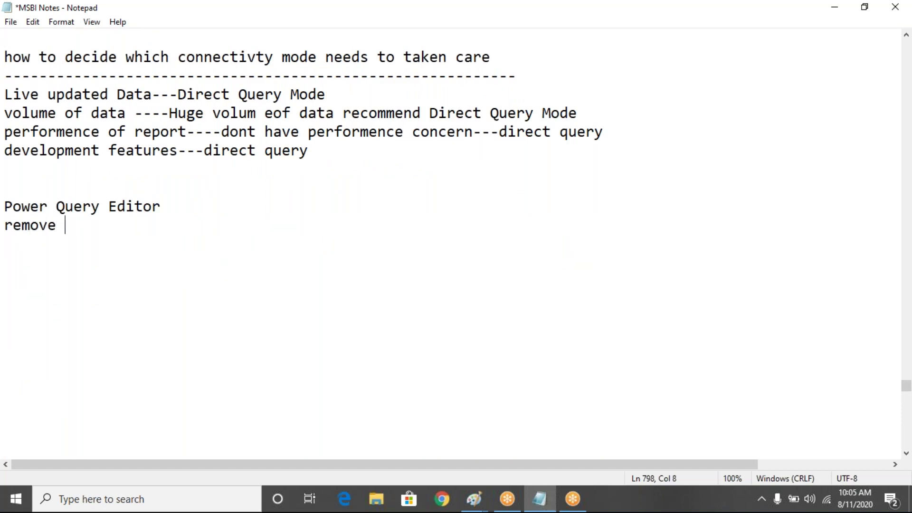
type("Column")
key("Return")
type("Remove ")
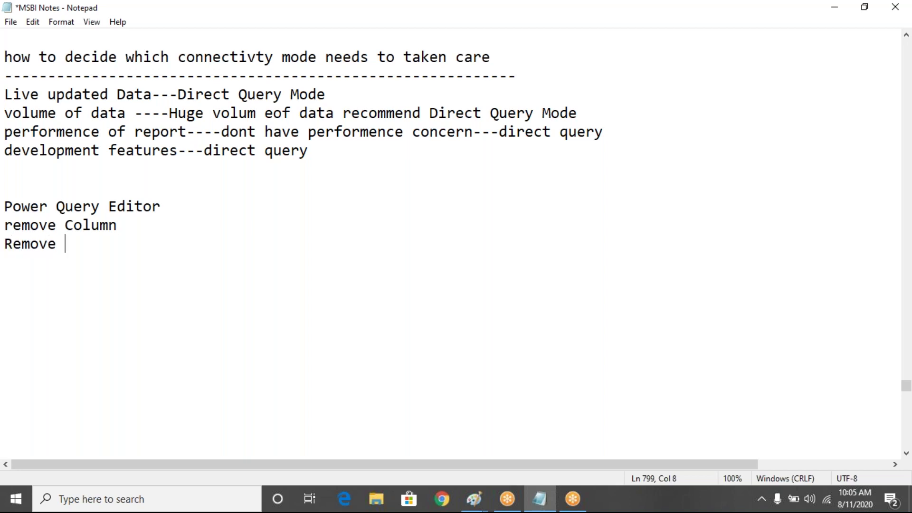
type("Other columns")
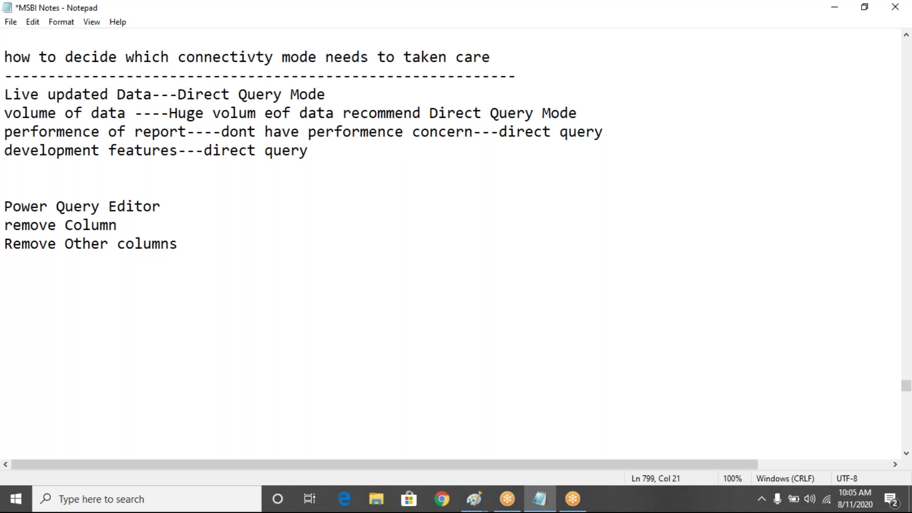
- Insert the line "Advanced Editor---M Query" directly below the Power Query Editor heading and highlight it
left_click(163, 211)
key("Return")
type("Advanc")
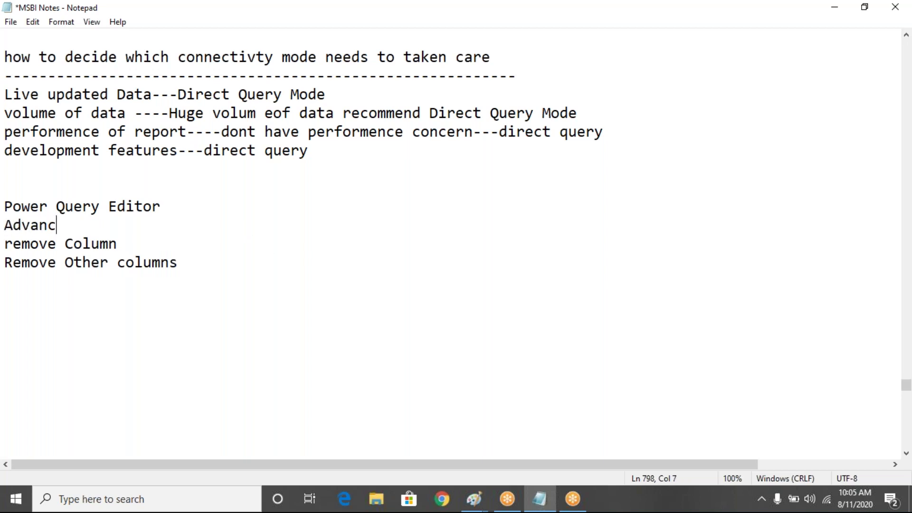
type("ed Edito")
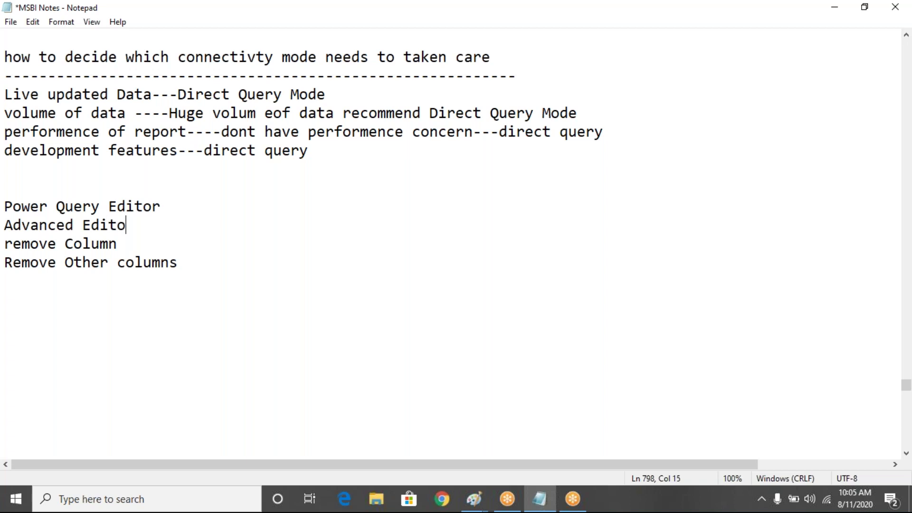
type("r---Query")
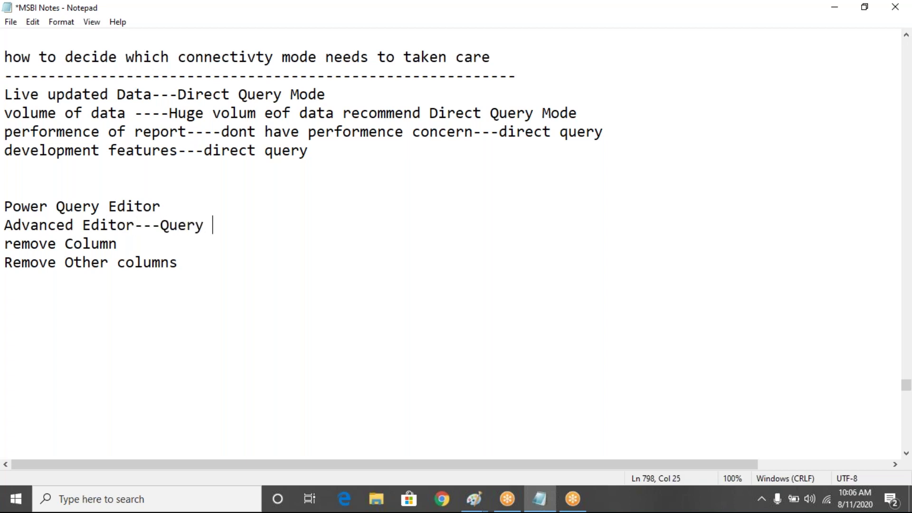
left_click(160, 225)
type("M")
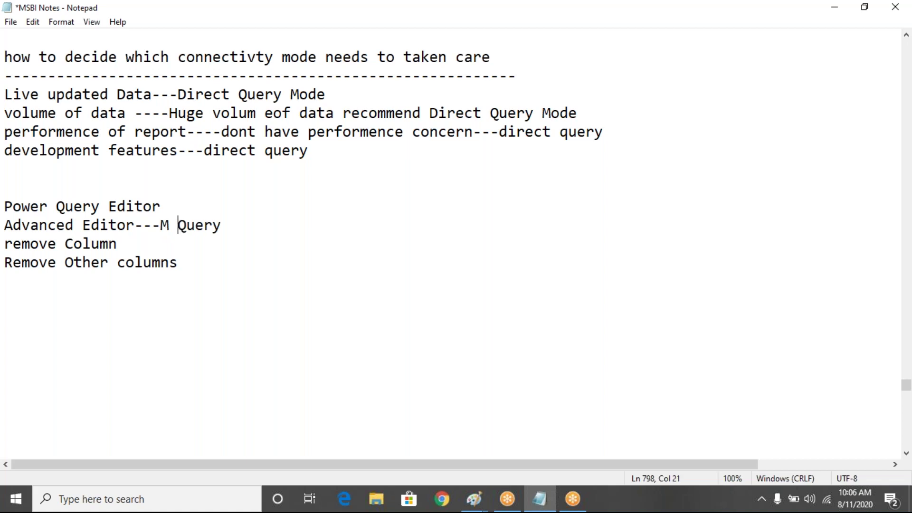
left_click_drag(236, 226, 5, 226)
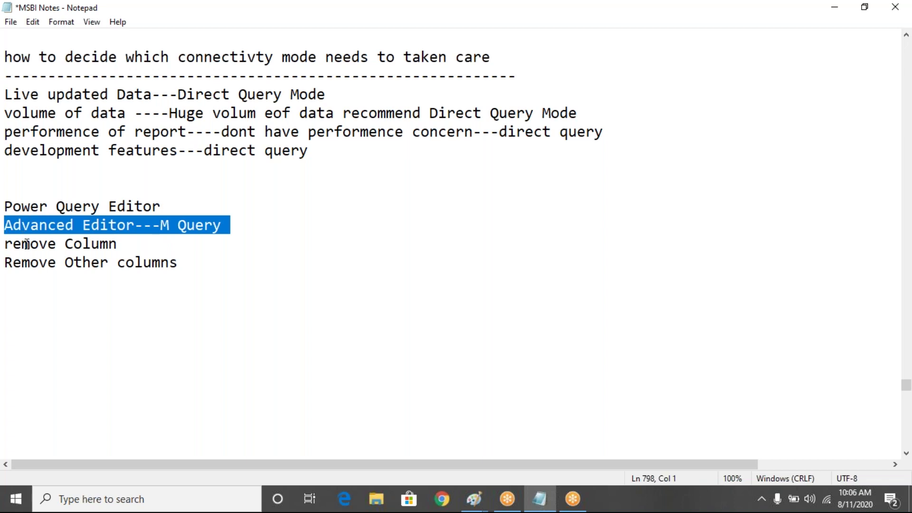
- Capitalize the first letter of "remove Column" and briefly highlight the whole Power Query Editor topic list
left_click(13, 245)
key("BackSpace")
type("R")
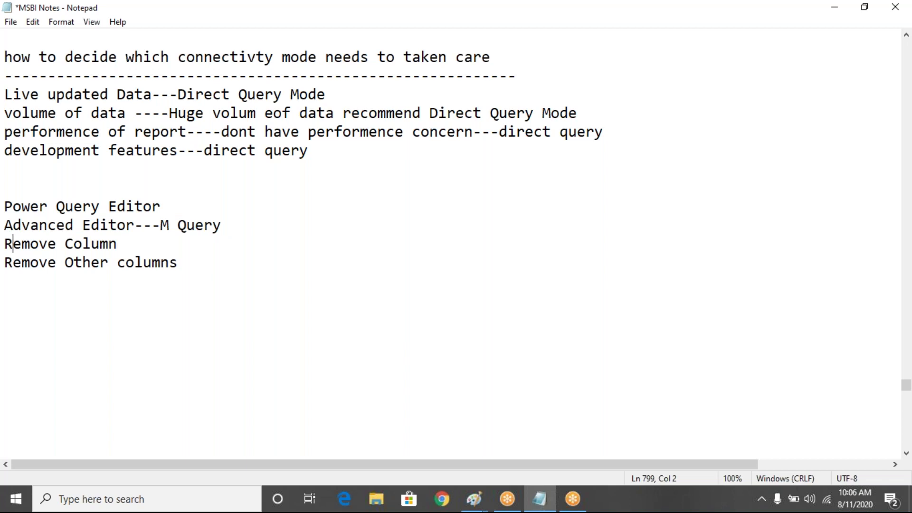
left_click_drag(179, 262, 6, 199)
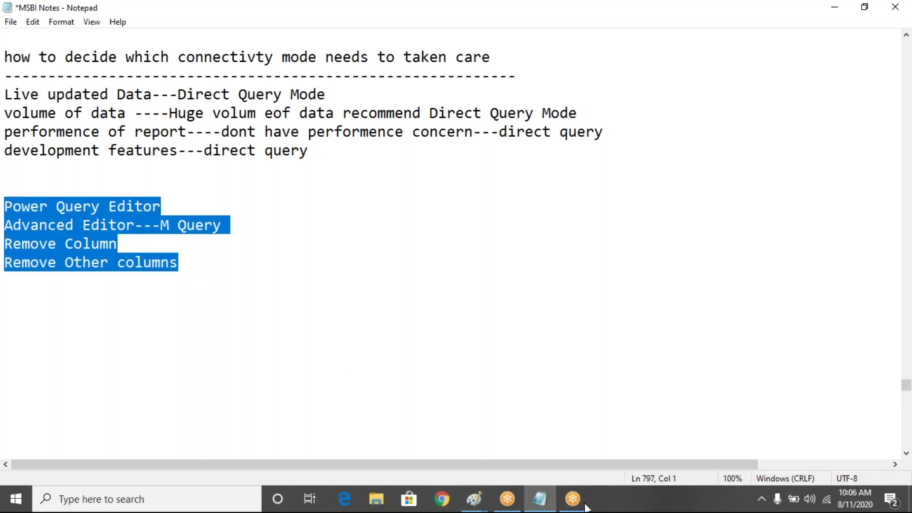
left_click(321, 313)
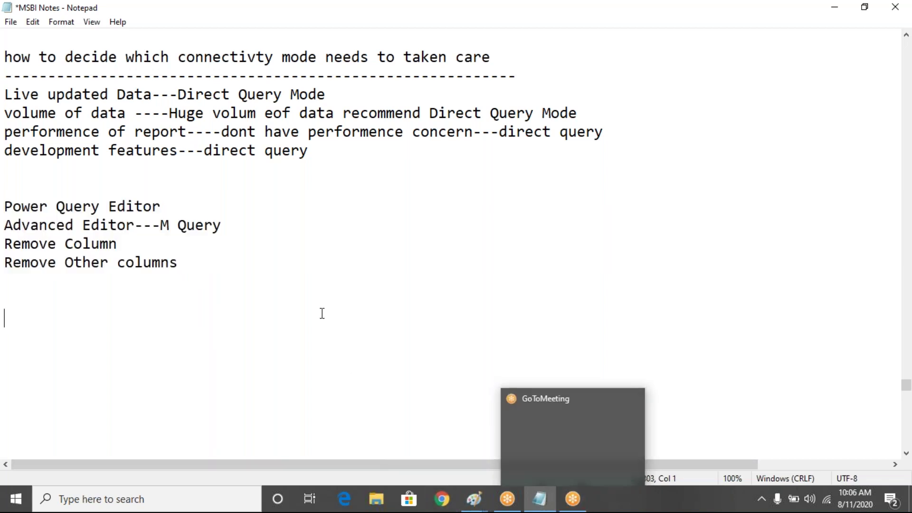
- Launch Power BI Desktop by searching for "power" and dismiss its welcome screen
left_click(5, 507)
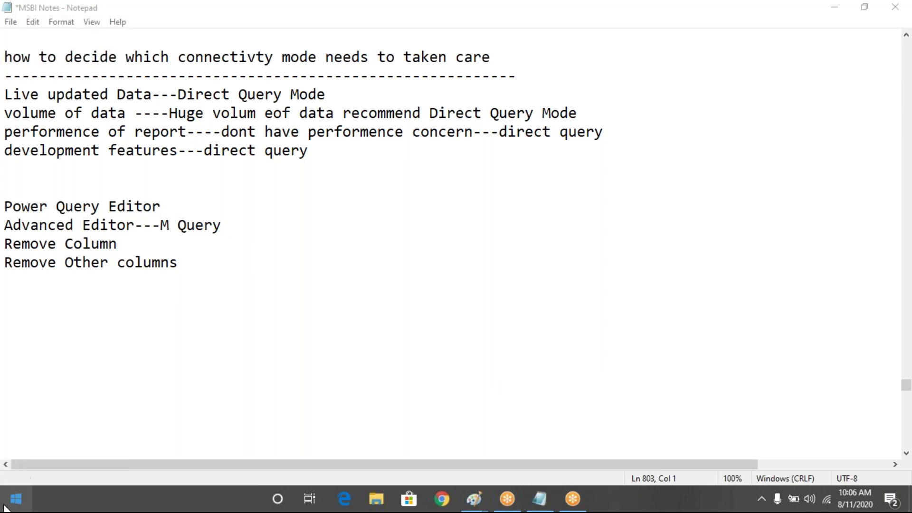
type("power")
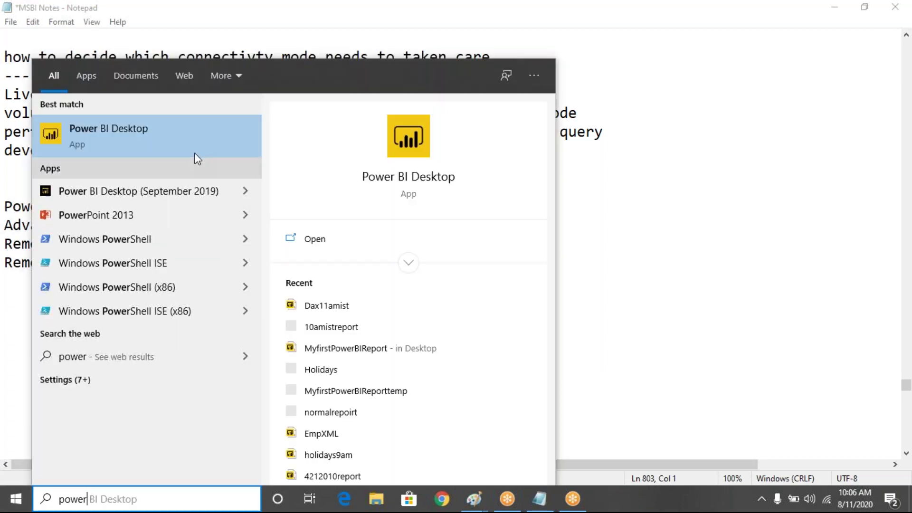
left_click(98, 139)
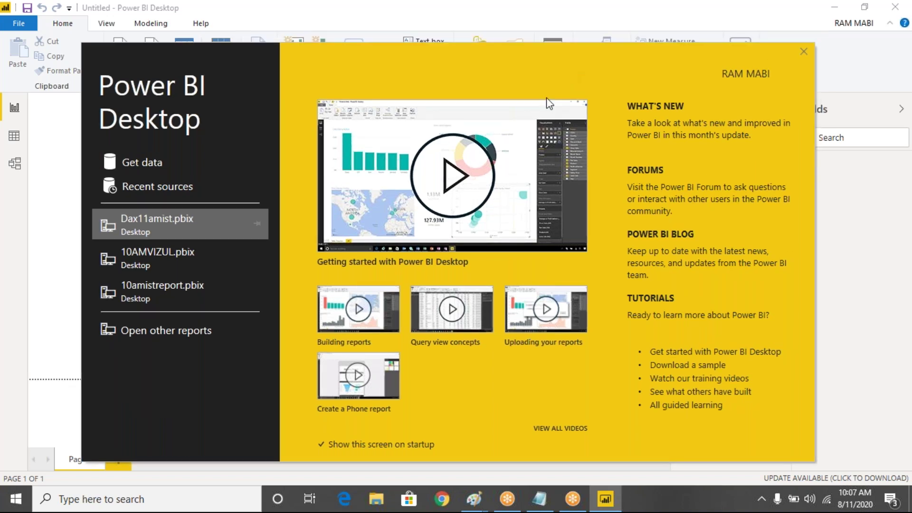
left_click_drag(547, 98, 491, 166)
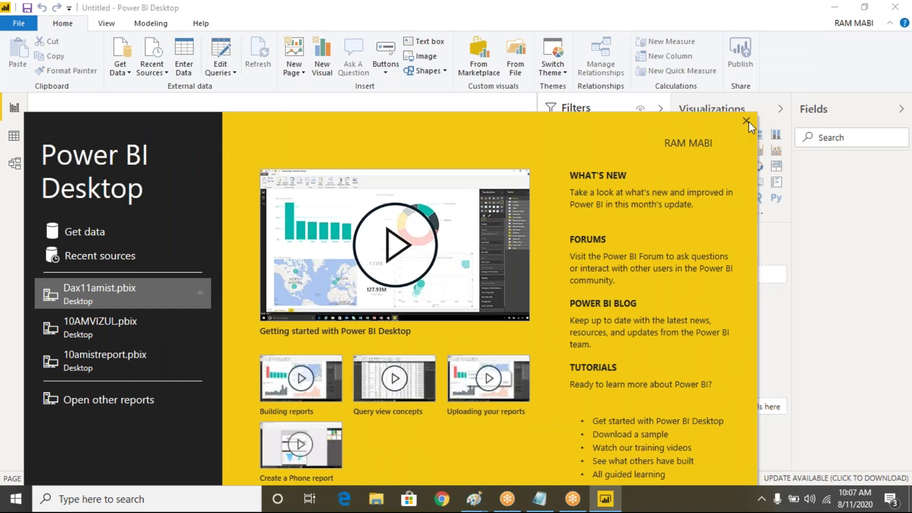
left_click(749, 121)
- Connect to the recently used AdventureWorksDW database on the ECLASESSBATCH123 SQL Server instance
left_click(152, 64)
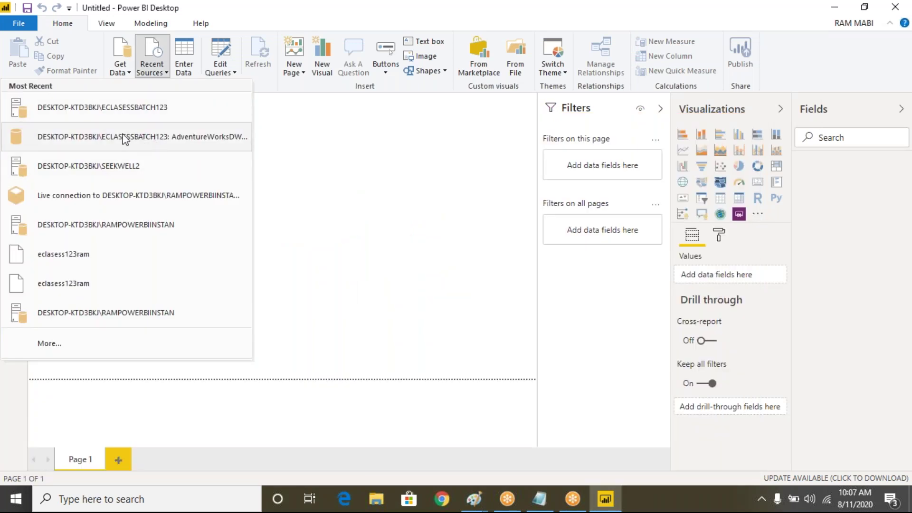
left_click(125, 75)
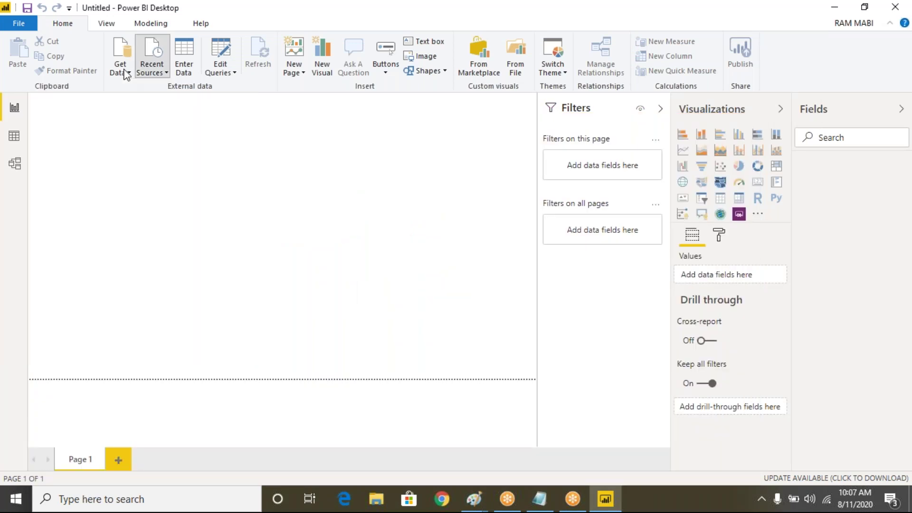
left_click(125, 75)
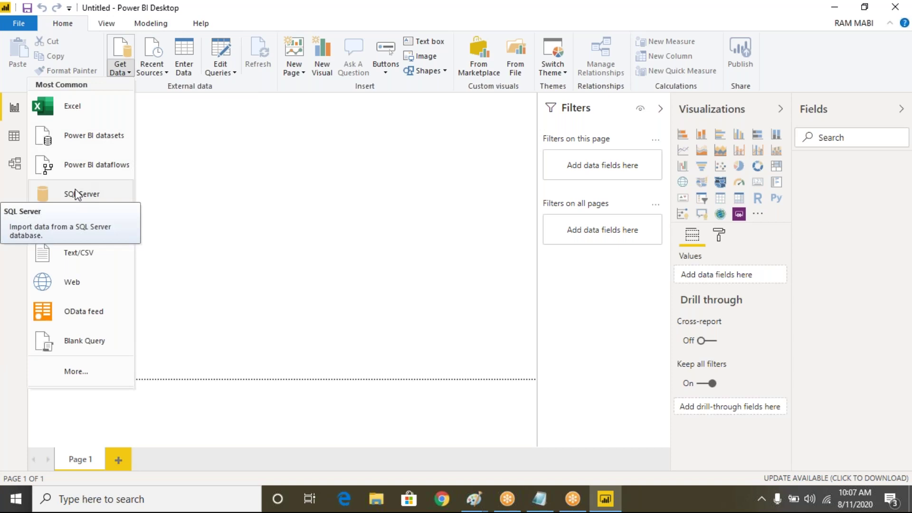
left_click(161, 75)
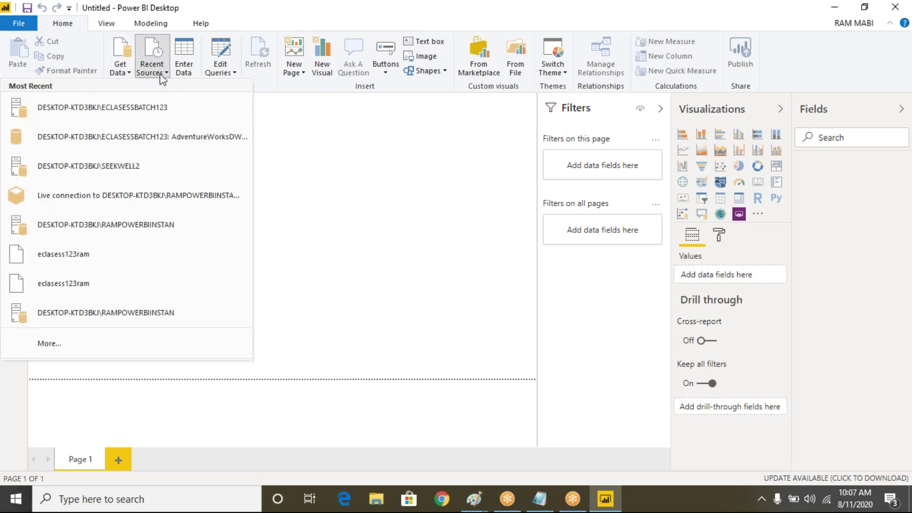
left_click(155, 143)
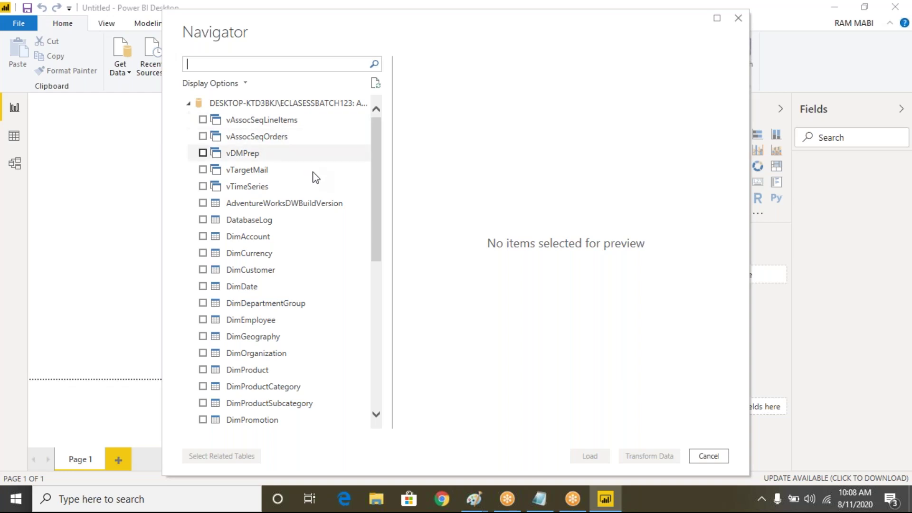
- Select the DimCustomer, DimDate, DimGeography, DimProduct, DimProductCategory and DimProductSubcategory tables for import
left_click(202, 270)
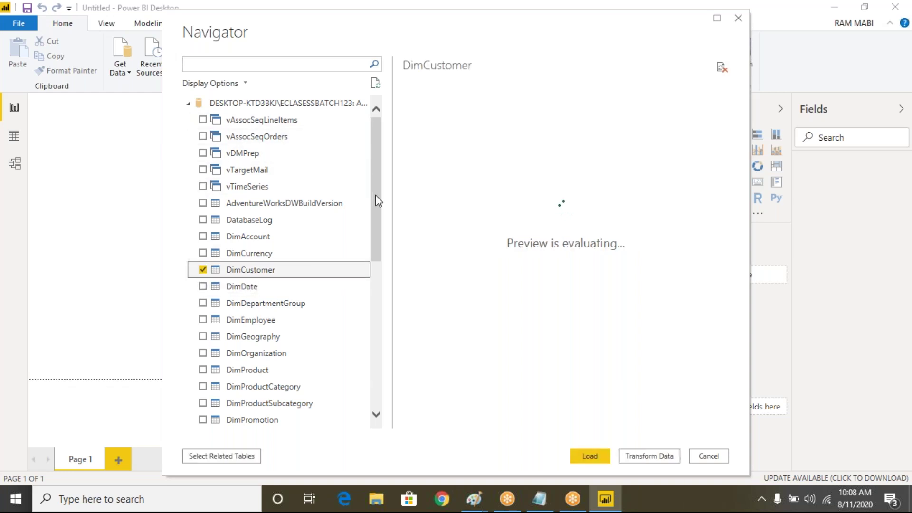
scroll(375, 204, "down", 2)
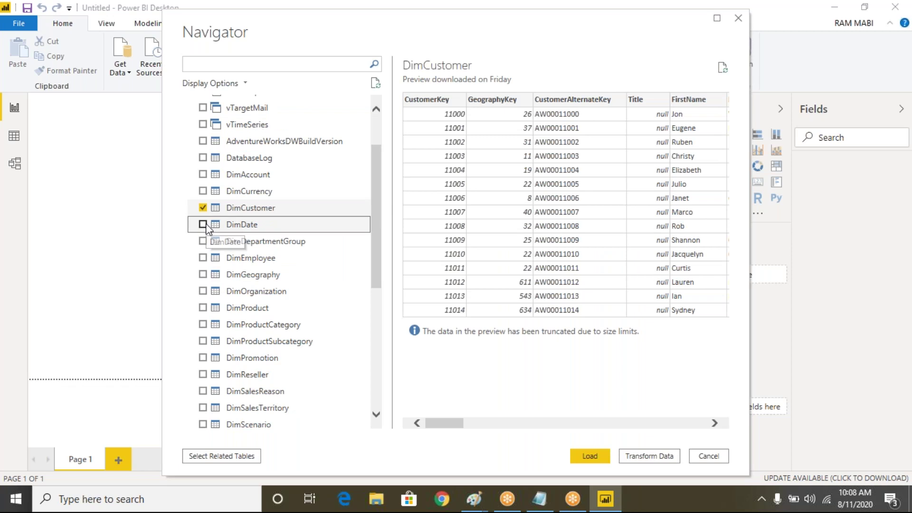
left_click(203, 224)
left_click(204, 275)
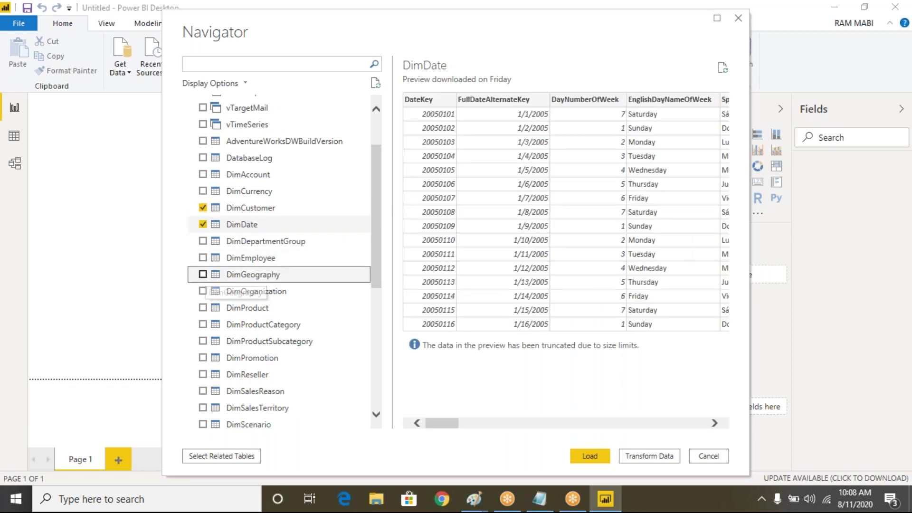
left_click(203, 275)
left_click(203, 308)
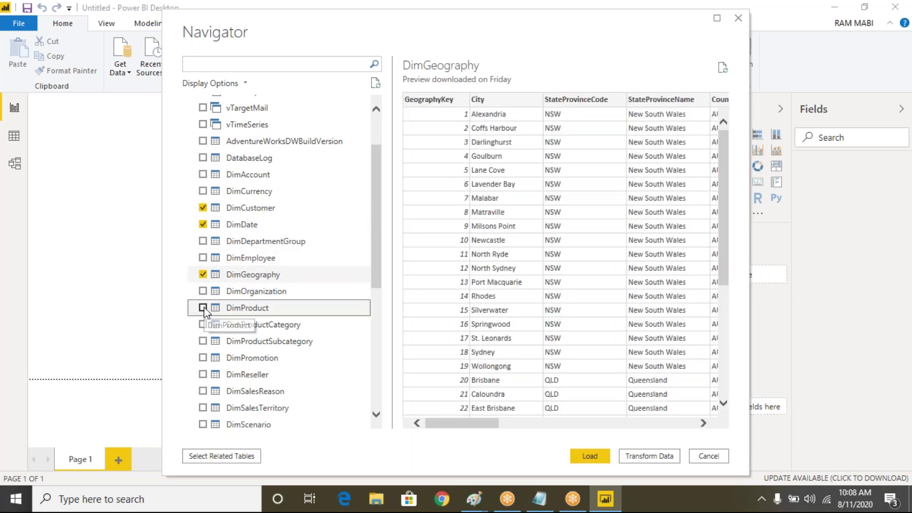
left_click(203, 324)
left_click(204, 341)
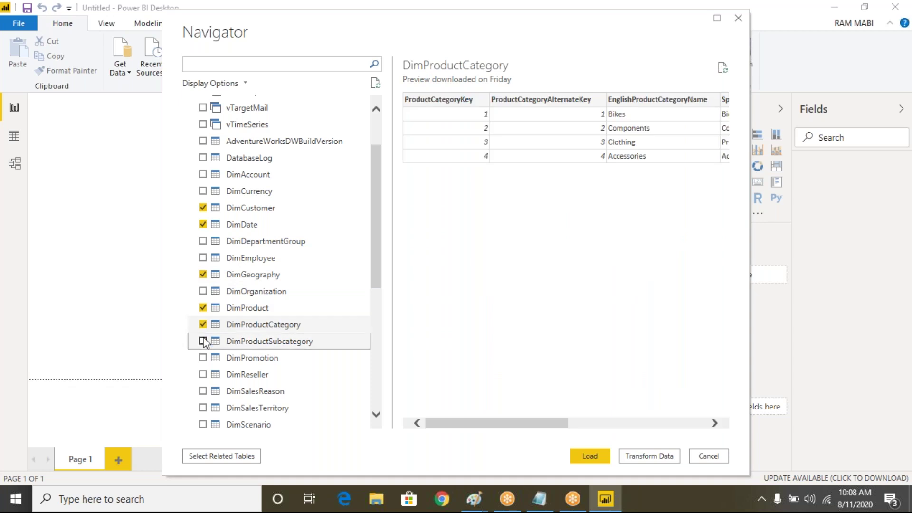
left_click(203, 341)
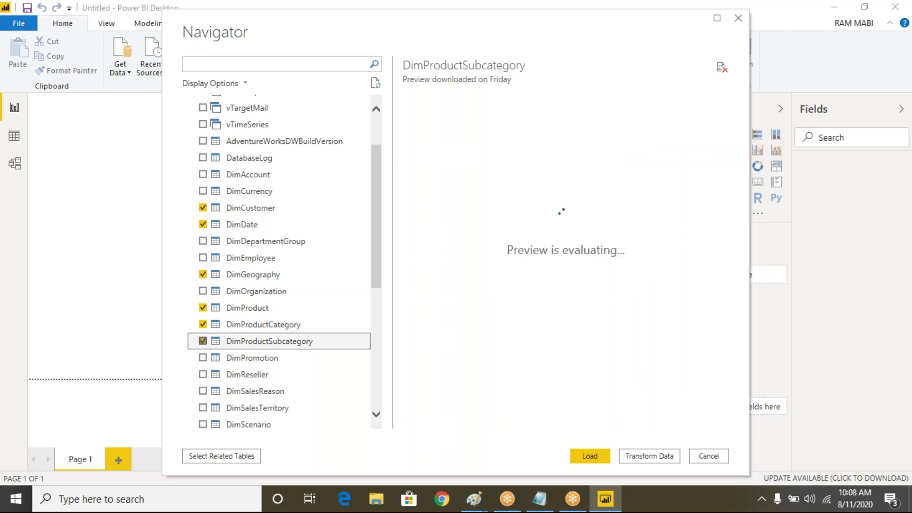
- Add the FactInternetSales table to the import selection and check the remaining tables in the list
left_click_drag(377, 261, 376, 326)
left_click(203, 360)
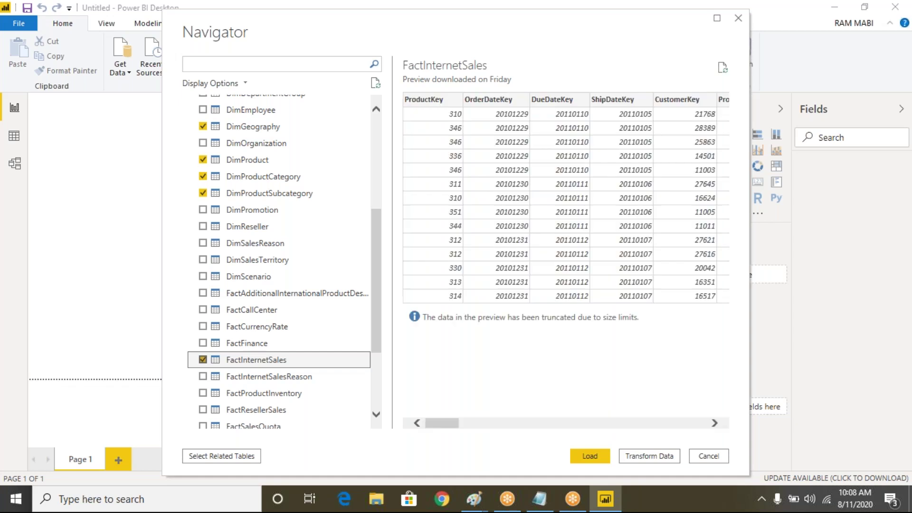
left_click_drag(377, 289, 379, 346)
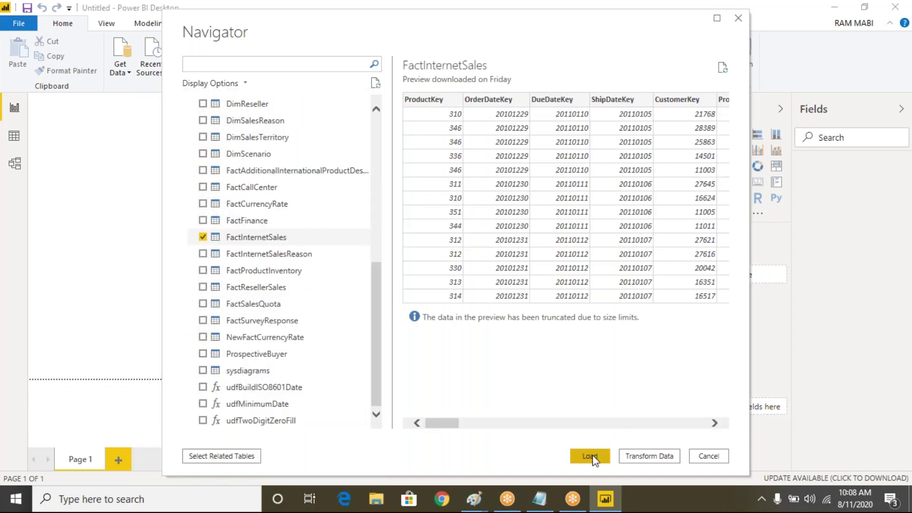
- Bring the selected tables into Power Query Editor for transformation, using the Import connection mode
left_click(645, 457)
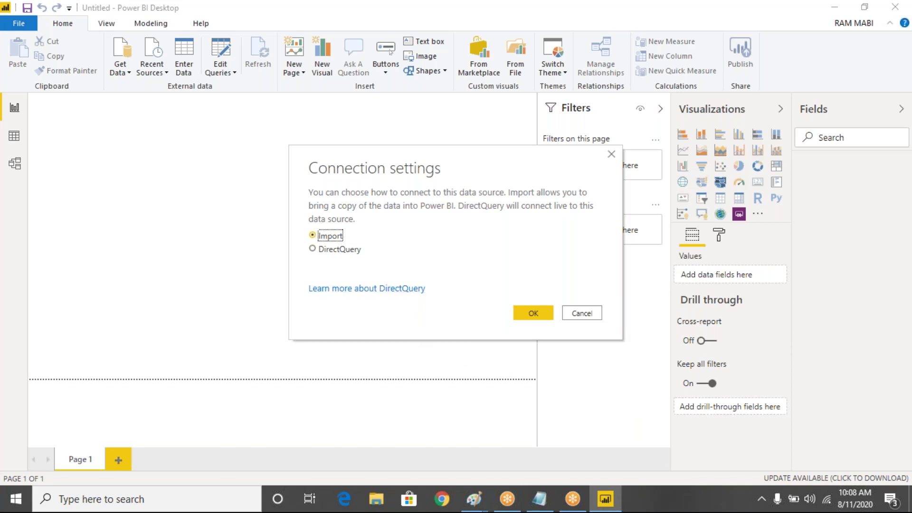
left_click(532, 314)
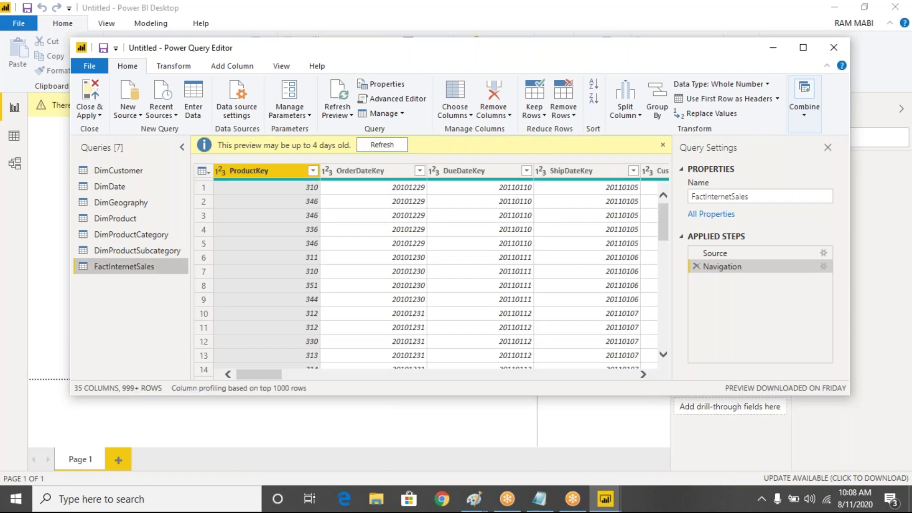
left_click(510, 116)
left_click(502, 64)
left_click(464, 116)
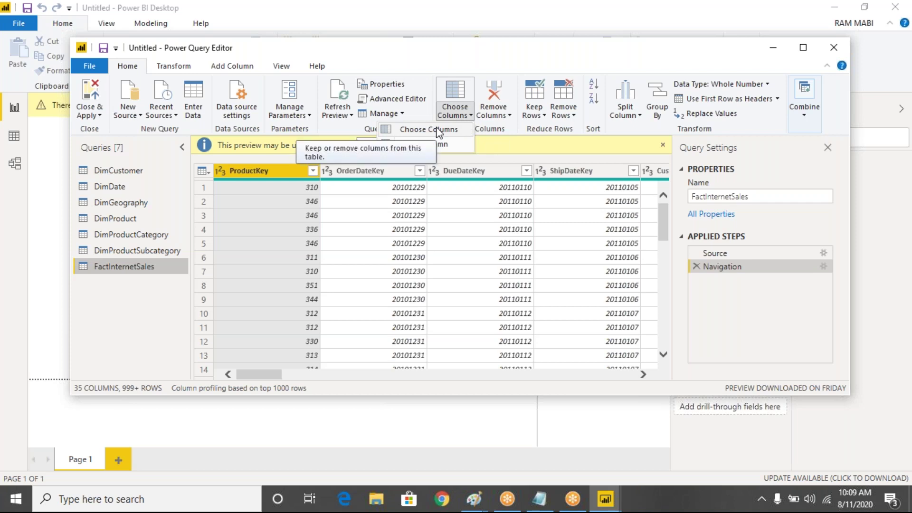
- Choose the columns to keep in the DimCustomer query, starting with only CustomerKey, GeographyKey, FirstName, MiddleName and LastName
left_click(137, 179)
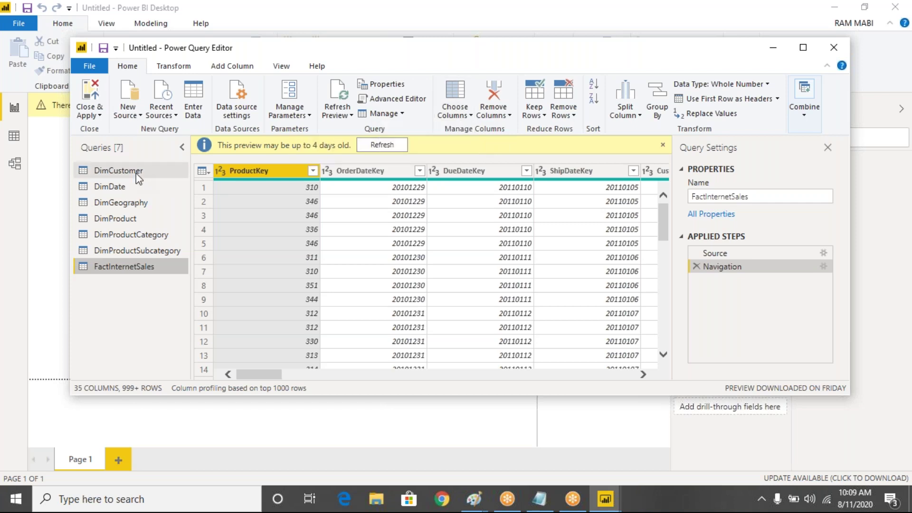
left_click(137, 174)
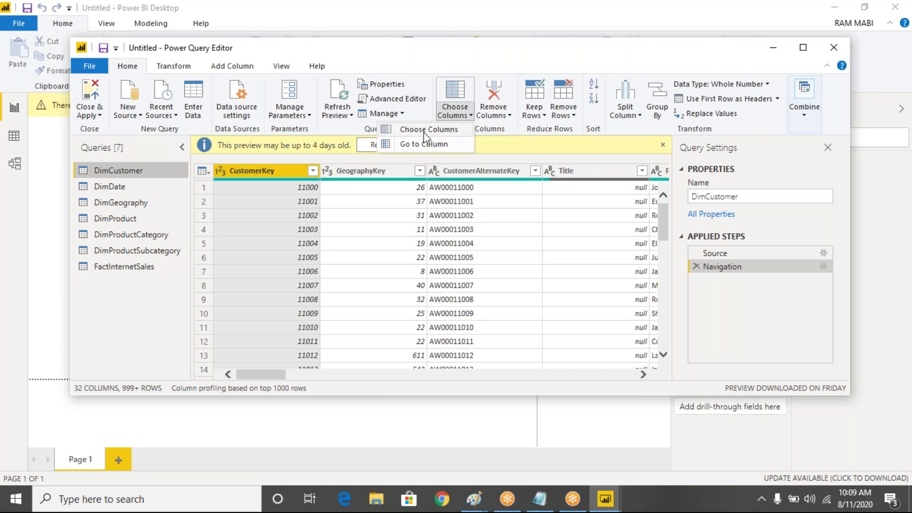
left_click(455, 95)
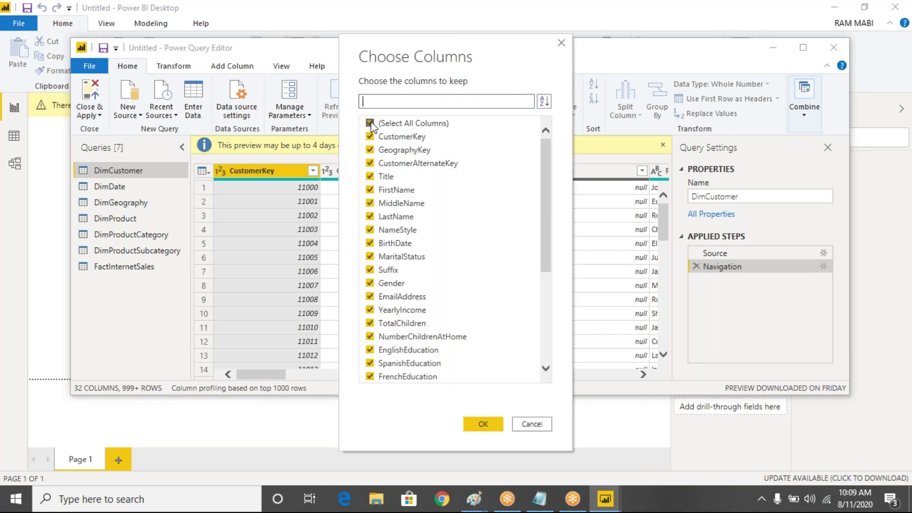
left_click(370, 123)
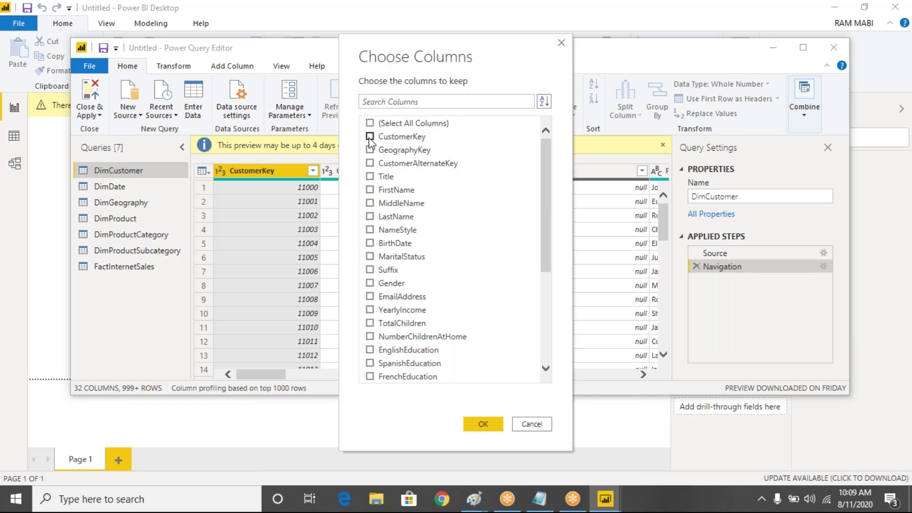
left_click(370, 137)
left_click(370, 150)
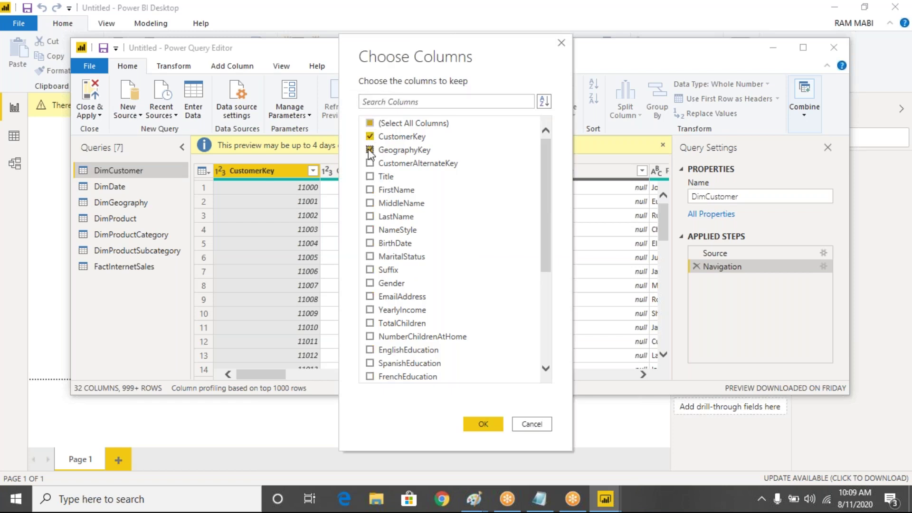
left_click(370, 190)
left_click(370, 203)
left_click(370, 217)
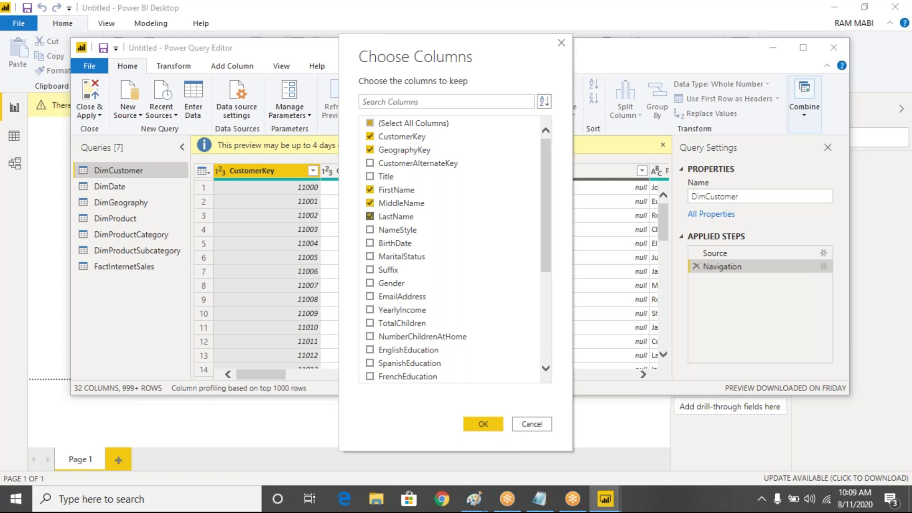
- Add BirthDate, Gender, EmailAddress and YearlyIncome to DimCustomer's kept columns and apply the column selection
left_click(370, 243)
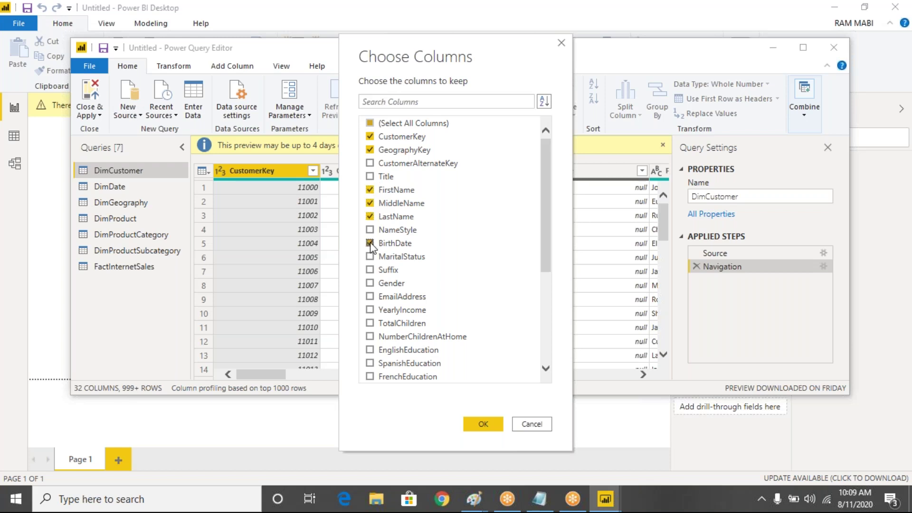
left_click(370, 285)
left_click(370, 296)
left_click(370, 310)
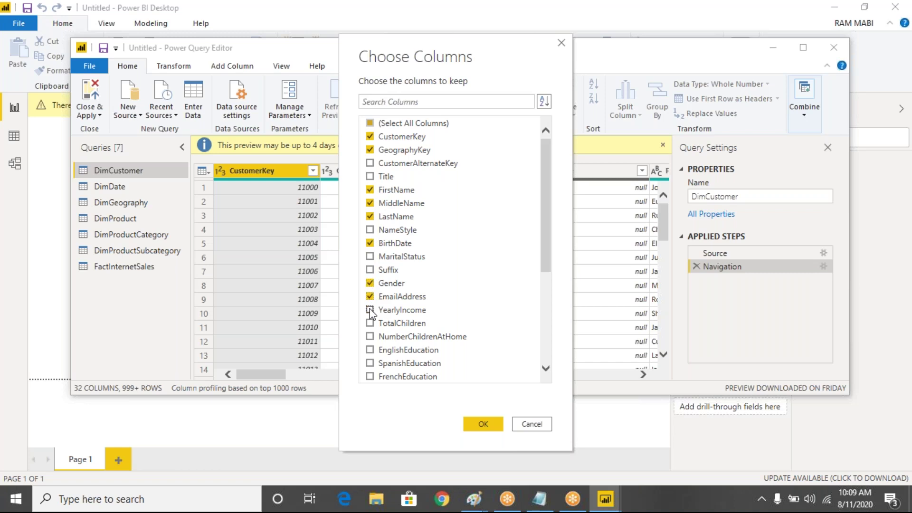
left_click(482, 425)
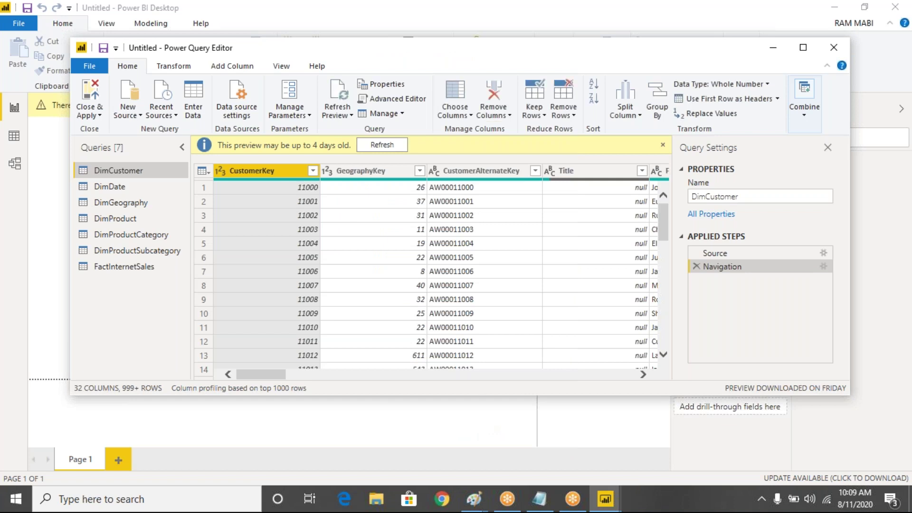
- Maximize the Power Query Editor window and review DimCustomer's remaining columns and its Removed Other Columns step
double_click(557, 51)
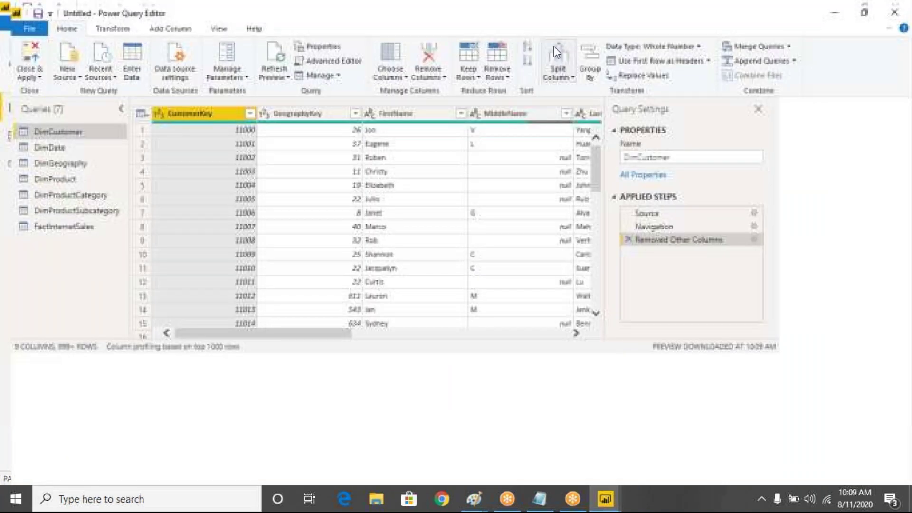
left_click_drag(399, 471, 201, 508)
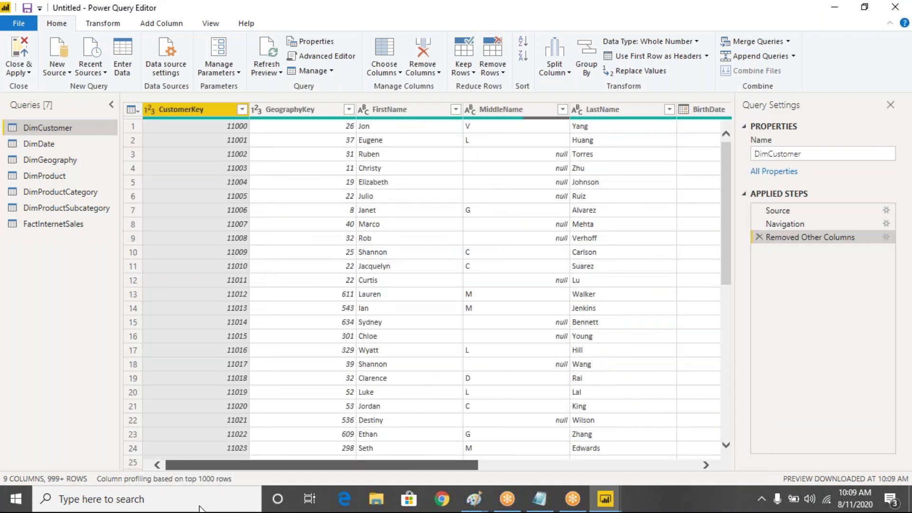
left_click_drag(432, 465, 59, 308)
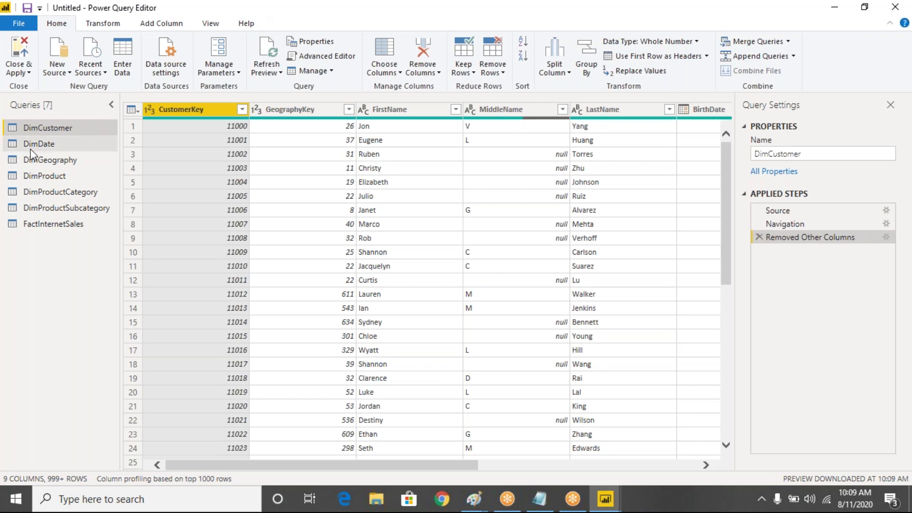
left_click(22, 71)
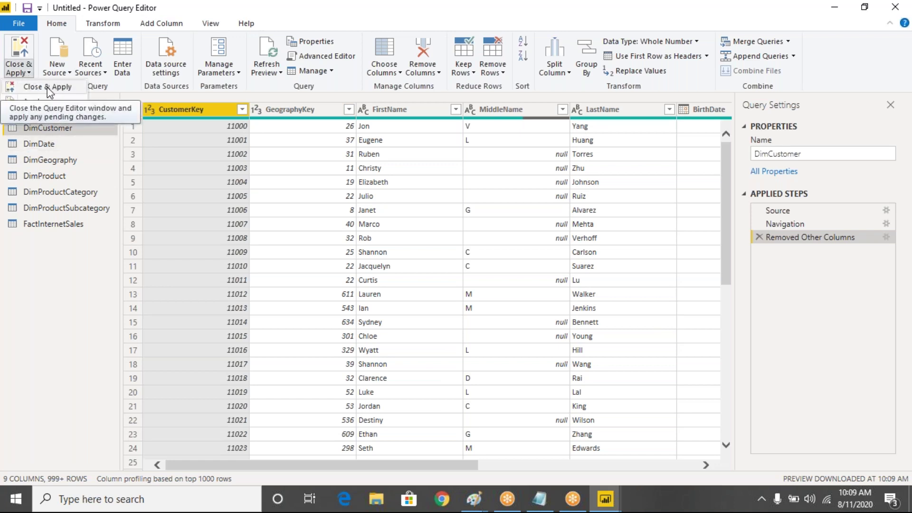
left_click(830, 342)
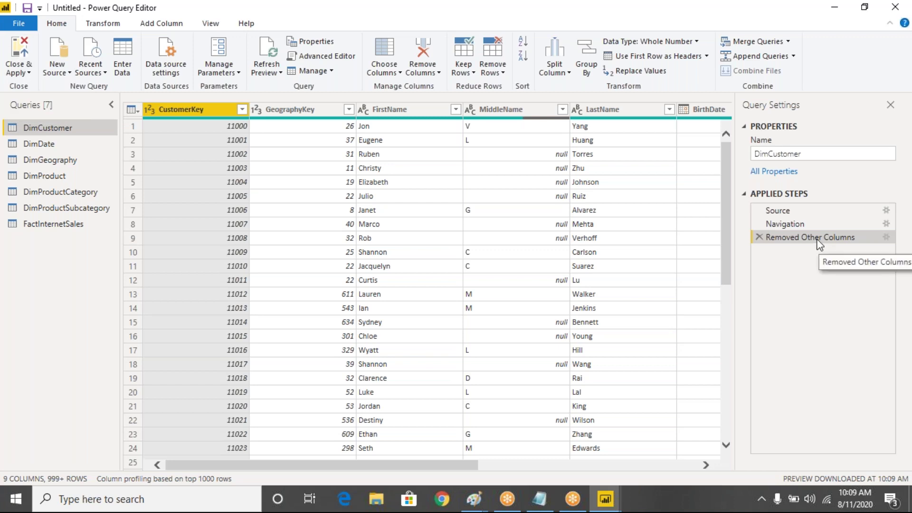
- Review the Removed Other Columns code of DimCustomer in the Advanced Editor, and close and apply the query changes
left_click(340, 61)
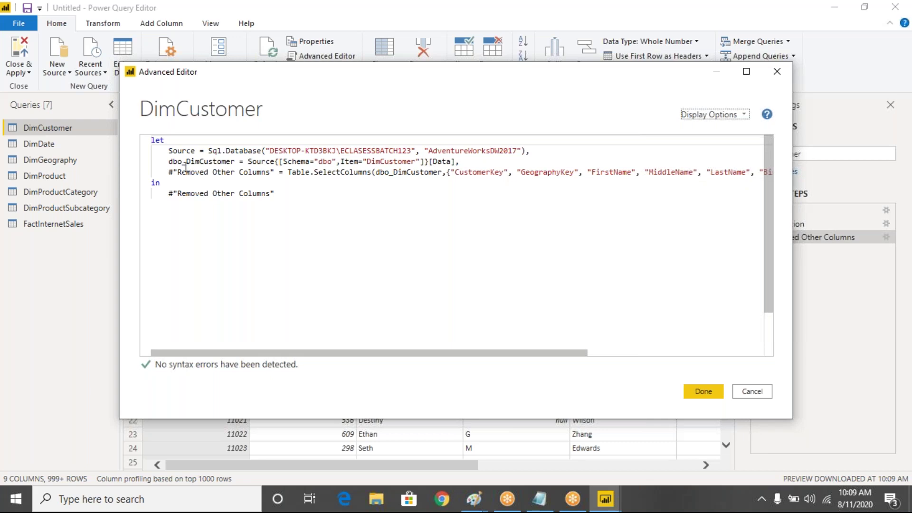
left_click_drag(180, 172, 545, 183)
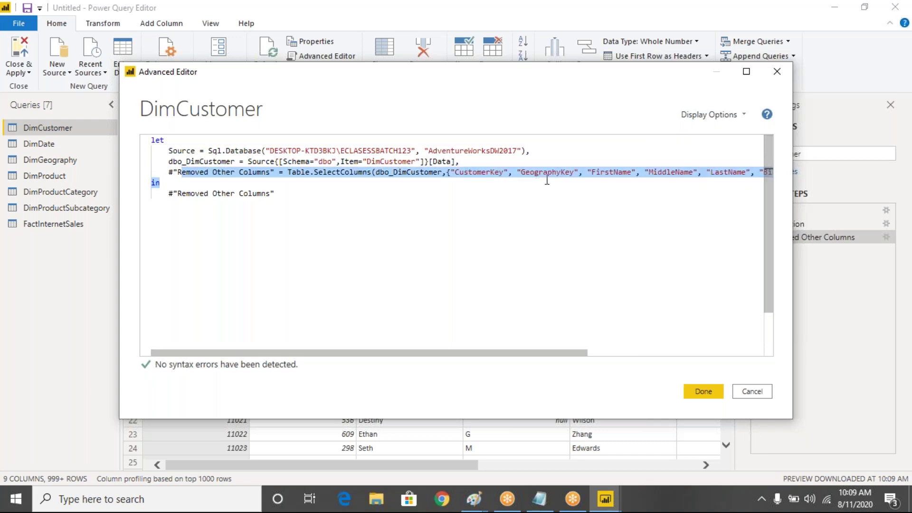
left_click(704, 394)
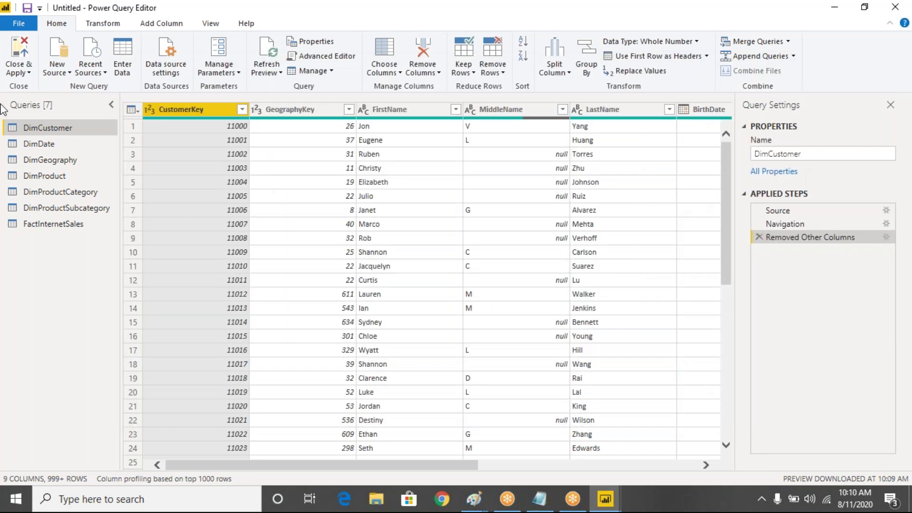
left_click(22, 75)
left_click(41, 87)
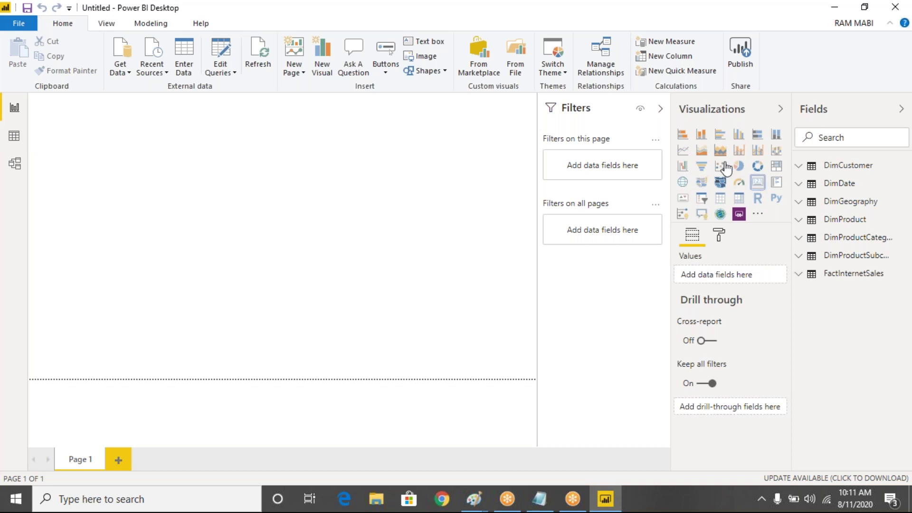
- Add a card visual showing SalesAmount from FactInternetSales and reposition it on the report page
left_click(757, 183)
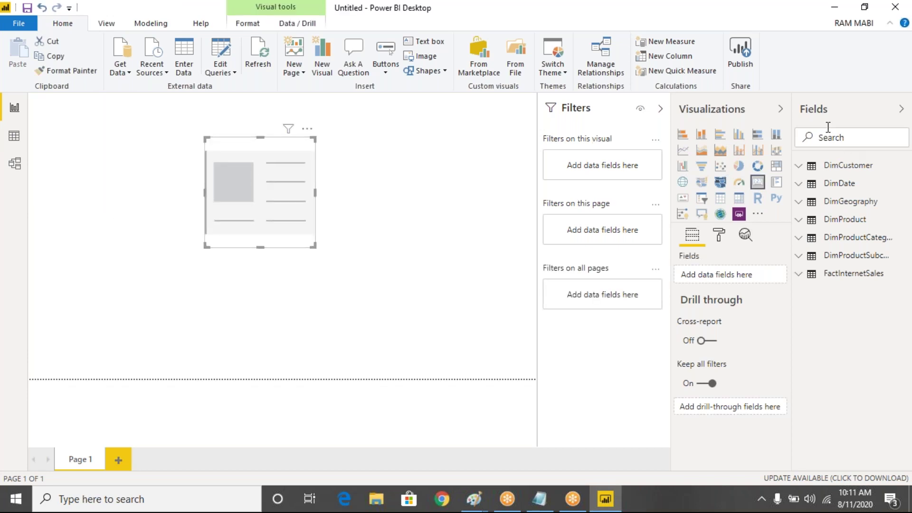
left_click(800, 274)
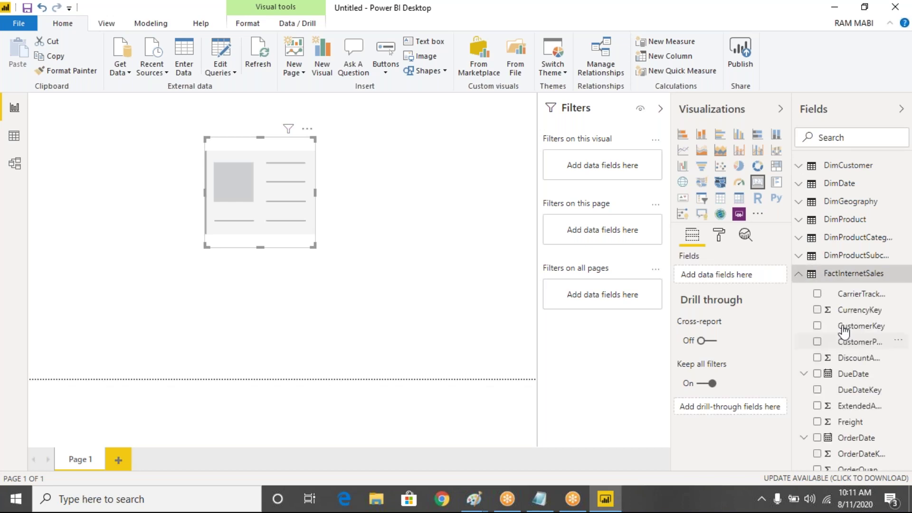
left_click(835, 138)
type("salesam")
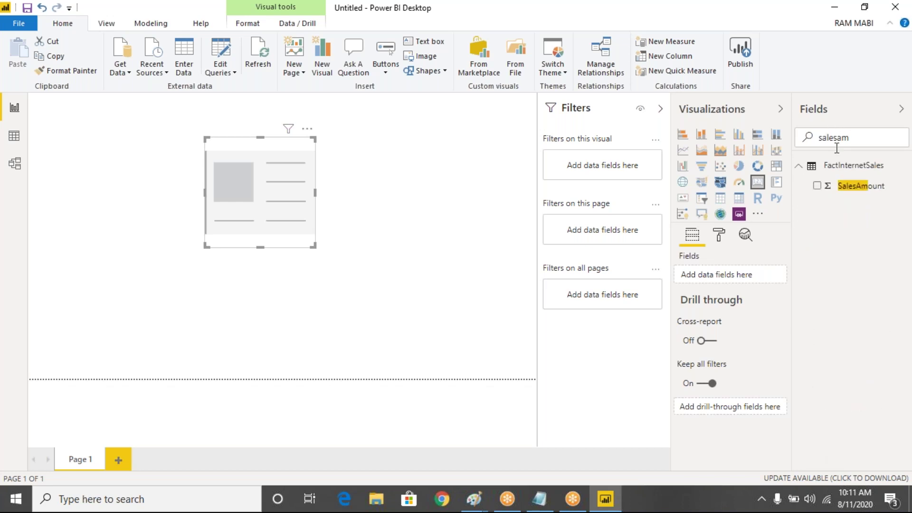
left_click_drag(863, 186, 278, 191)
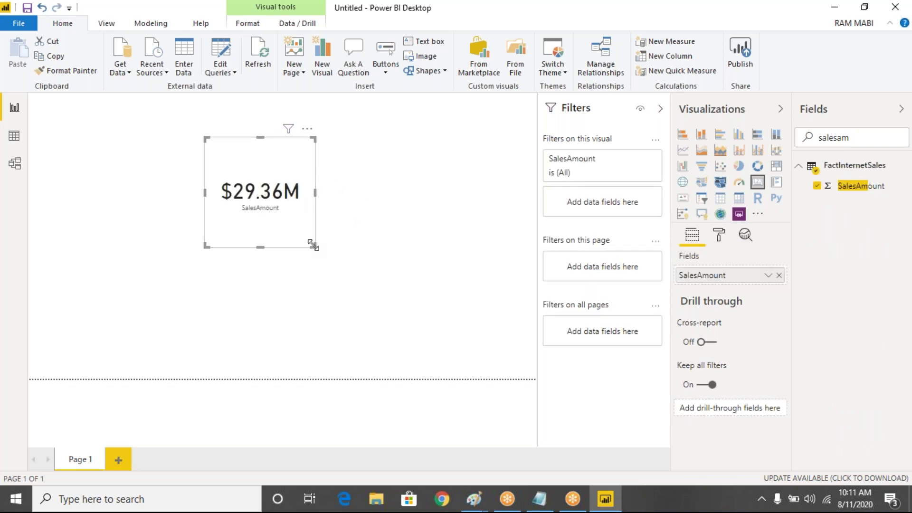
left_click_drag(321, 237, 275, 213)
left_click(338, 198)
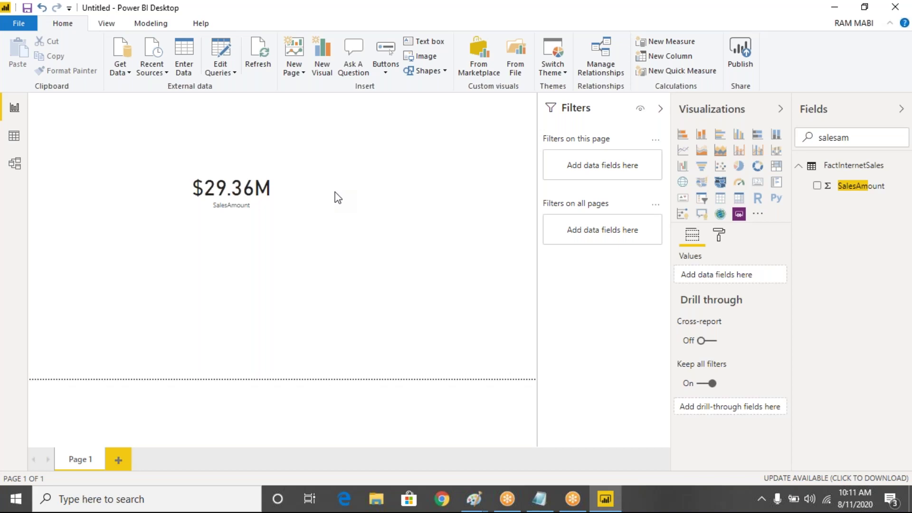
- Save the report to the Desktop as a Power BI file named SQLMSBIPOWERBIREPORT and close the report window
left_click(29, 10)
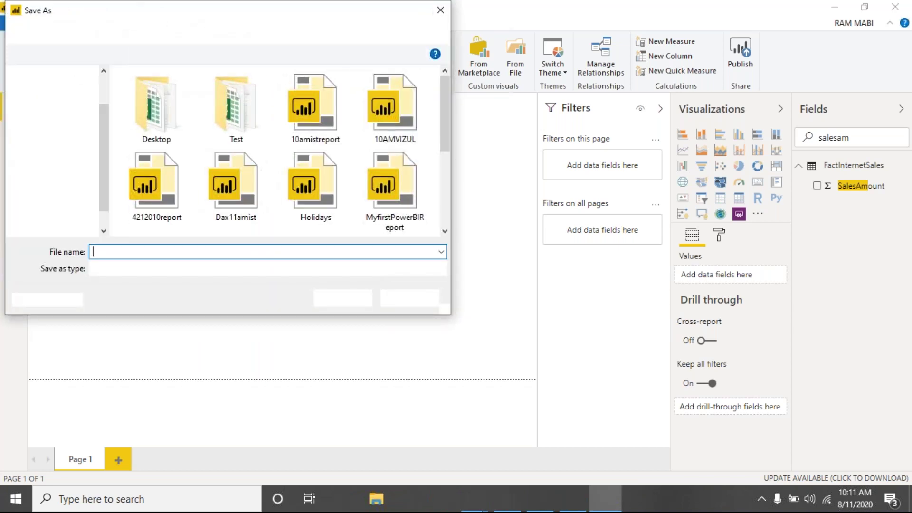
left_click(75, 110)
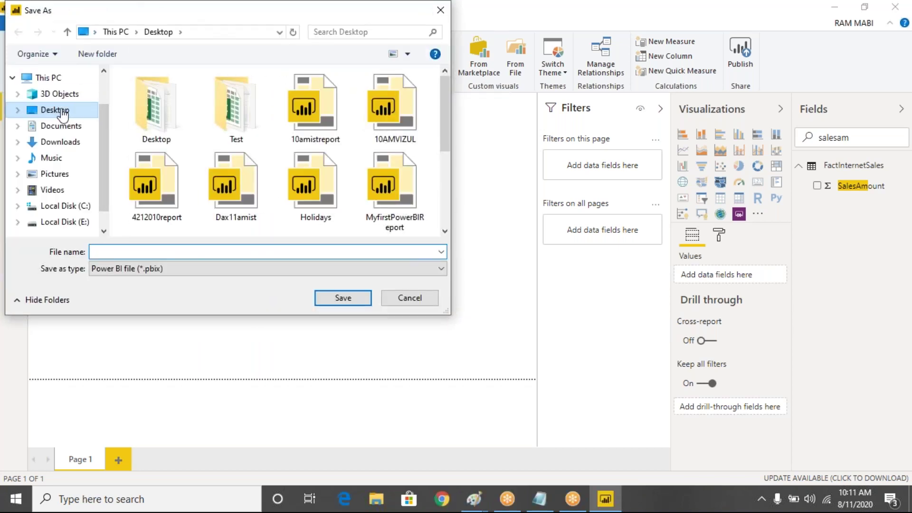
left_click(130, 253)
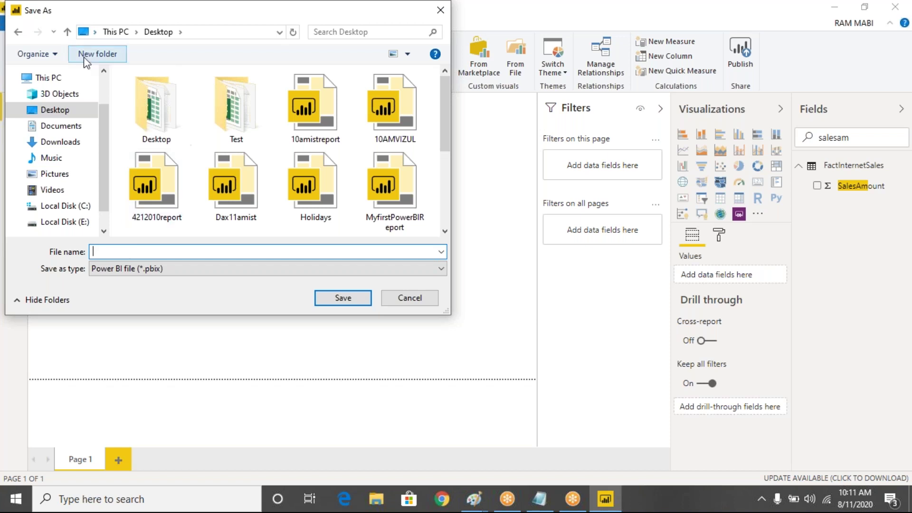
scroll(105, 94, "up", 1)
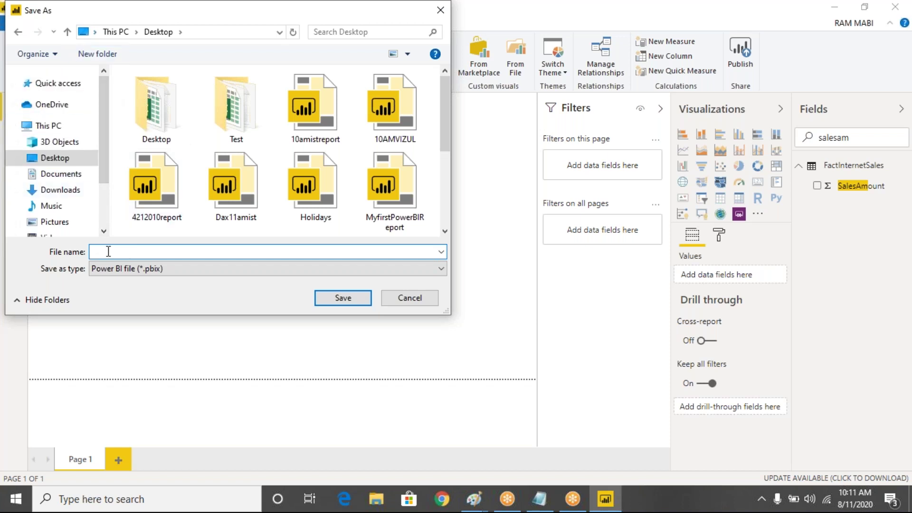
type("sql")
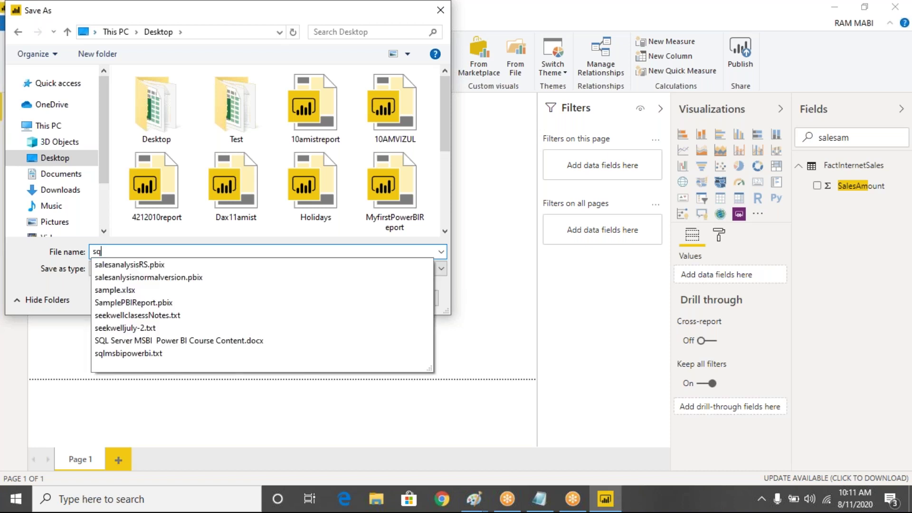
key("BackSpace")
key("BackSpace")
key("BackSpace")
type("SQLM")
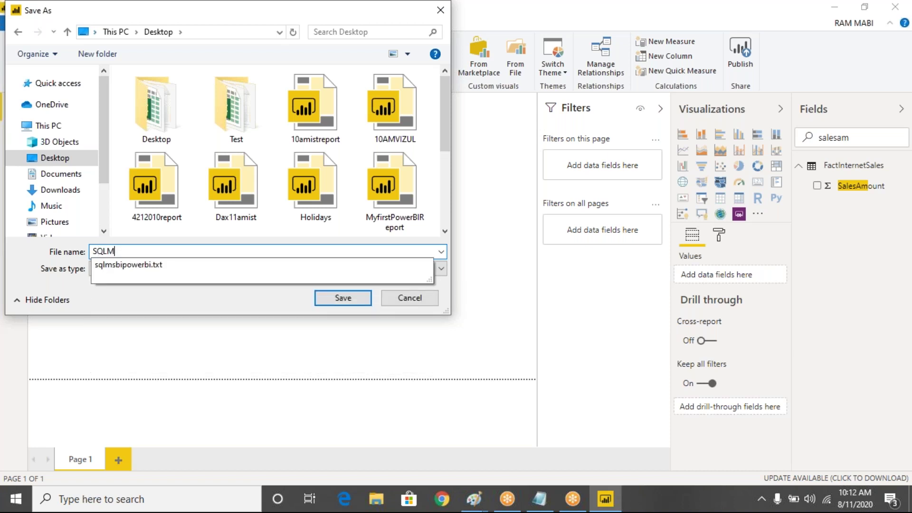
type("SBIPOWERBIREPORT")
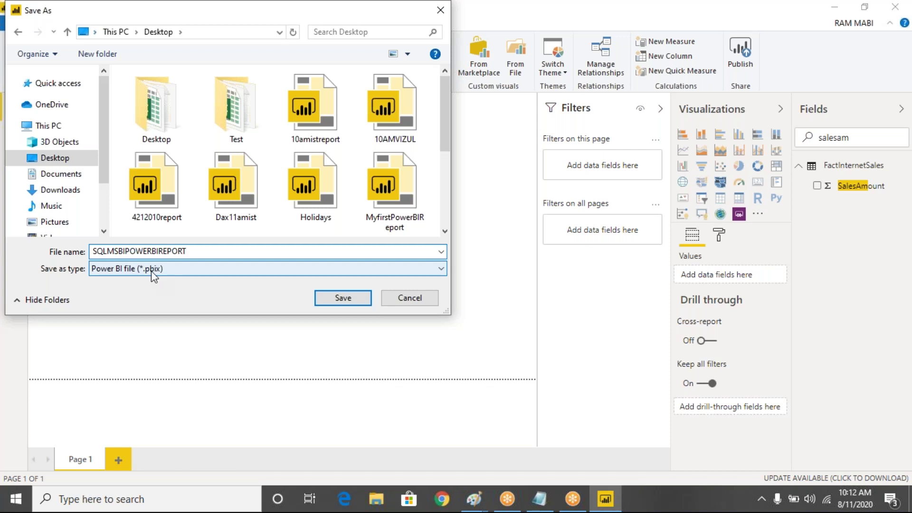
left_click(343, 298)
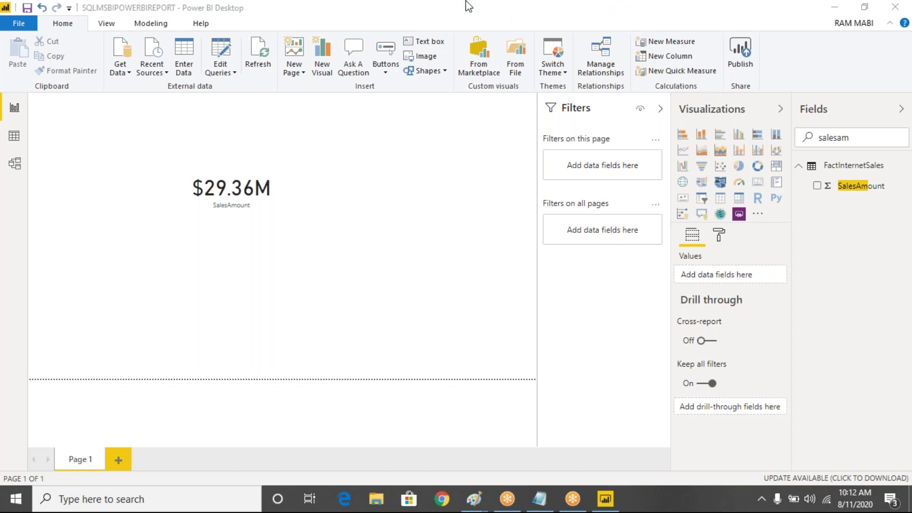
left_click(903, 11)
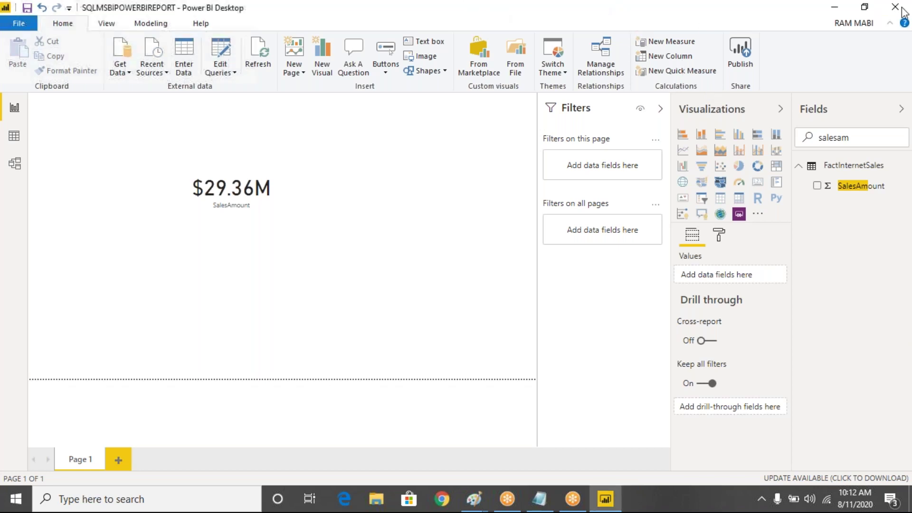
- Reveal the desktop and move the SQLMSBIPOWERBIREPORT file to an empty spot away from the other icons
left_click(839, 5)
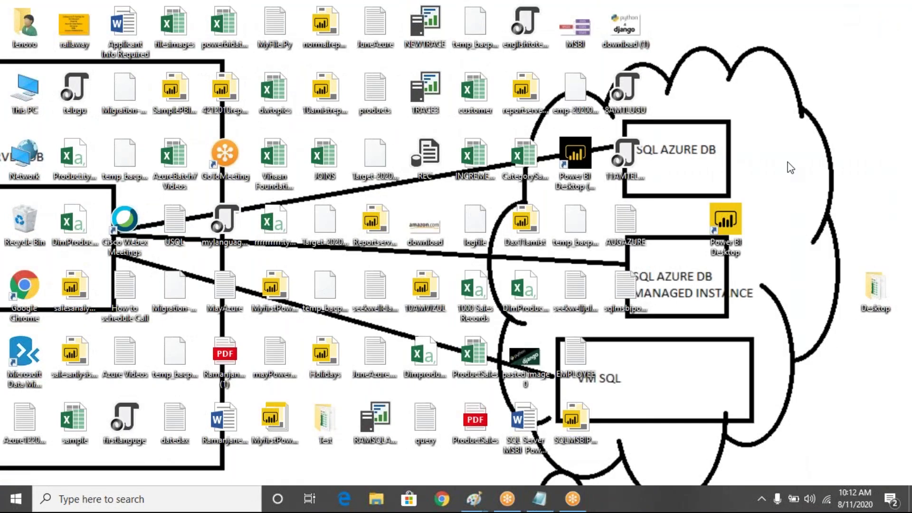
left_click(583, 425)
left_click_drag(582, 425, 822, 84)
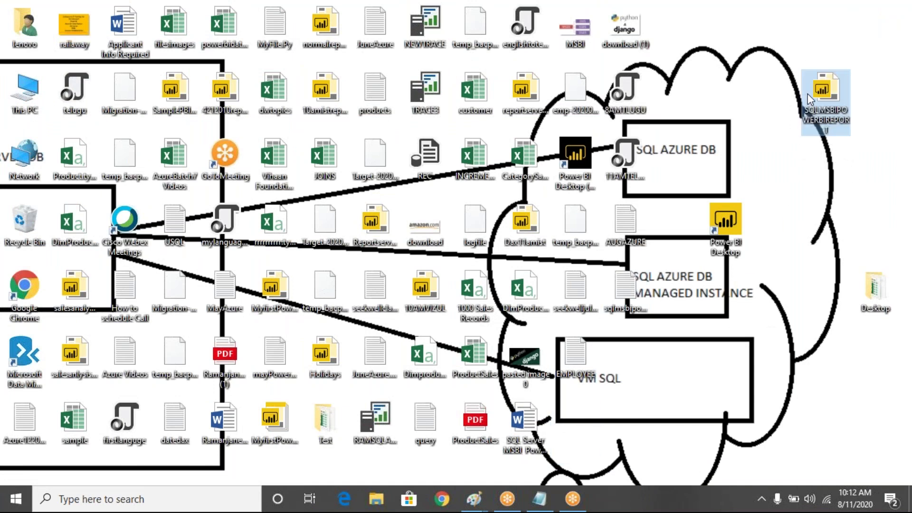
- Switch to the MSBI Notes file in Notepad and add the line "Can you please send me pbix" below the notes
left_click(540, 500)
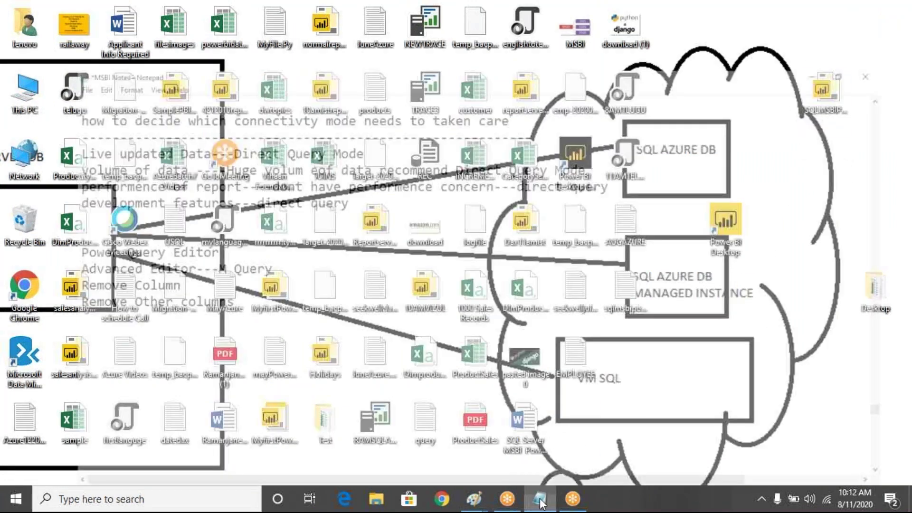
type("Can yo")
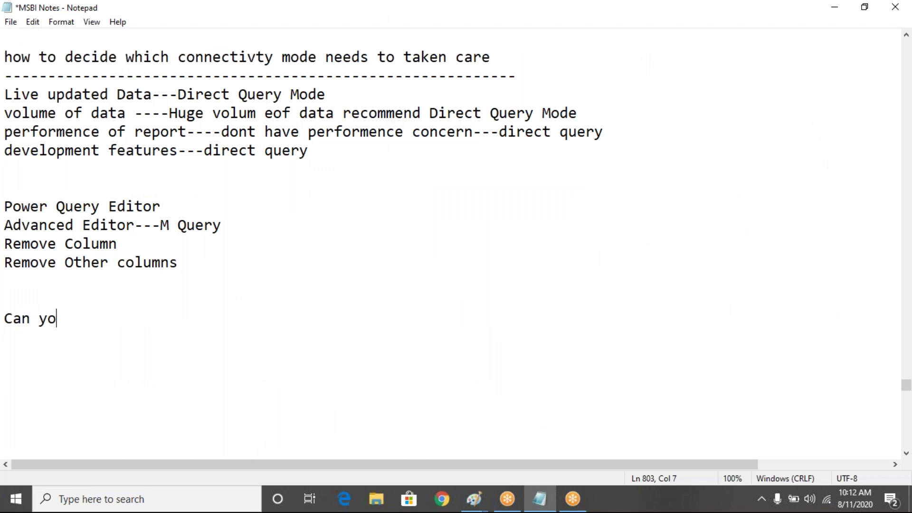
type("u please se")
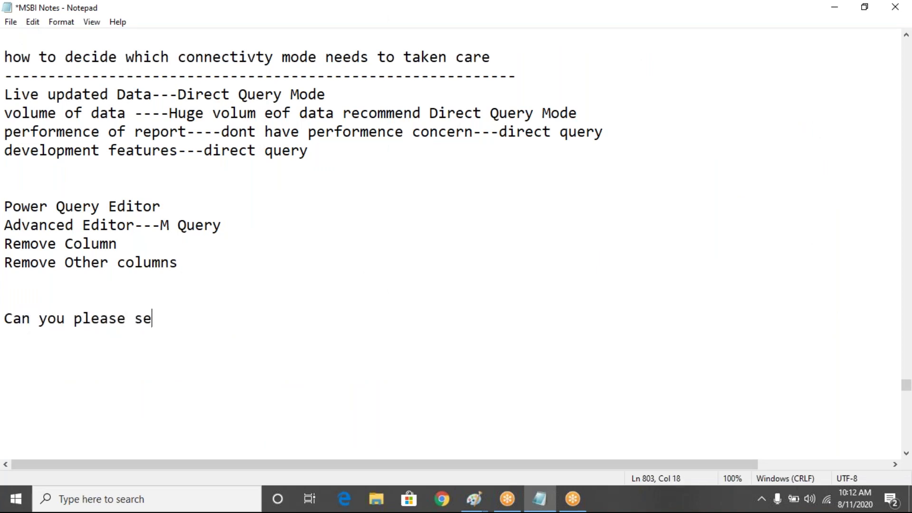
type("nd me pbix")
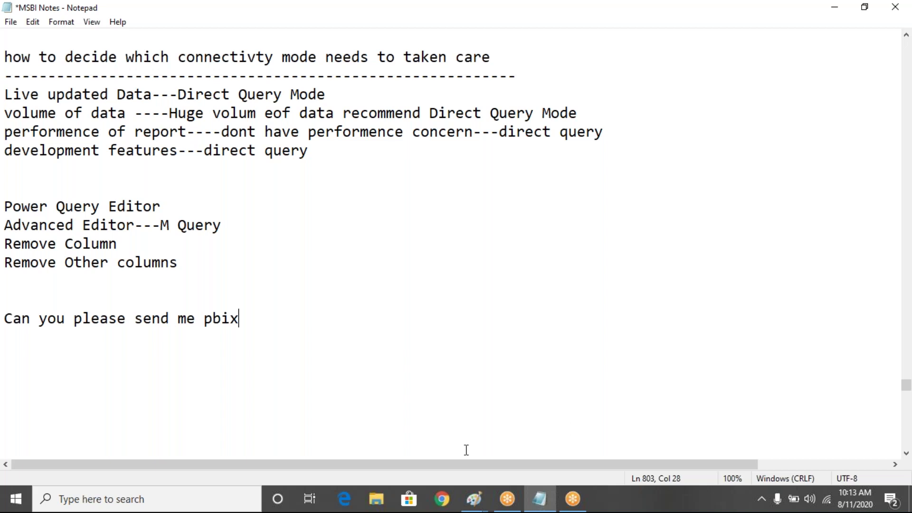
- Search Windows for "power" and launch Power BI Desktop
left_click(22, 506)
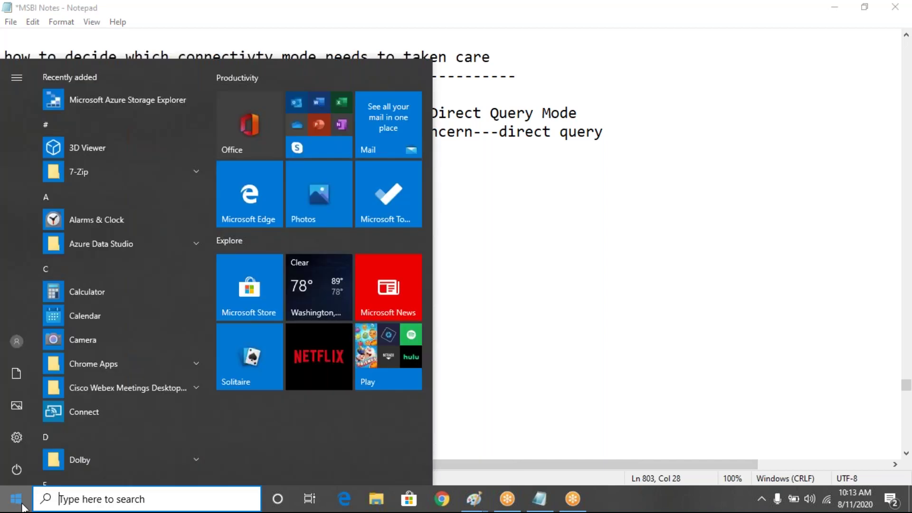
type("power")
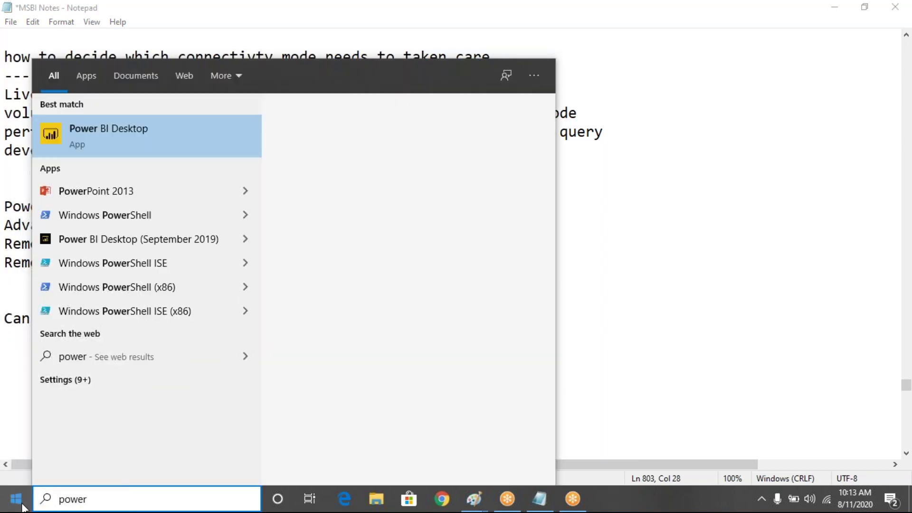
key("Return")
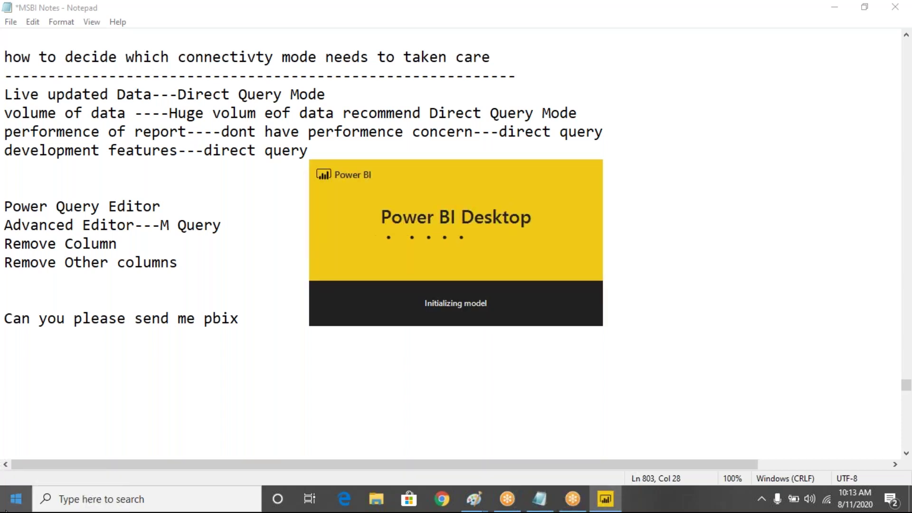
- Launch Excel 2013, create a blank workbook and maximize its window
key("super")
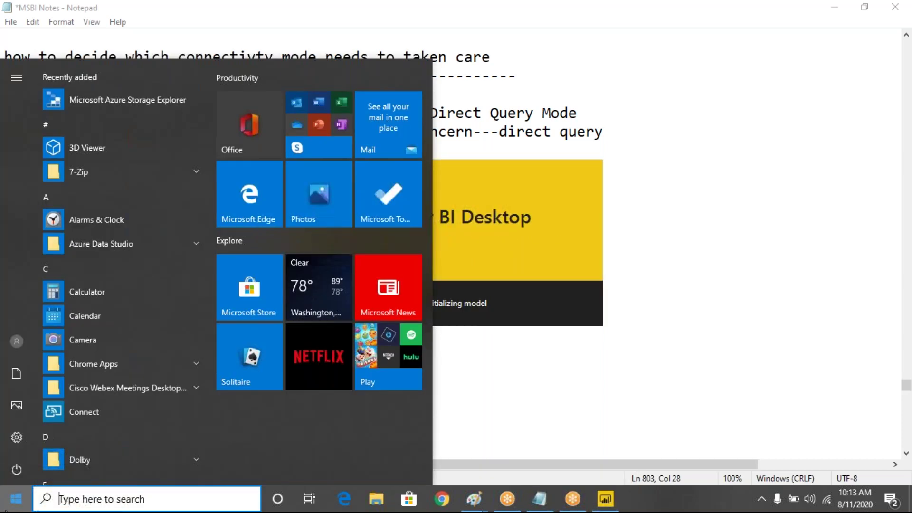
type("excel")
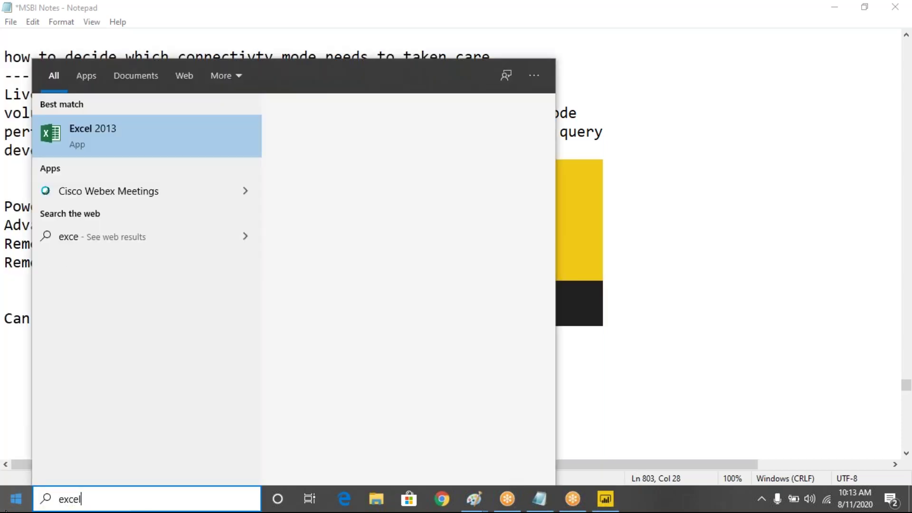
key("Return")
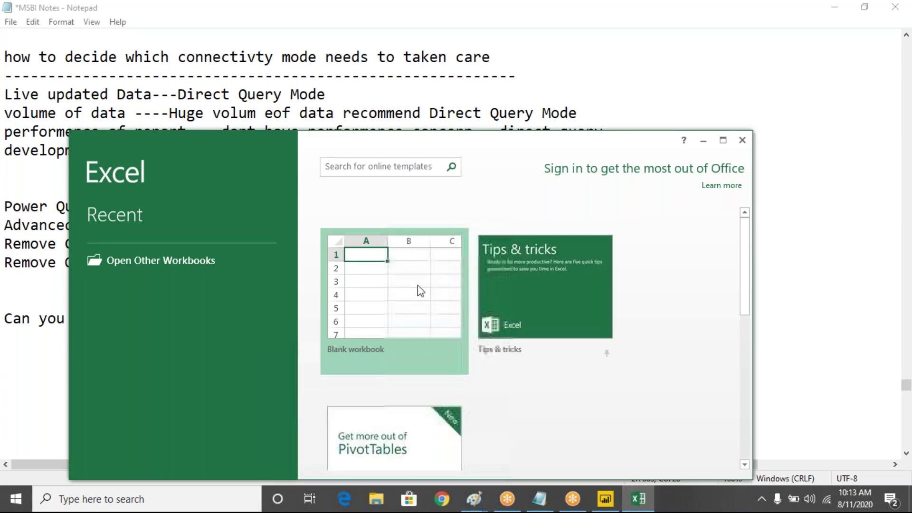
left_click(421, 291)
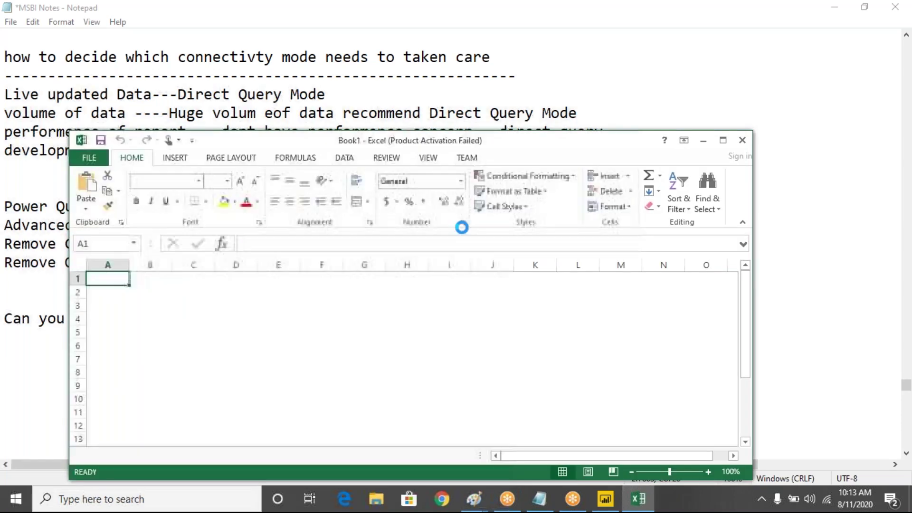
double_click(500, 151)
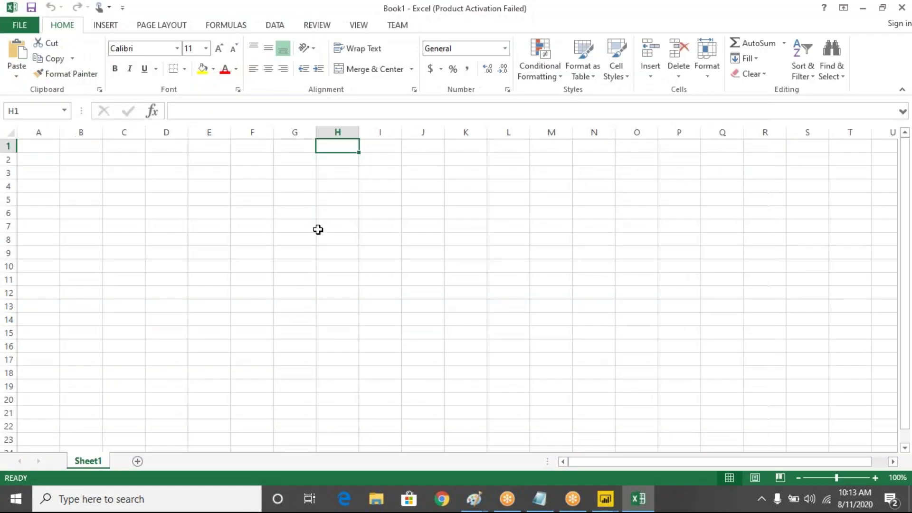
- Enter Company in cell F6 and TCS in G6, and dismiss the Office activation wizard
left_click(252, 212)
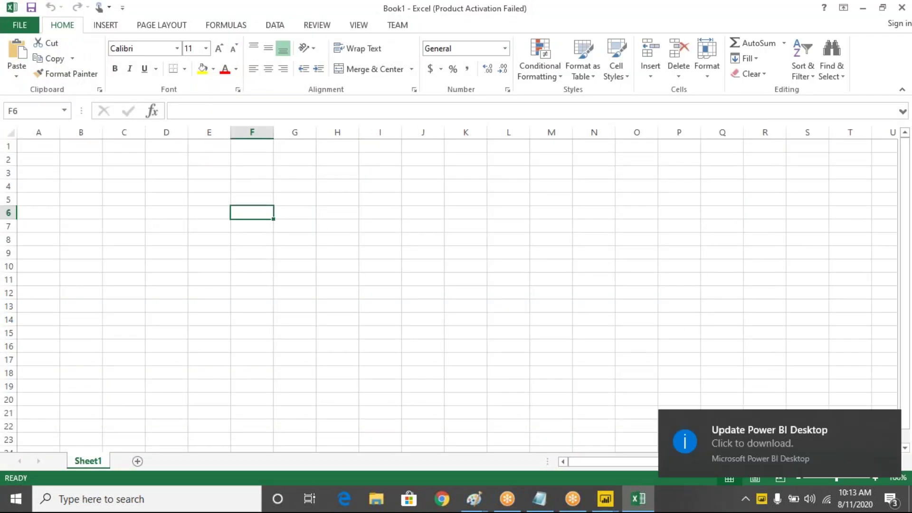
type("Company")
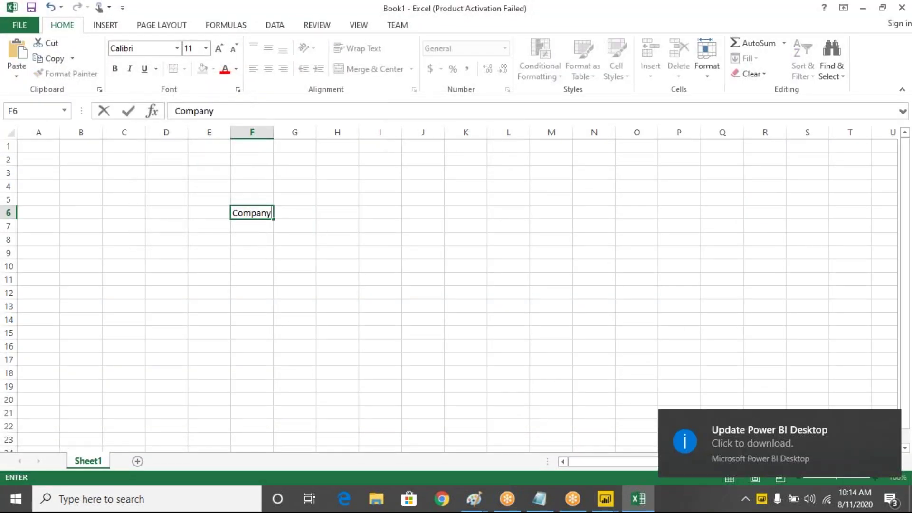
key("Tab")
type("TCS")
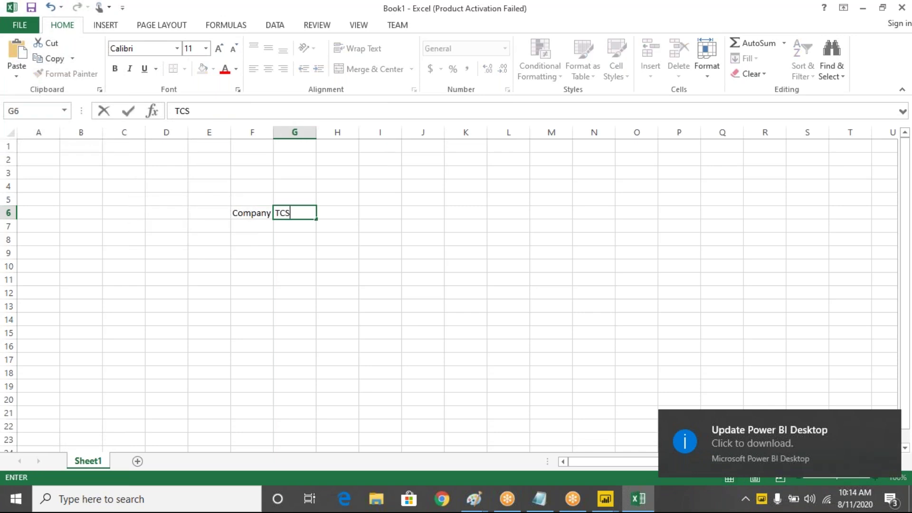
key("Return")
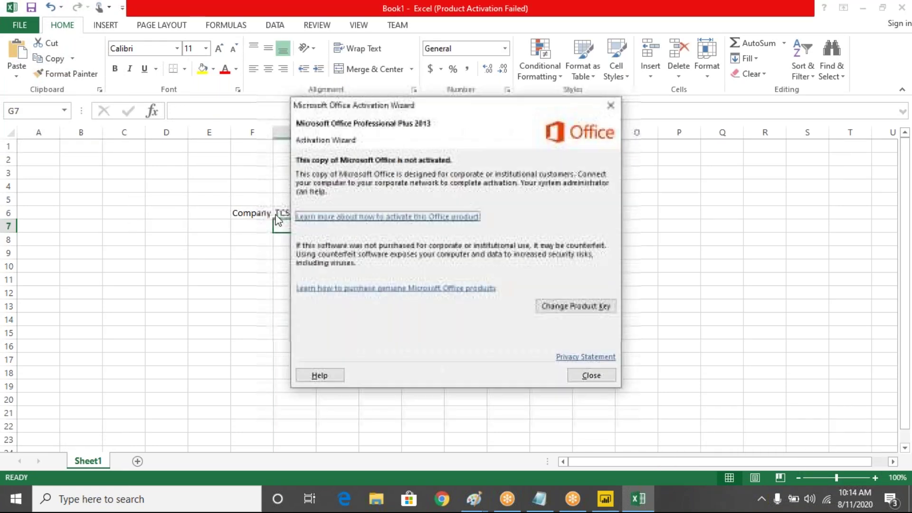
left_click(591, 375)
- Enter the column headings Eno, Ename and Sal in cells H7 to J7
key("Right")
key("Left")
key("Right")
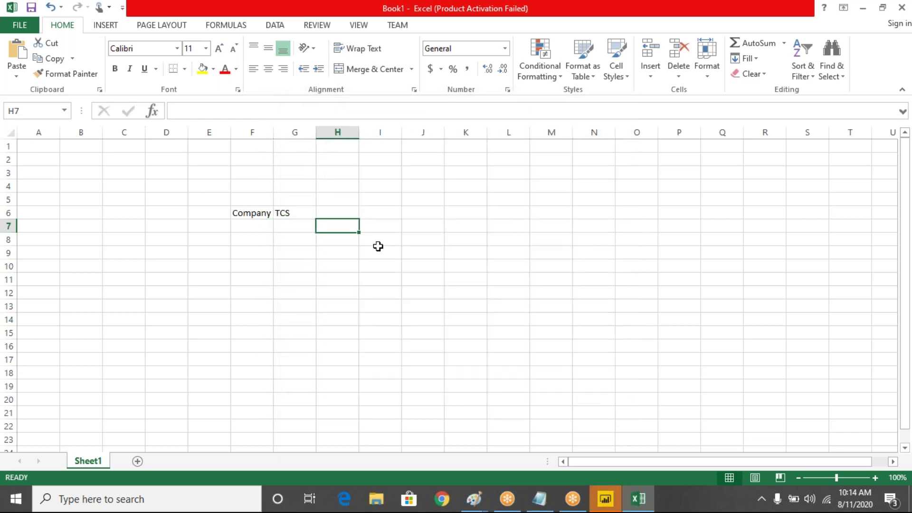
type("Eno")
key("Tab")
type("Ename")
key("Tab")
type("Sal")
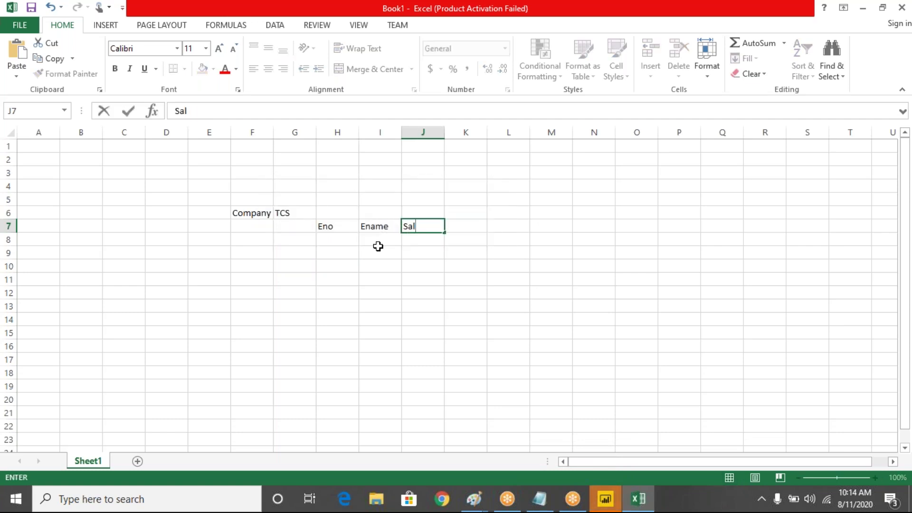
key("Tab")
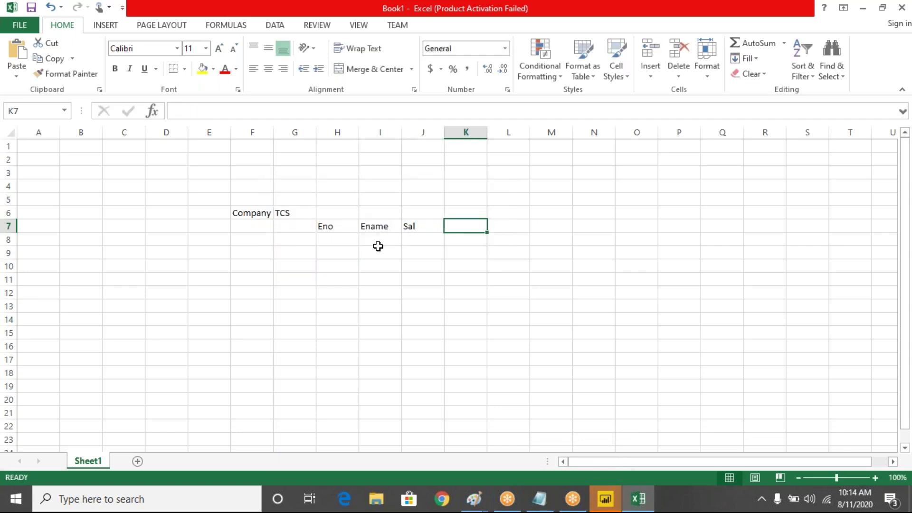
- Enter the employee numbers 100, 200 and 300 under Eno in cells H8 to H10
key("Down")
left_click(336, 239)
type("1")
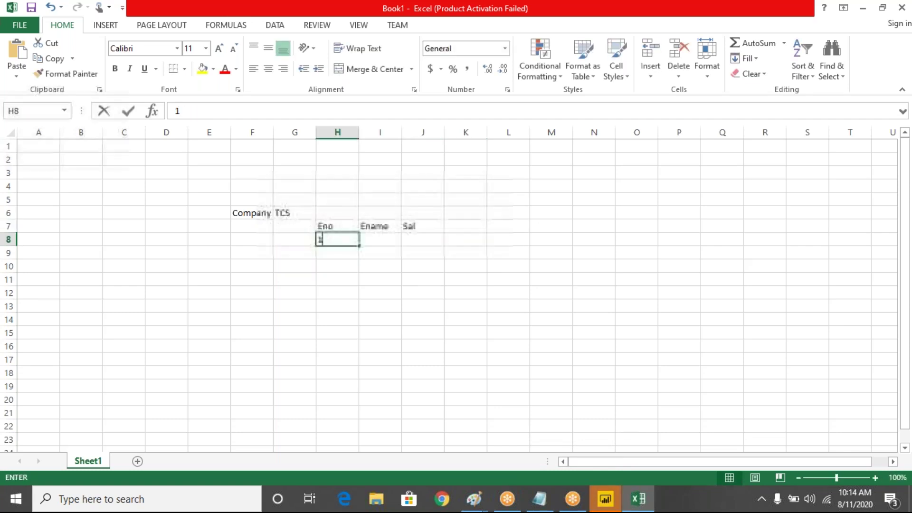
type("00")
key("Return")
type("200")
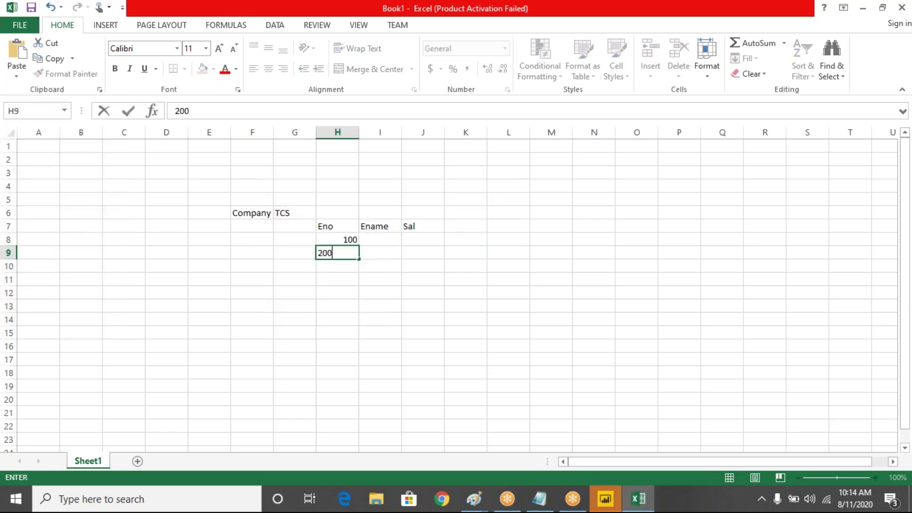
key("Down")
type("300")
- Enter the three employees' first names under Ename in cells I8 to I10
key("Right")
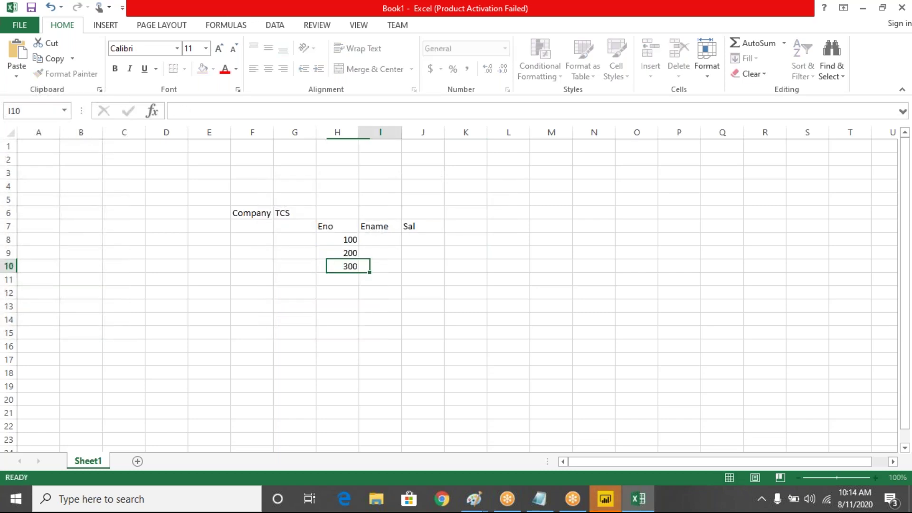
key("Up")
key("Up")
type("Ram")
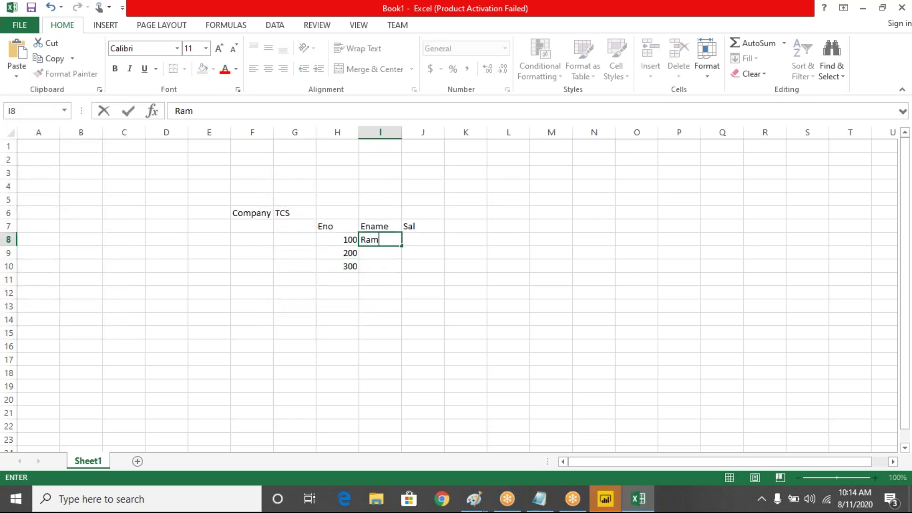
key("Return")
type("Vihaan")
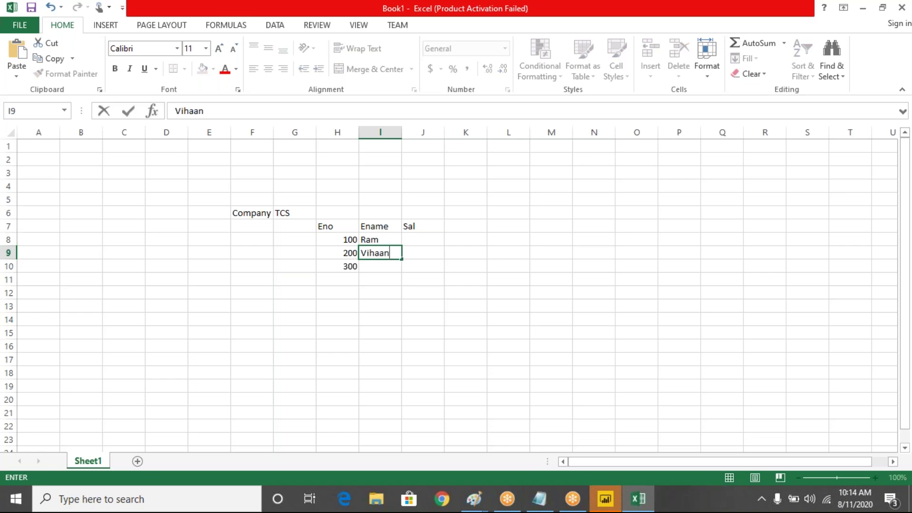
key("Return")
type("Keerthi")
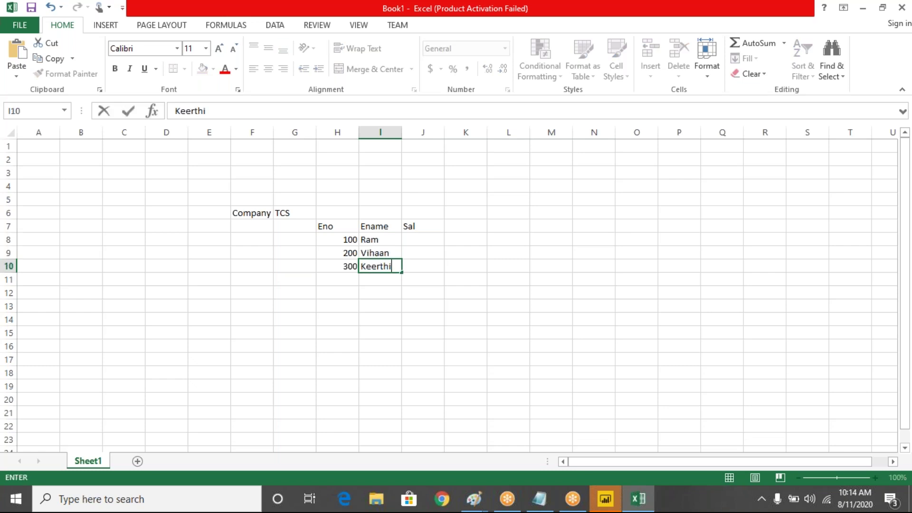
- Enter the salaries 1000, 2000 and 3000 under Sal in cells J8 to J10
key("Right")
key("Up")
key("Up")
type("1000")
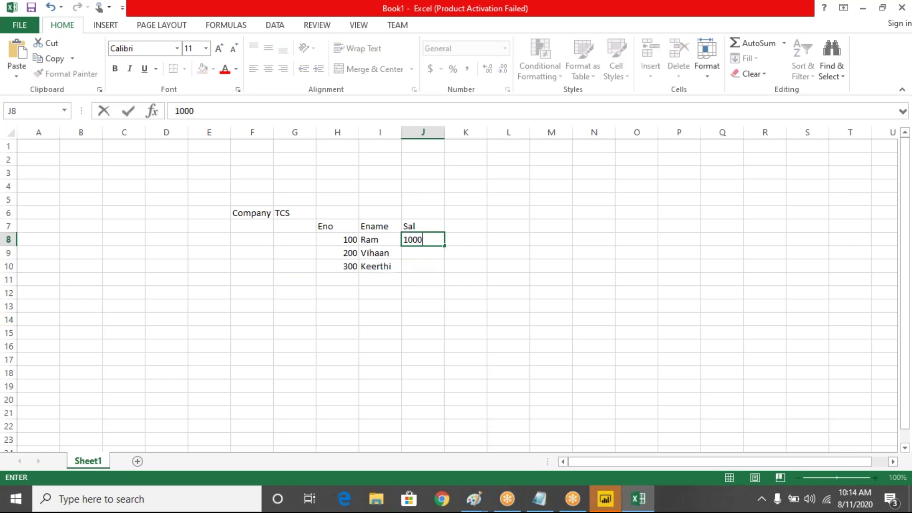
key("Return")
type("2000")
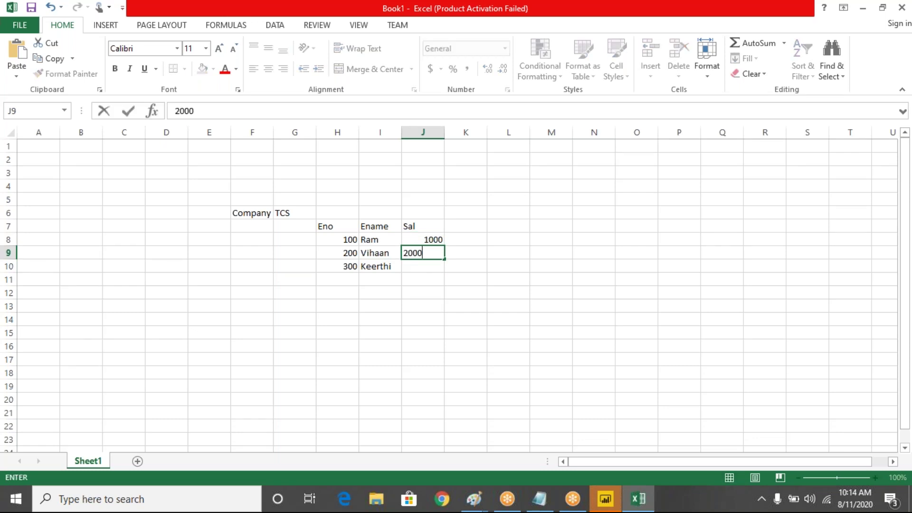
key("Return")
type("3000")
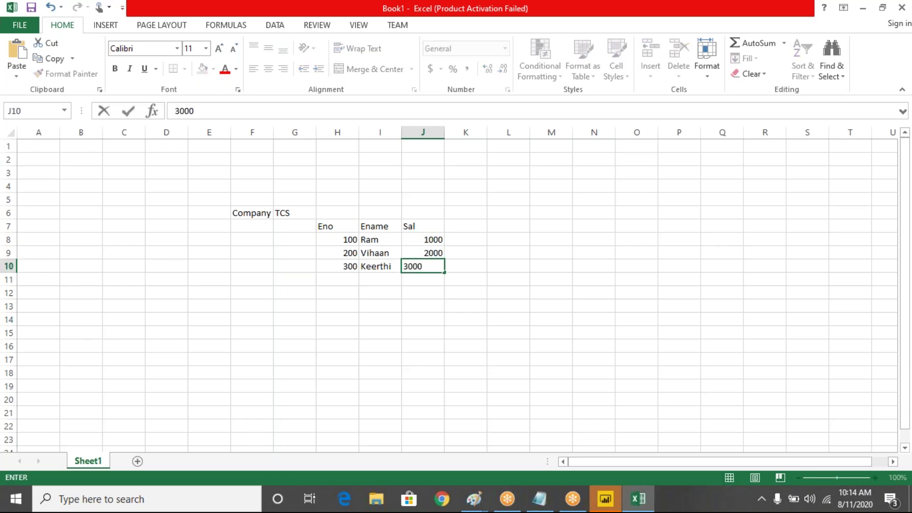
key("Return")
- Fill the Eno column's contents right across H7:J10 and convert that range into a table
key("Up")
key("shift+Left")
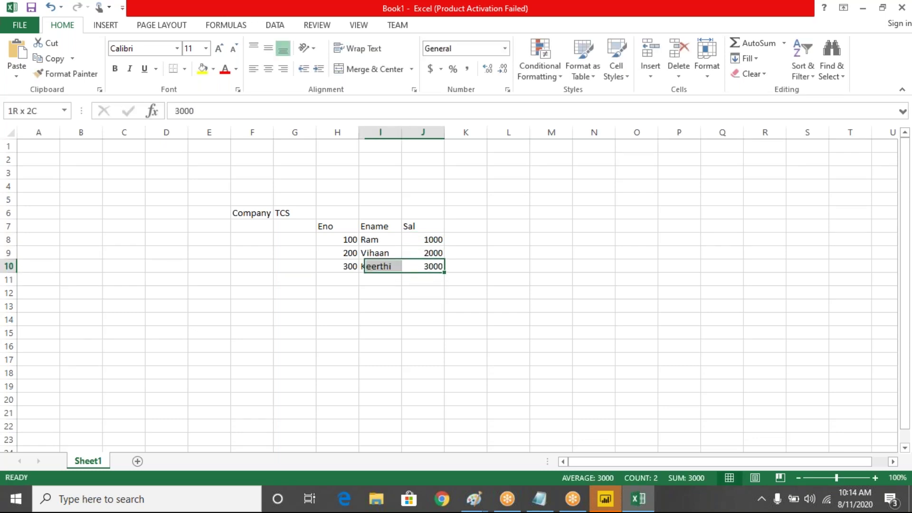
key("shift+Left")
key("shift+Up")
key("shift+Up")
key("shift+Up")
key("ctrl+r")
key("ctrl+t")
key("Return")
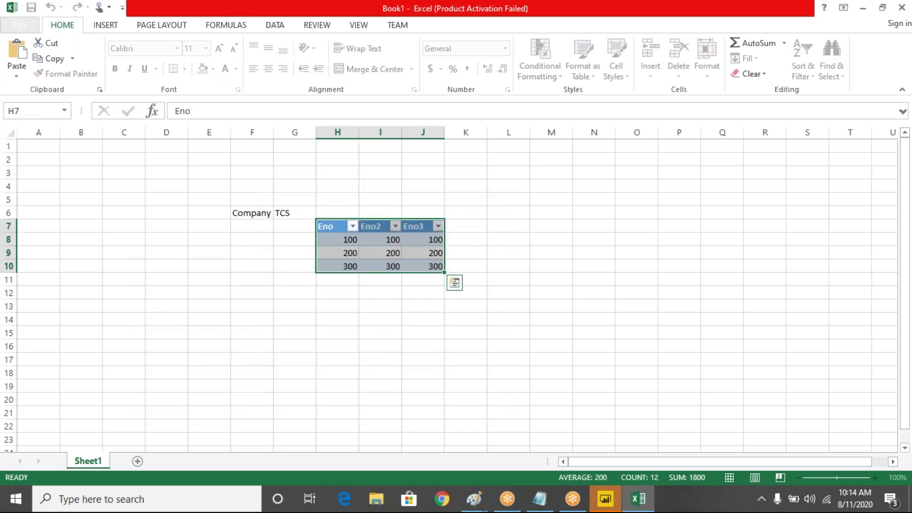
- Rename the table's second and third column headers to Ename and Sal
left_click(372, 229)
type("Ename")
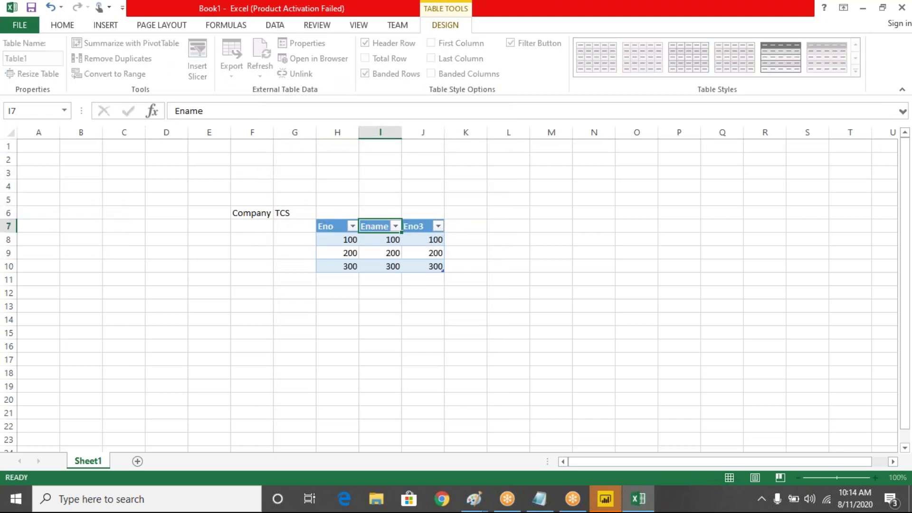
key("Tab")
type("Sal")
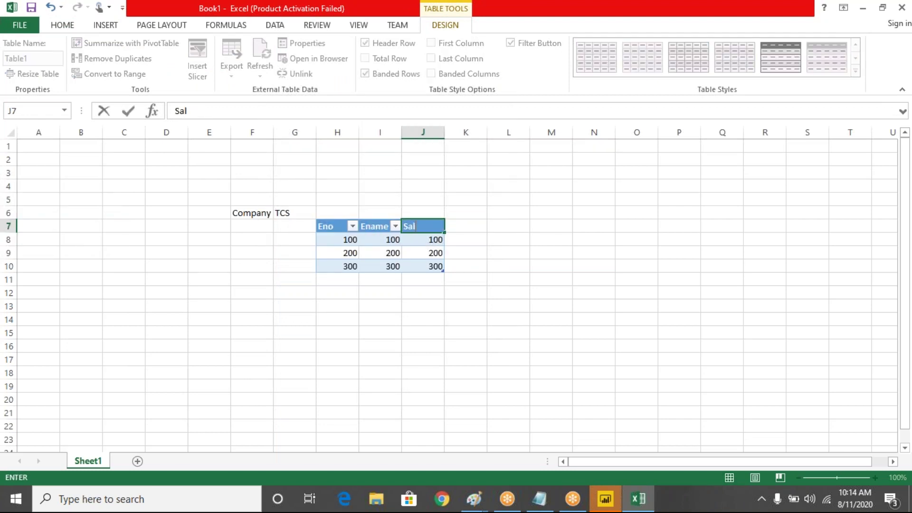
left_click(424, 378)
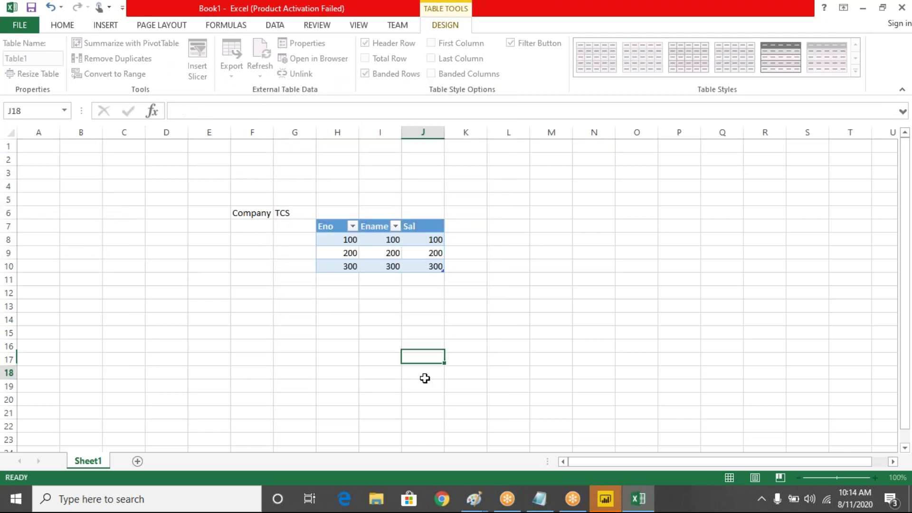
left_click(253, 212)
left_click_drag(498, 277, 496, 334)
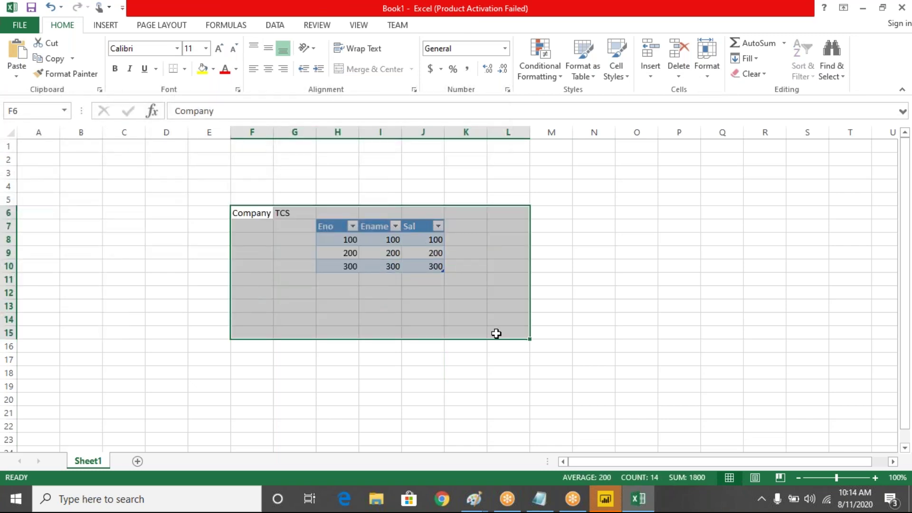
left_click(369, 265)
left_click(251, 213)
left_click_drag(252, 213, 446, 275)
- Close the workbook and save it to the Desktop under the file name Empsource
left_click(901, 8)
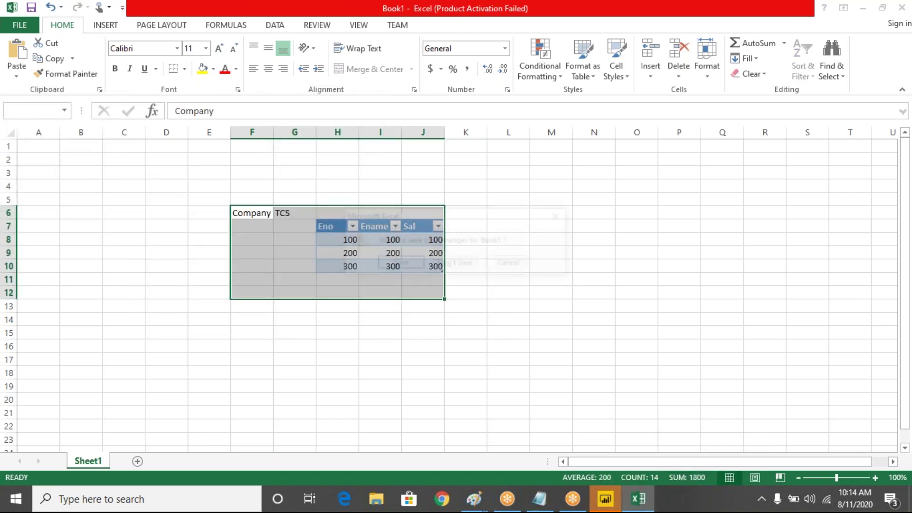
left_click(414, 265)
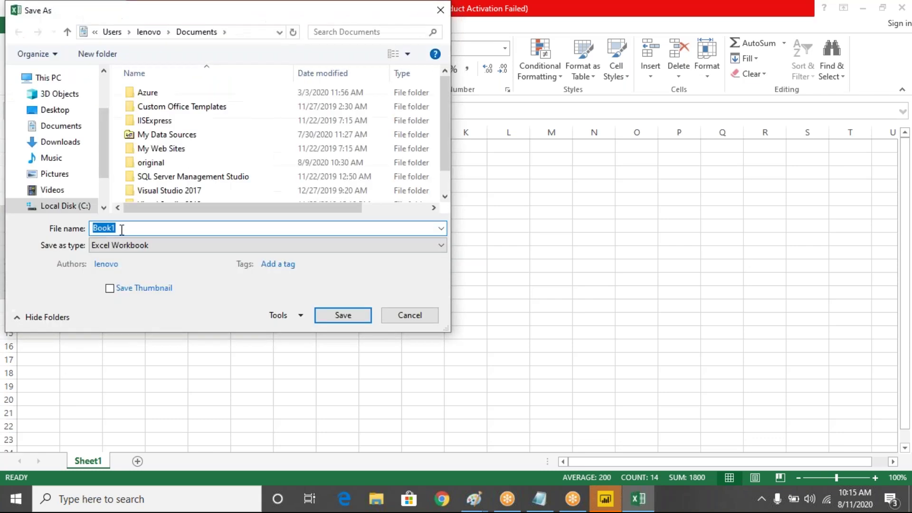
left_click(54, 110)
type("Empsource")
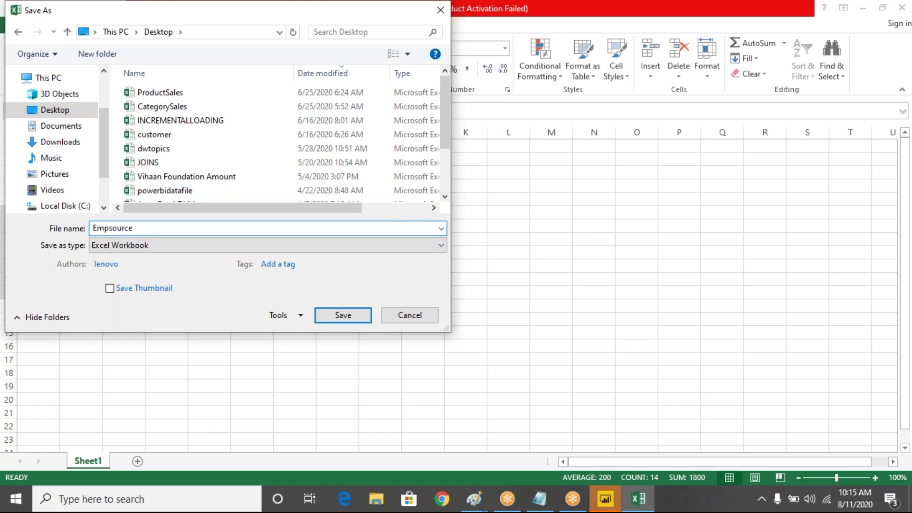
key("Return")
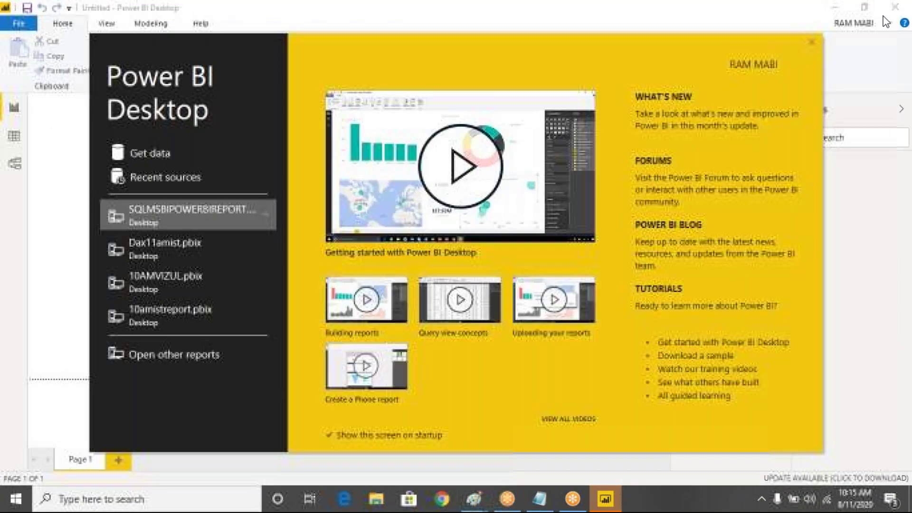
- Dismiss the start screen in Power BI Desktop and connect to the Empsource Excel workbook from the Desktop
left_click(810, 41)
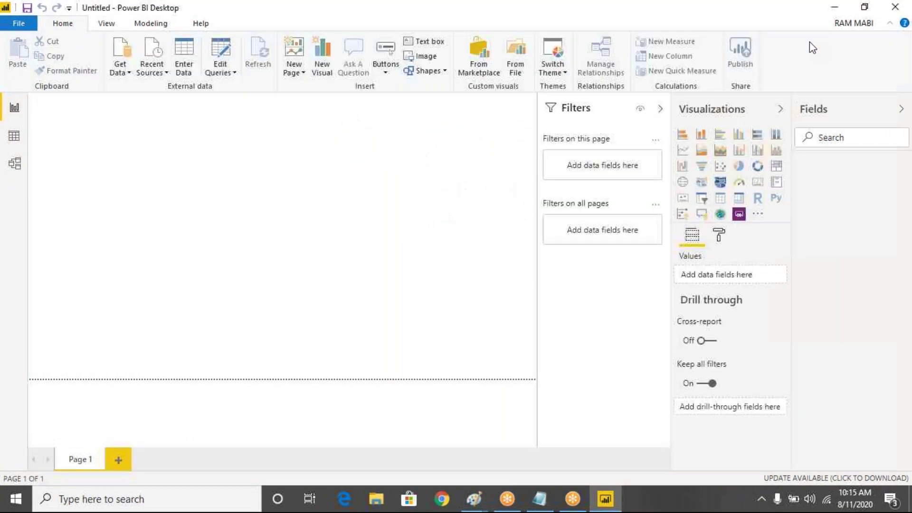
left_click(126, 74)
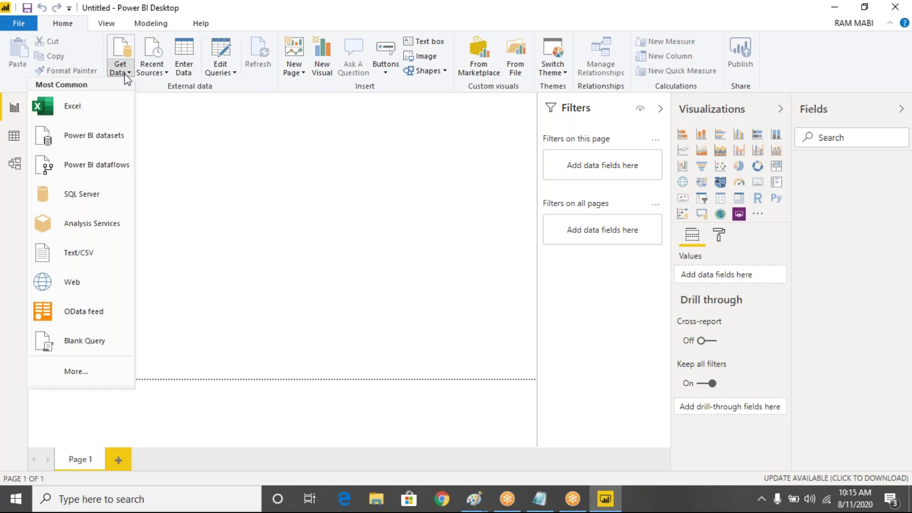
left_click(77, 110)
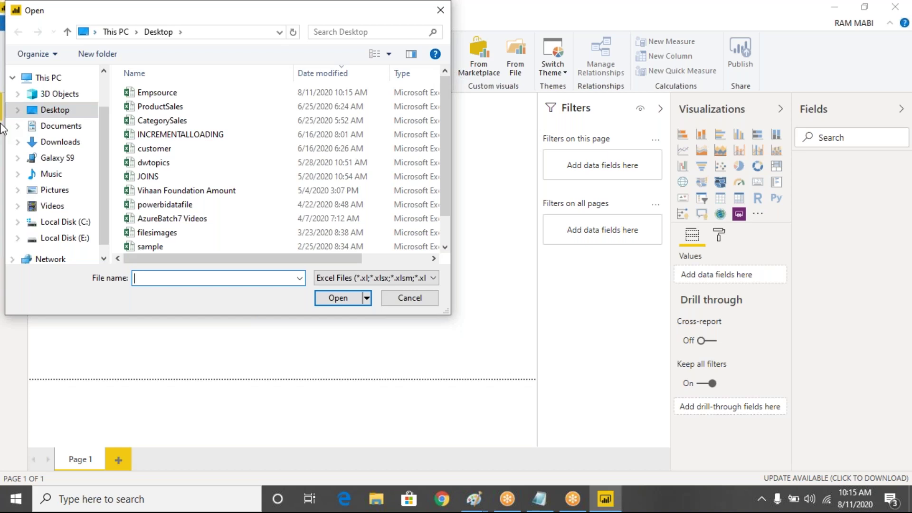
left_click(154, 94)
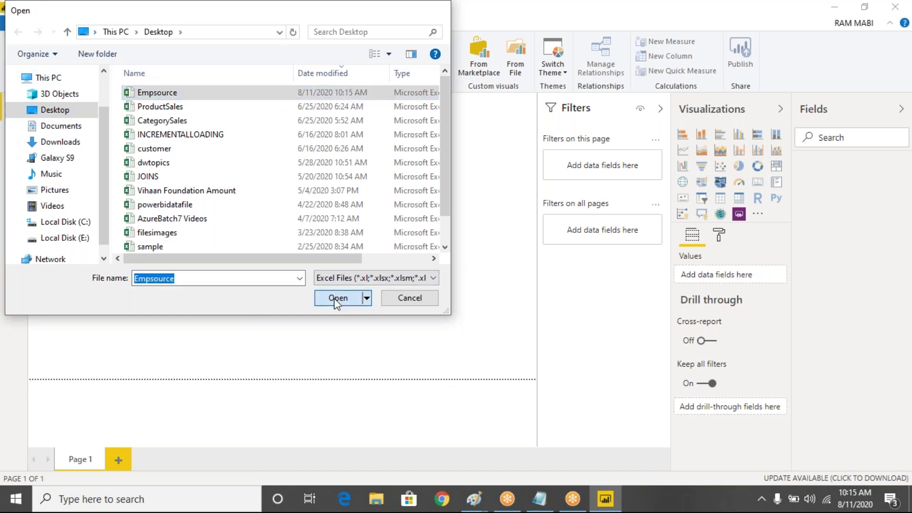
left_click(335, 299)
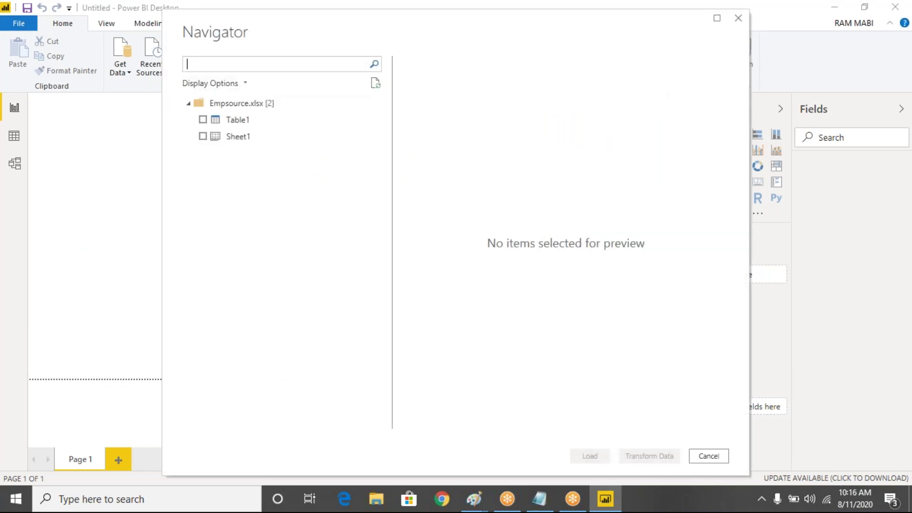
- Choose Sheet1 from the Empsource workbook and open it in Power Query Editor with Transform Data
left_click(203, 136)
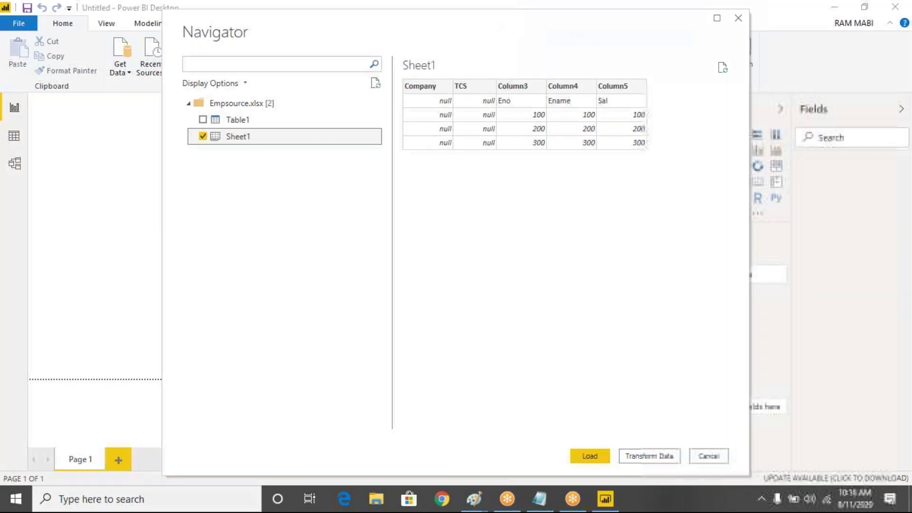
mouse_move(429, 95)
left_mouse_down()
mouse_move(485, 141)
mouse_move(430, 105)
mouse_move(452, 83)
mouse_move(430, 83)
left_mouse_up()
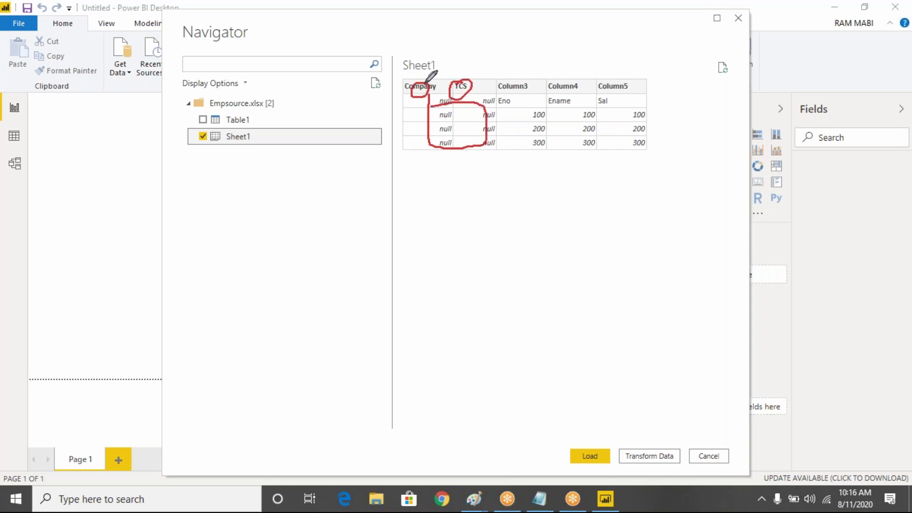
mouse_move(498, 103)
left_mouse_down()
mouse_move(625, 95)
mouse_move(498, 96)
left_mouse_up()
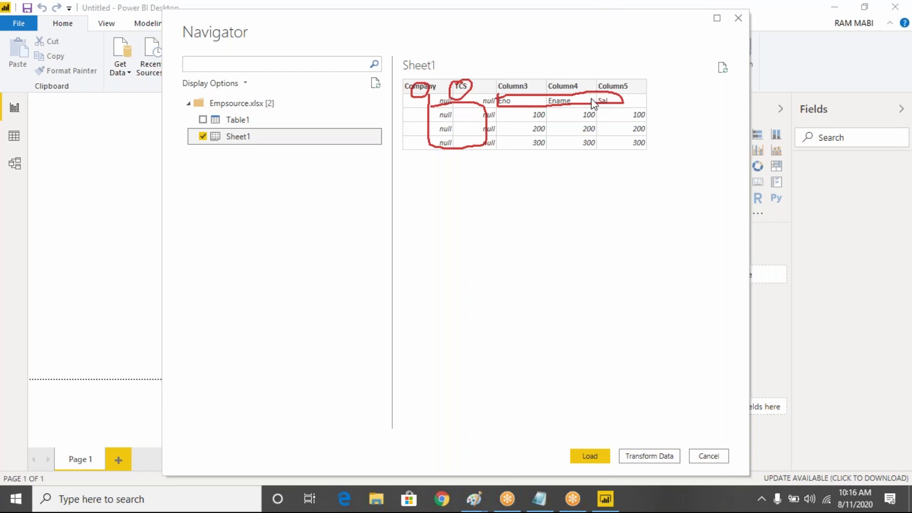
key("Escape")
left_click(597, 455)
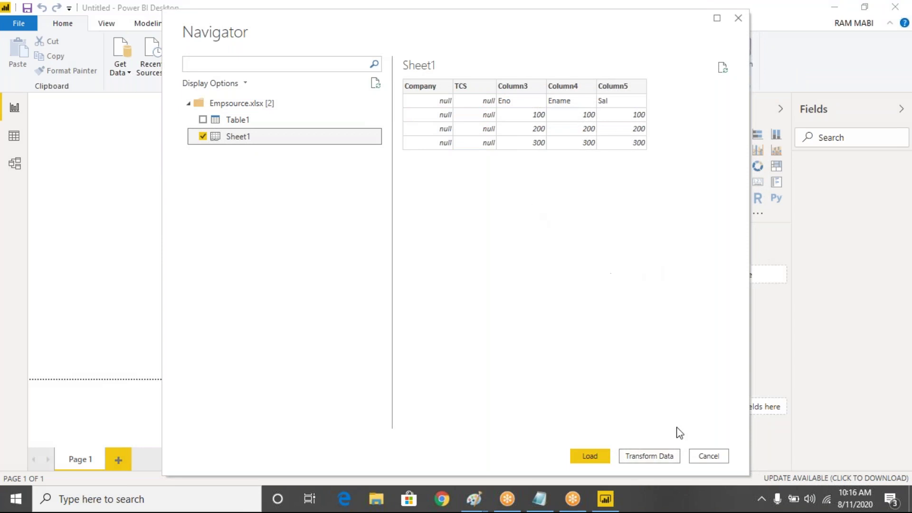
left_click(647, 457)
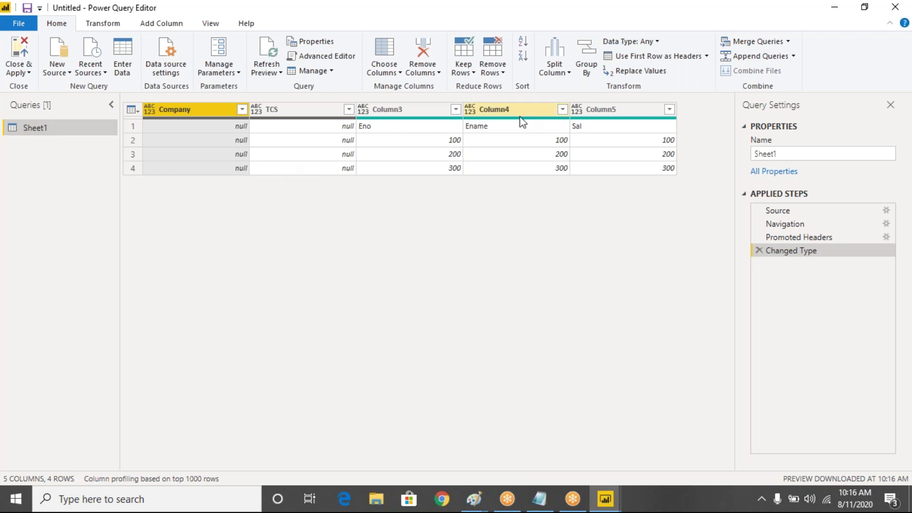
left_click(418, 129)
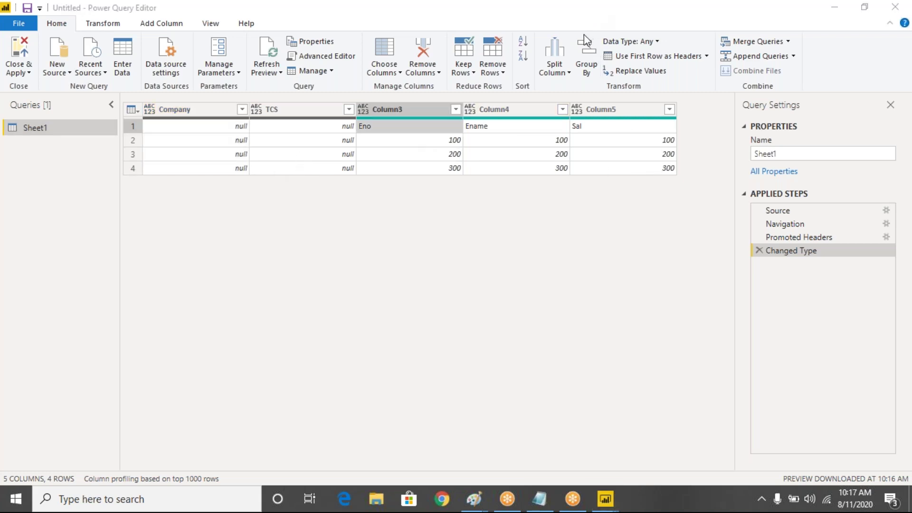
mouse_move(358, 123)
left_mouse_down()
mouse_move(358, 173)
mouse_move(687, 175)
mouse_move(721, 144)
mouse_move(634, 114)
mouse_move(414, 109)
mouse_move(360, 124)
mouse_move(627, 137)
left_mouse_up()
mouse_move(363, 99)
left_mouse_down()
mouse_move(370, 116)
mouse_move(485, 126)
mouse_move(641, 118)
mouse_move(401, 101)
mouse_move(351, 109)
left_mouse_up()
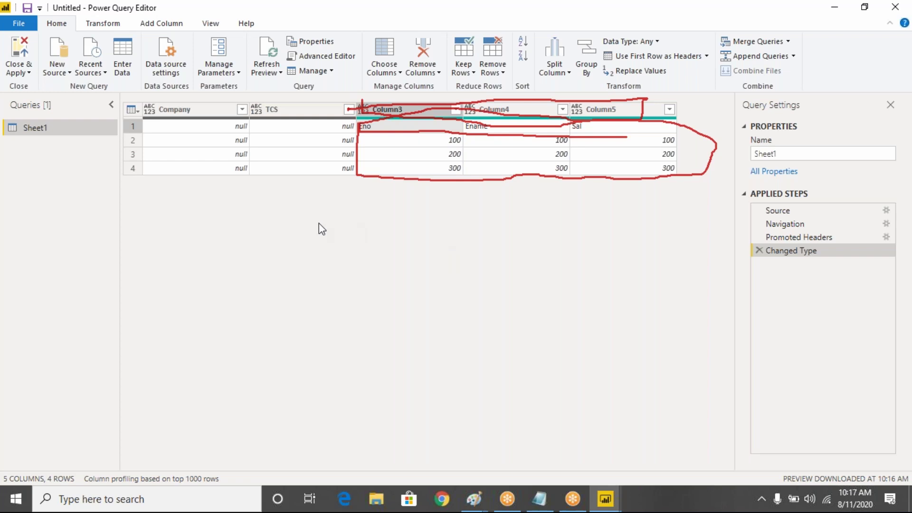
left_click(620, 13)
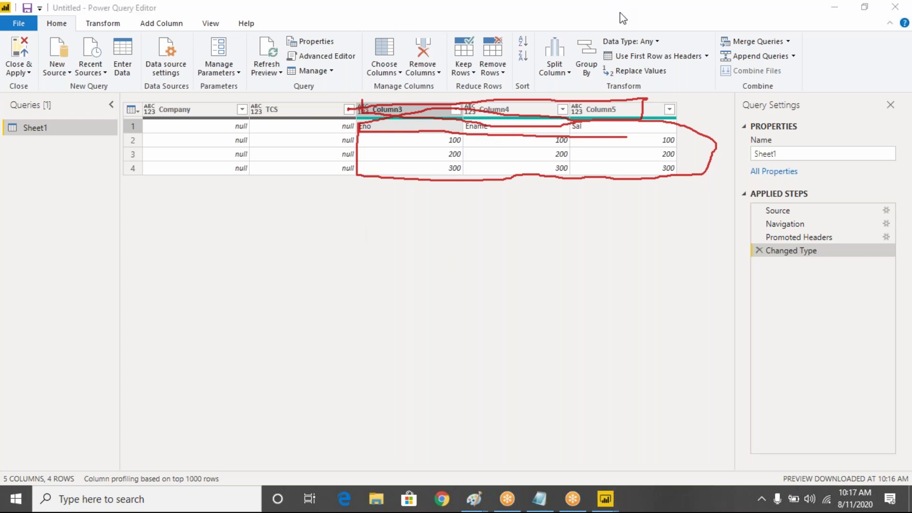
left_click(598, 102)
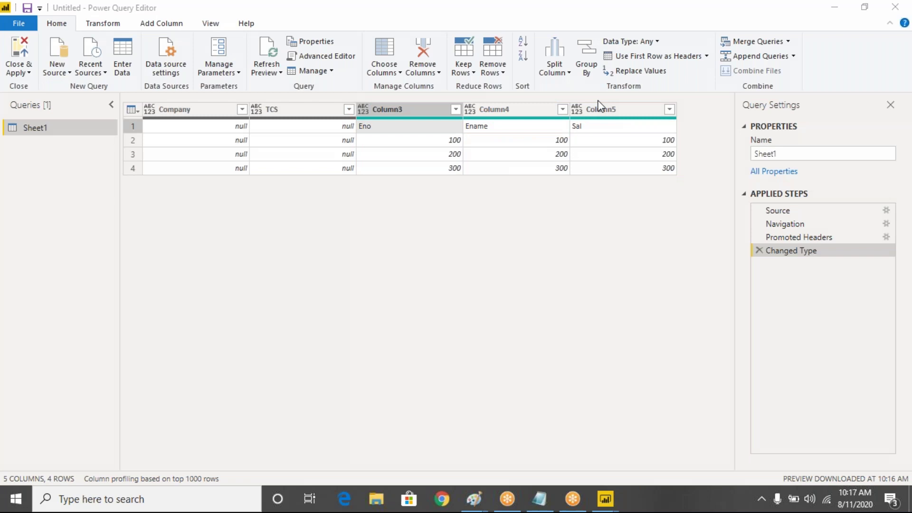
left_click(559, 232)
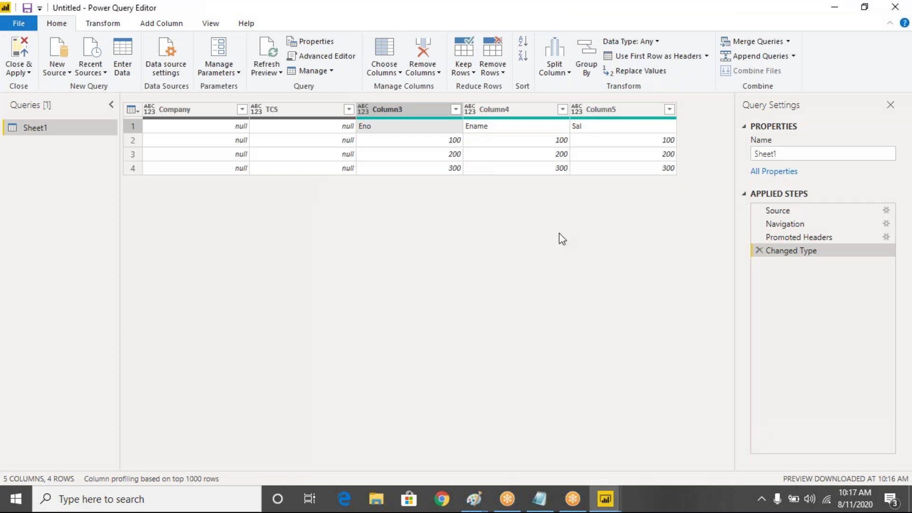
- Open the Empsource workbook in Excel from the Desktop folder in File Explorer
left_click(383, 500)
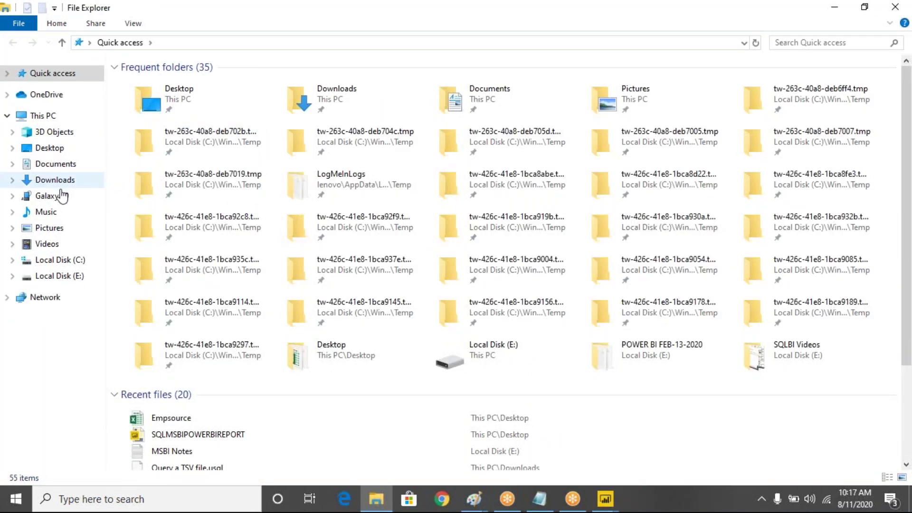
left_click(61, 153)
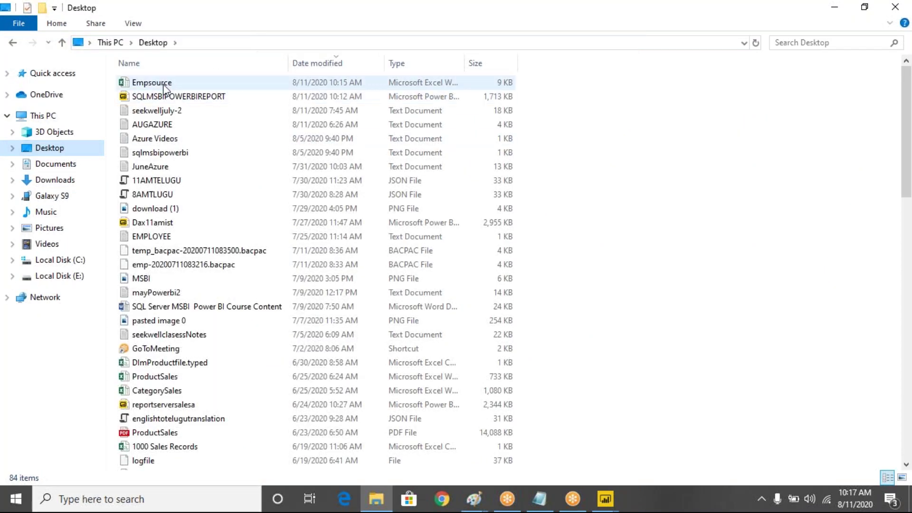
left_click(152, 82)
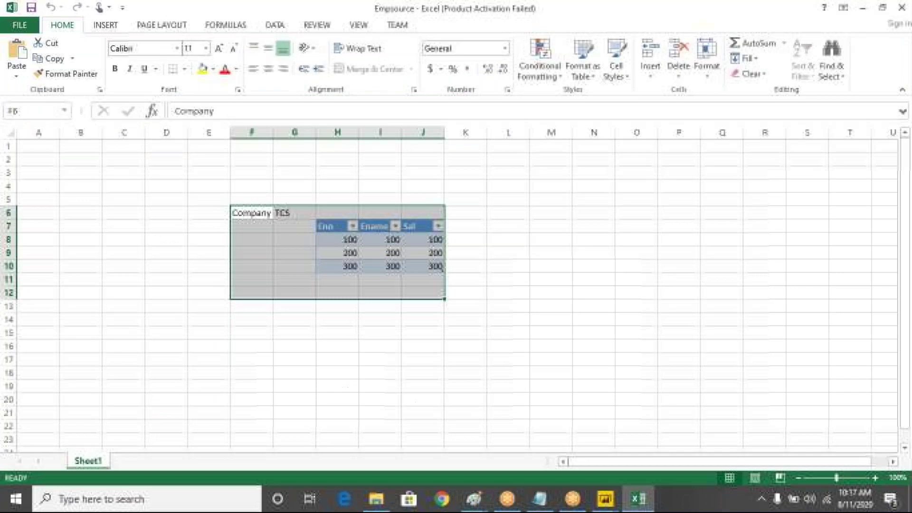
- Move the Company and TCS cells from F6:G6 up to F3:G3 and save the workbook
left_click(309, 211)
left_click_drag(244, 211, 278, 212)
key("ctrl+c")
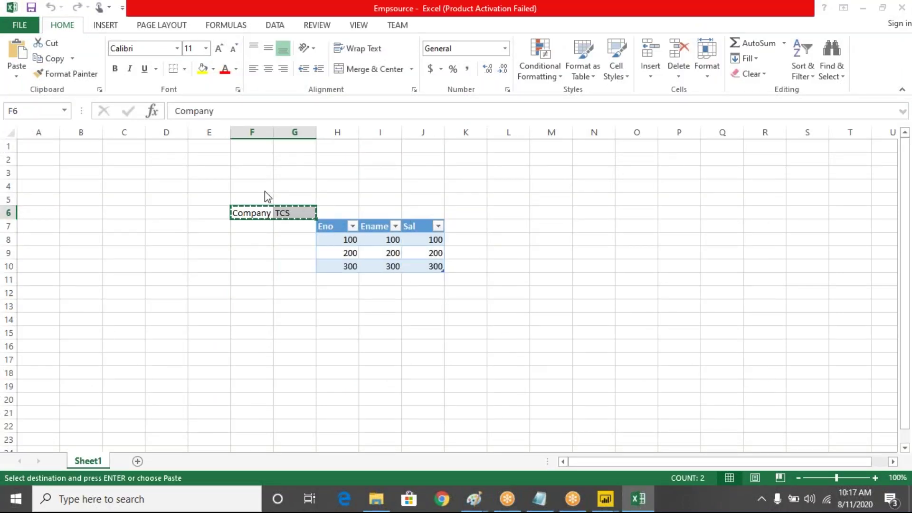
left_click(591, 375)
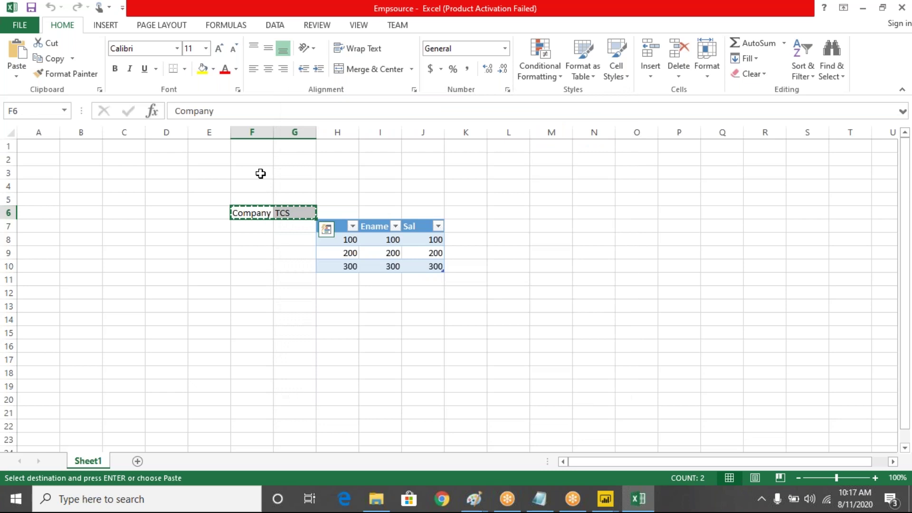
left_click(260, 173)
key("Return")
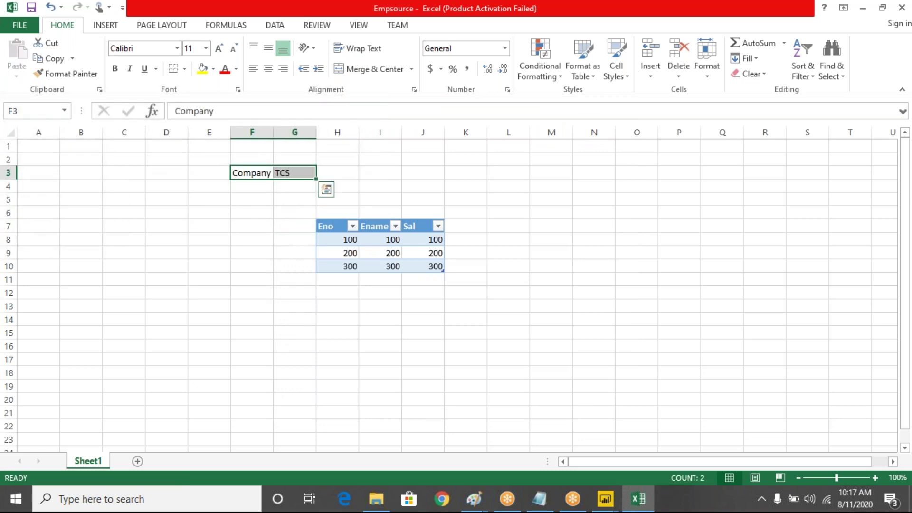
left_click(426, 189)
left_click_drag(246, 173, 422, 293)
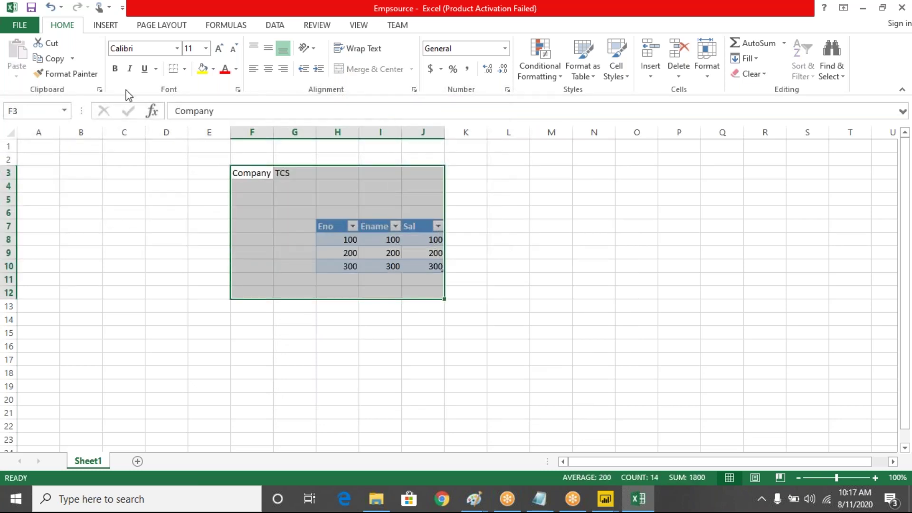
left_click(30, 8)
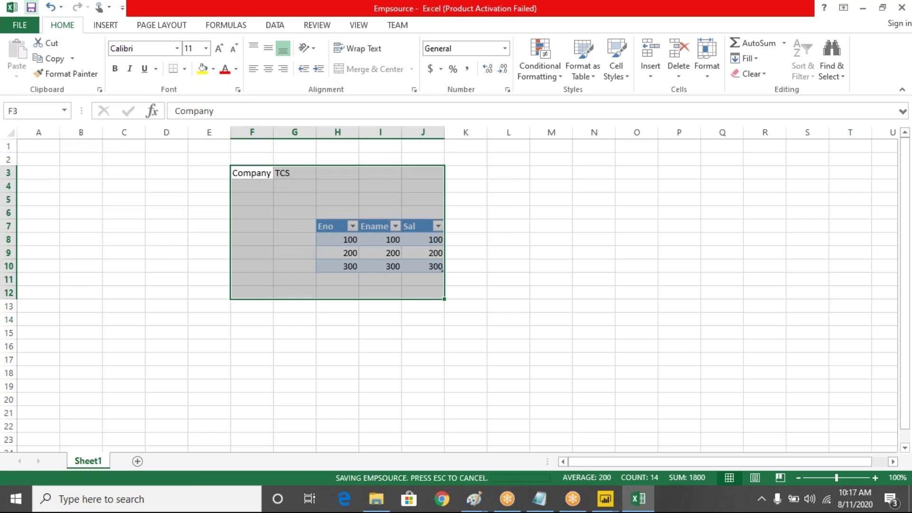
- Add a fourth row to the employee table by entering Eno 400 in cell H11
left_click(644, 239)
left_click(343, 278)
type("400")
key("Tab")
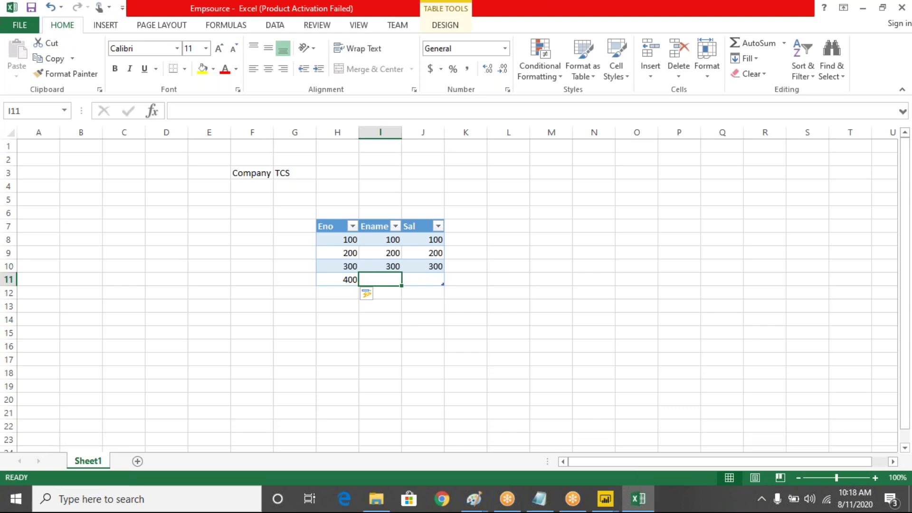
- Replace the Ename values in cells I8 to I10 with the three employees' first names
left_click(383, 236)
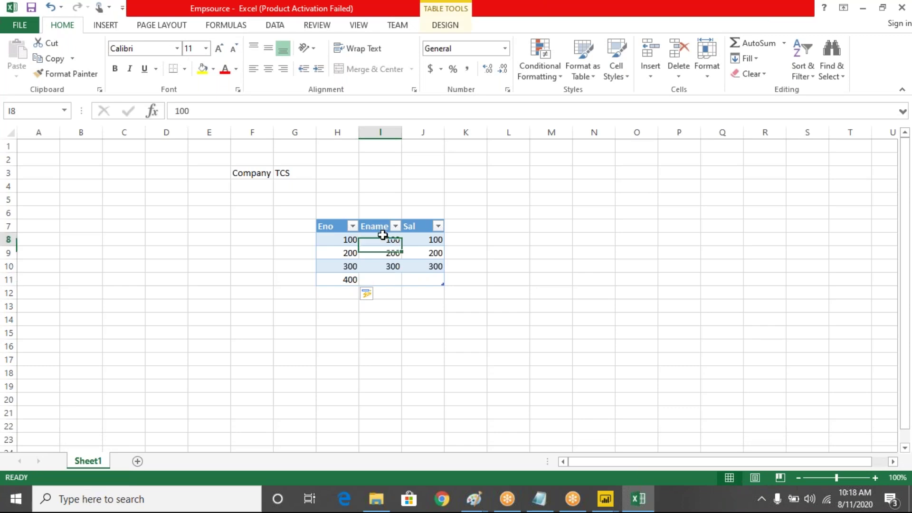
type("Ram")
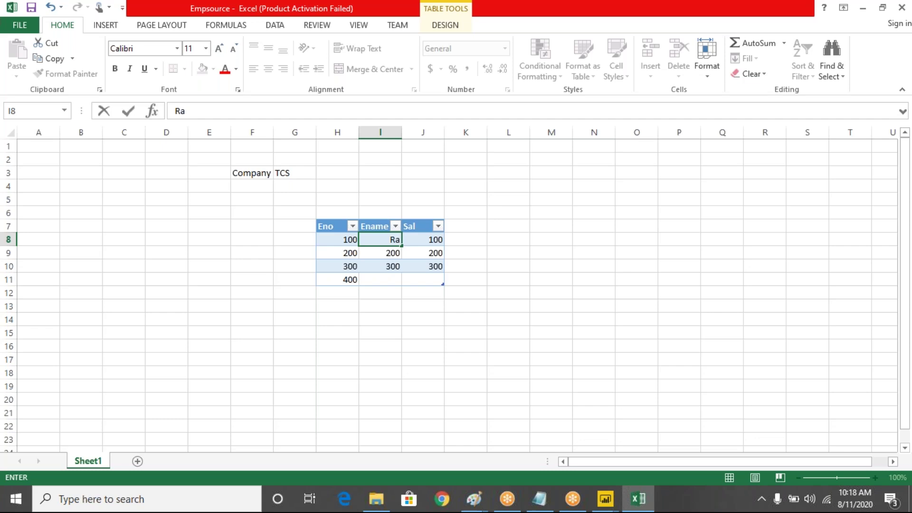
key("Return")
type("Vihaan")
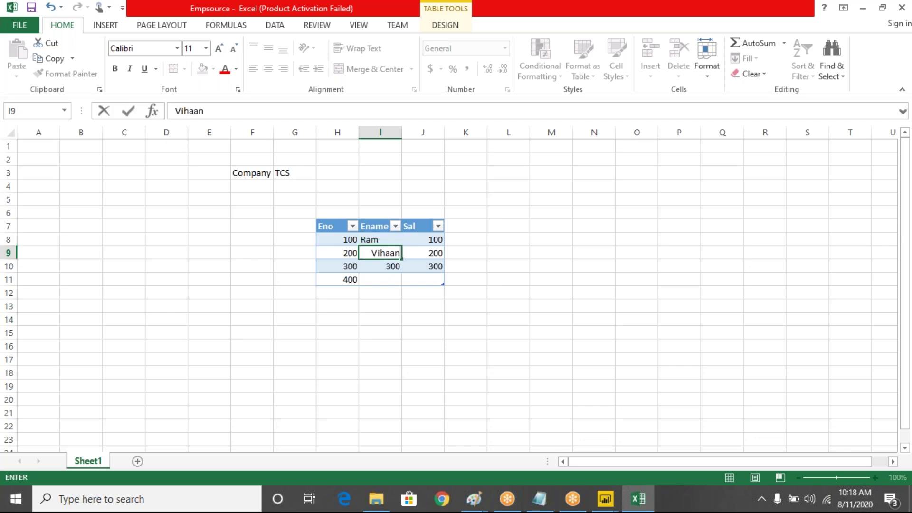
key("Return")
type("K")
type("thi")
key("ctrl+Return")
key("Down")
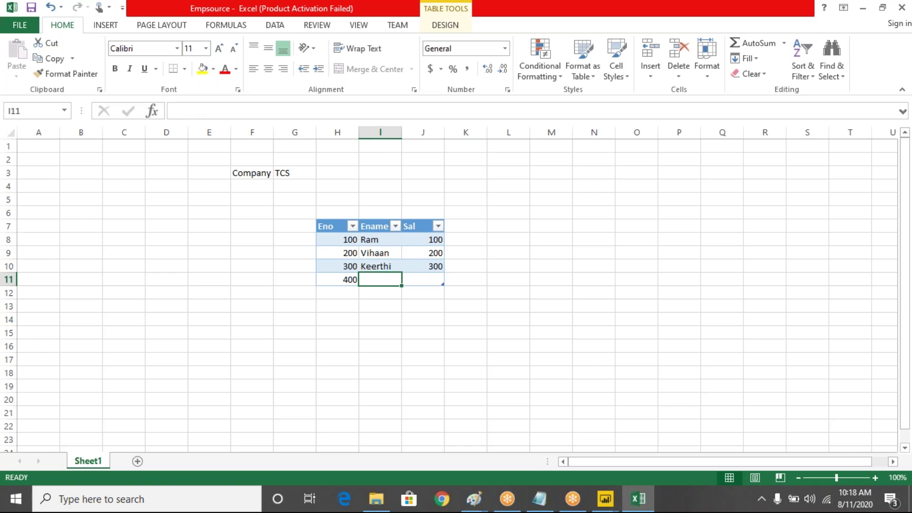
- Complete the row for Eno 400 with the employee's first name in I11 and salary 4000 in J11
type("Shyaam")
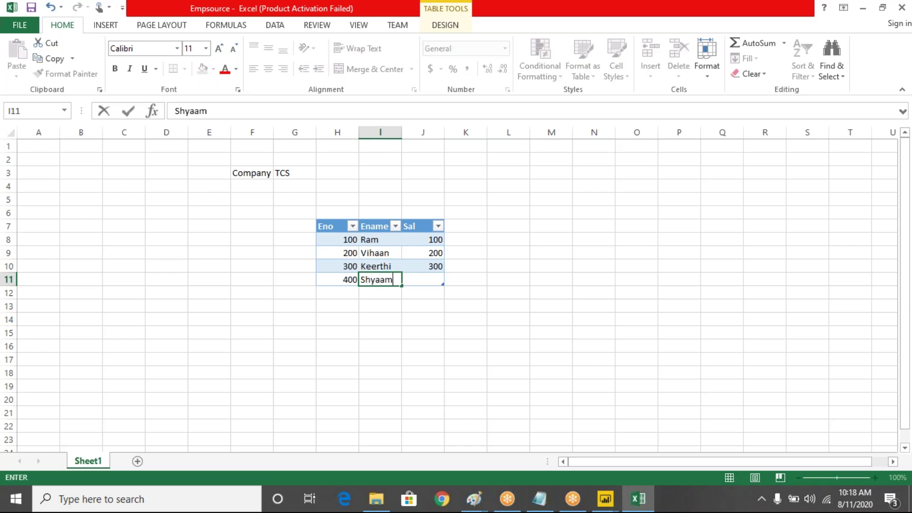
key("Tab")
type("4000")
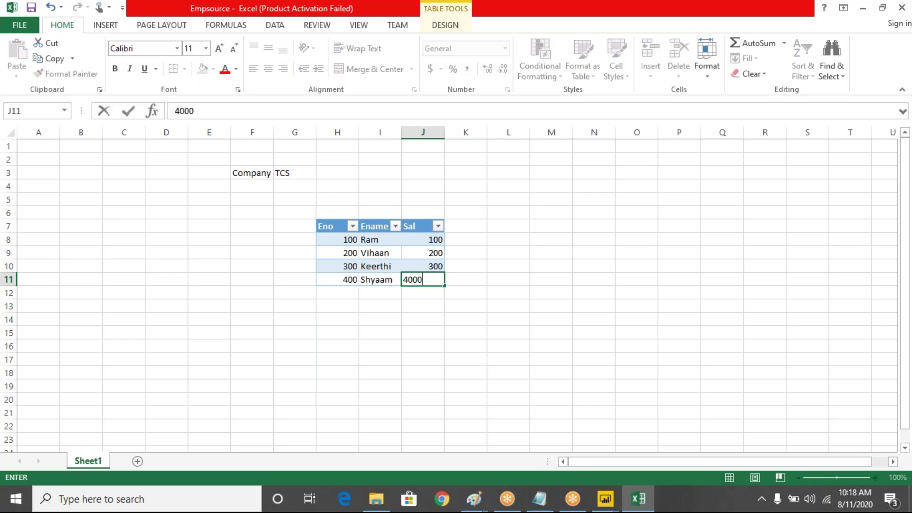
- Replace the Sal values with 35435 in J10, 345435 in J9 and 34545 in J8
key("Up")
type("35435")
key("Up")
type("345435")
key("Up")
type("34545")
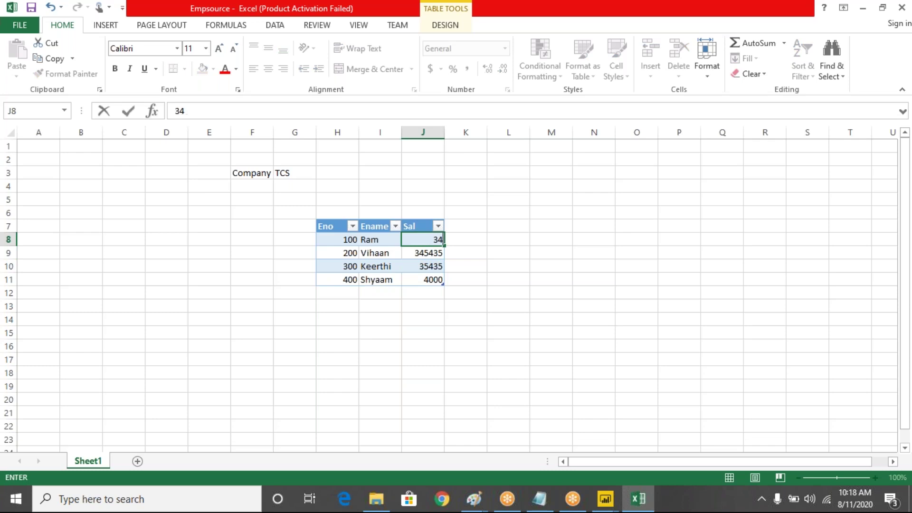
left_click(585, 267)
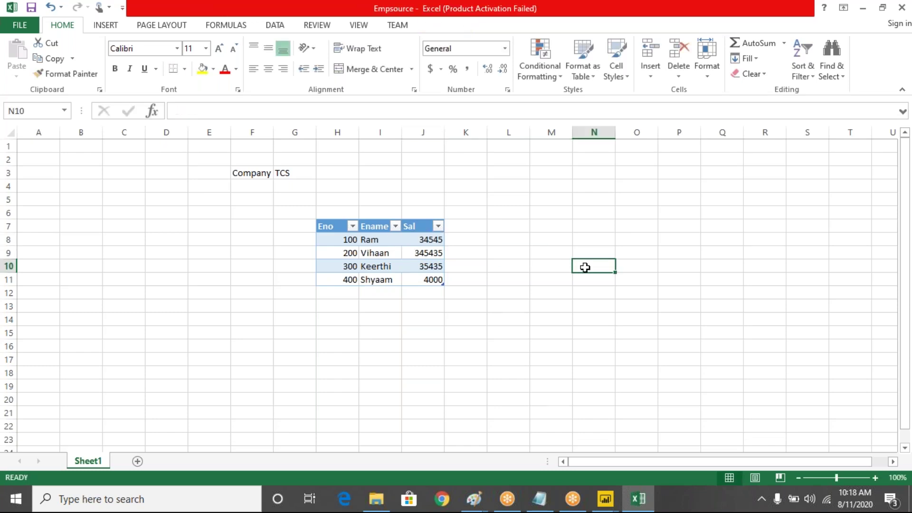
- Save and close the Empsource workbook and switch to the Power Query Editor
left_click(32, 11)
left_click(901, 9)
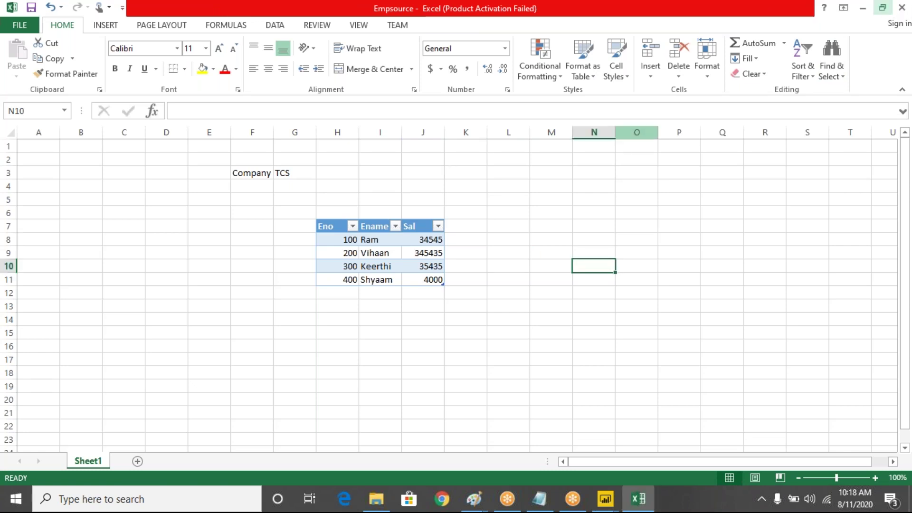
left_click(902, 8)
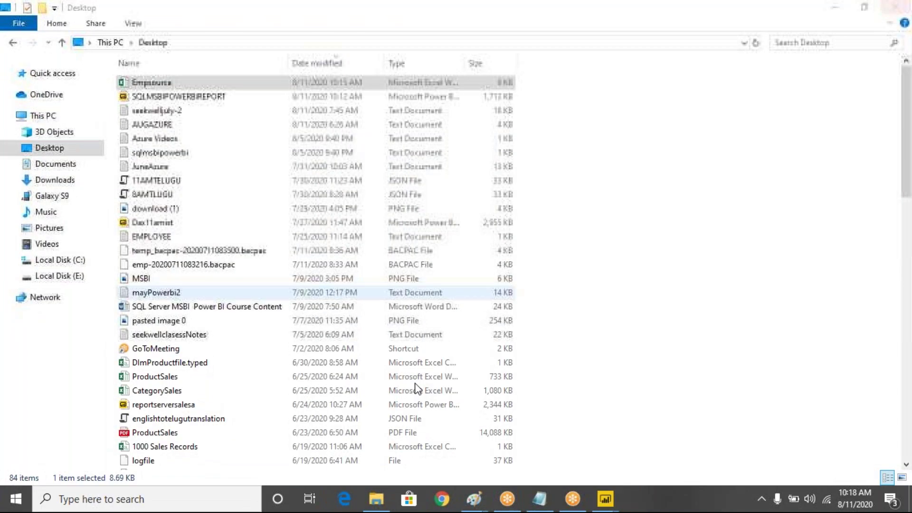
mouse_move(605, 498)
mouse_move(652, 449)
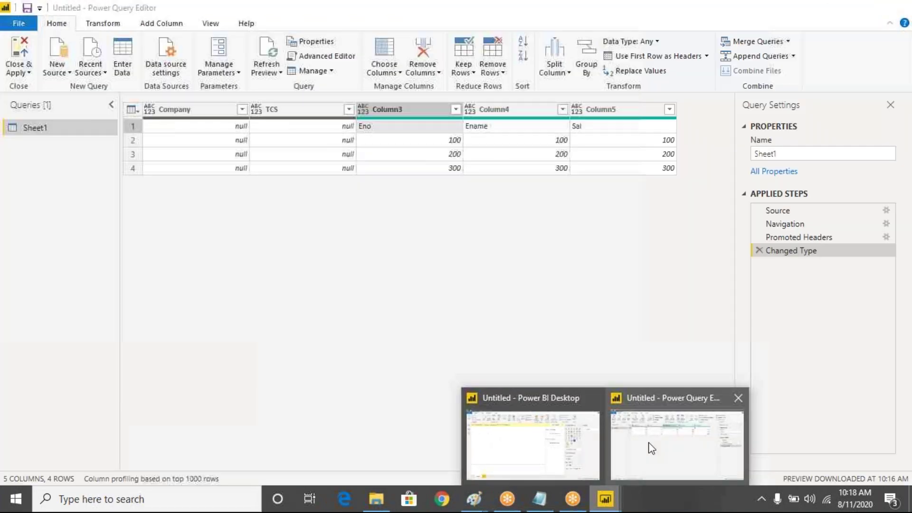
left_click(652, 448)
left_click(276, 145)
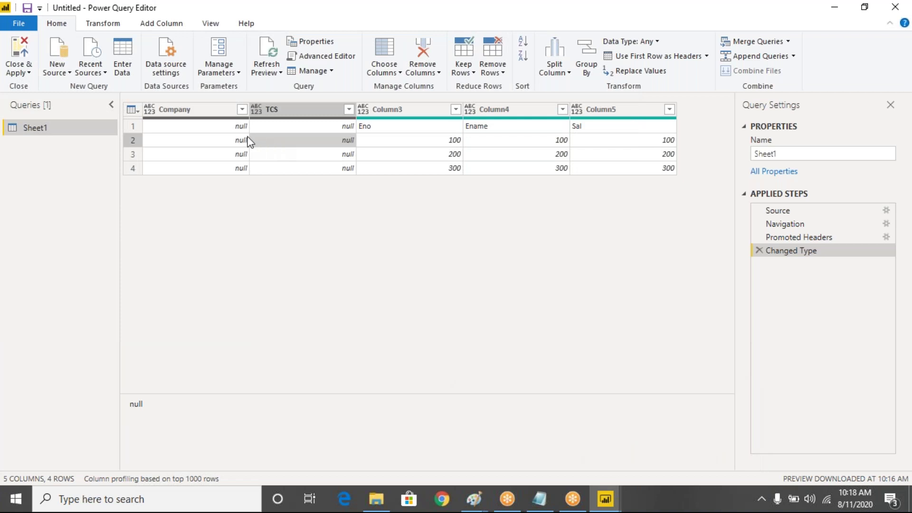
left_click(316, 58)
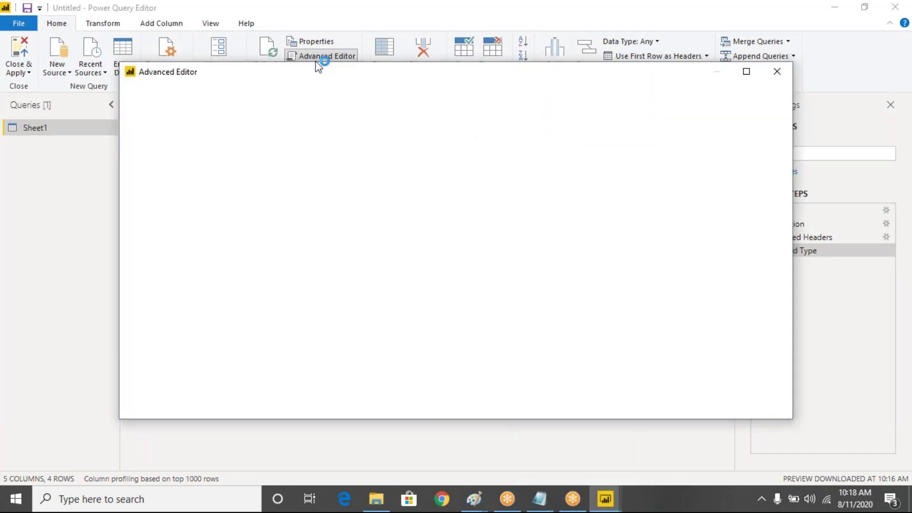
key("ctrl+a")
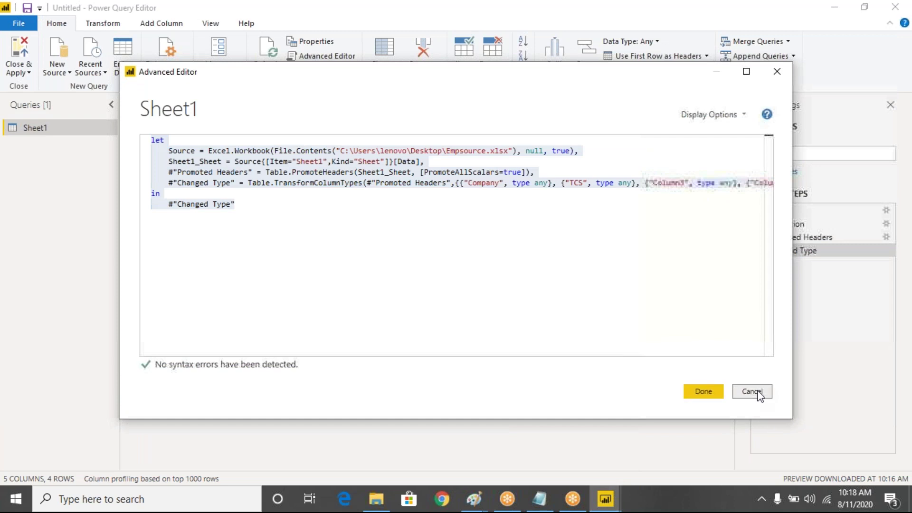
left_click(758, 392)
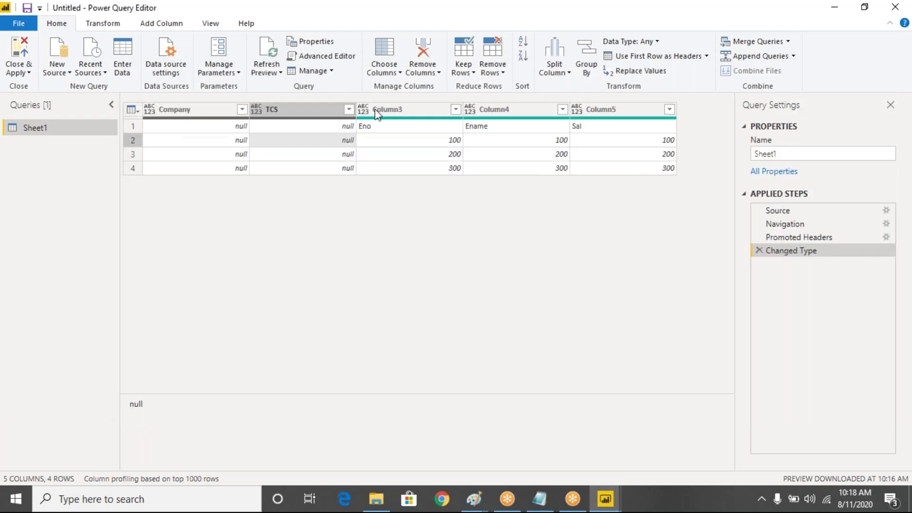
- Refresh the preview of the Sheet1 query to load the revised workbook data
left_click(273, 75)
left_click(258, 87)
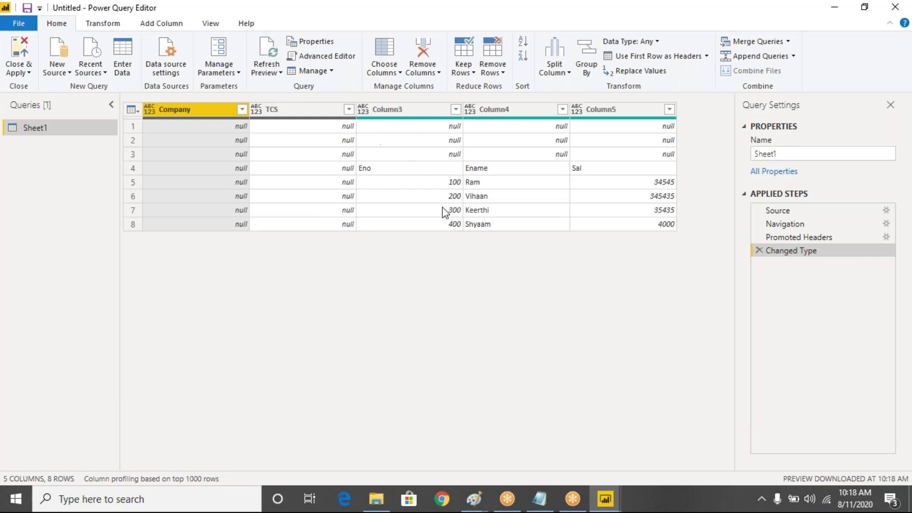
left_click(445, 225)
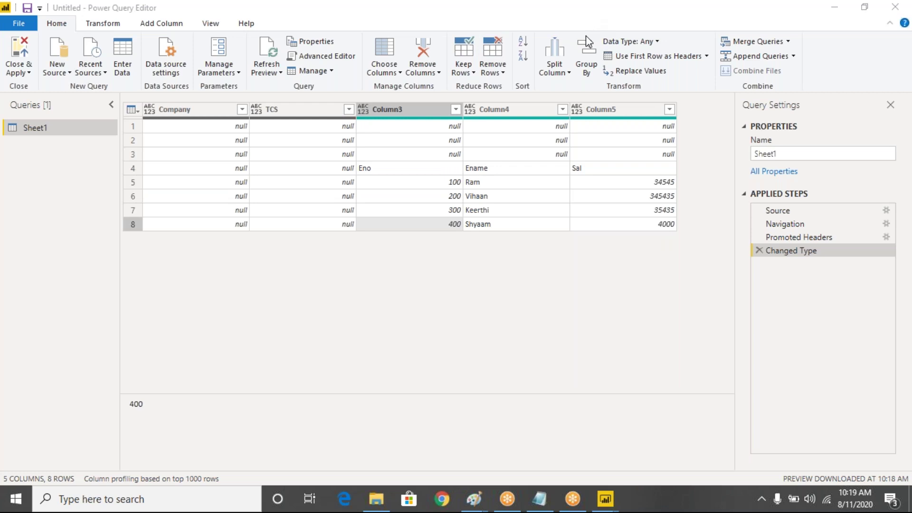
- Compare the null rows in the query preview with the blank range F4:J6 in the Empsource workbook, and return to the Power Query Editor
mouse_move(152, 125)
left_mouse_down()
mouse_move(154, 141)
mouse_move(366, 137)
mouse_move(611, 151)
mouse_move(252, 139)
left_mouse_up()
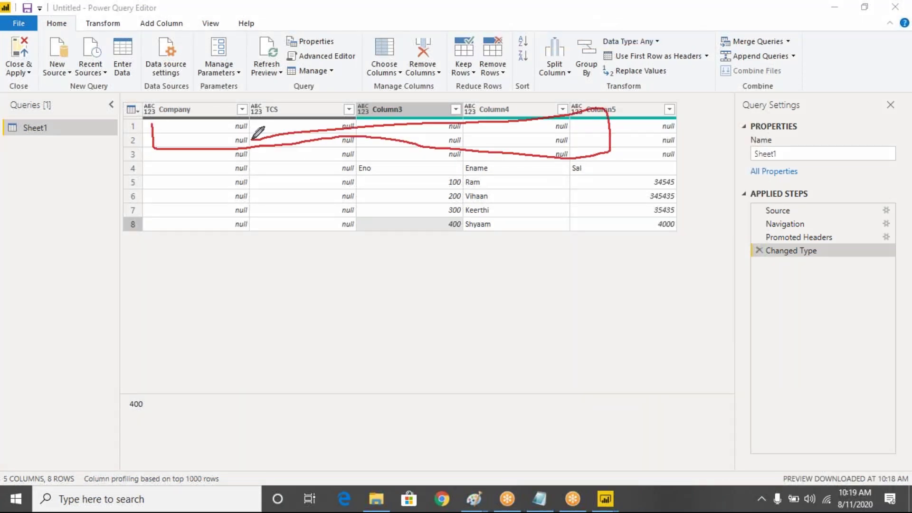
left_click(377, 506)
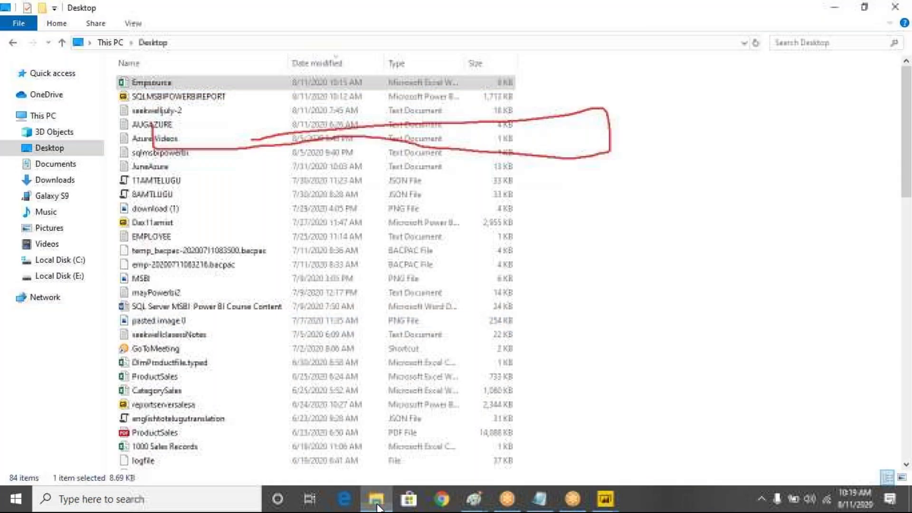
double_click(164, 82)
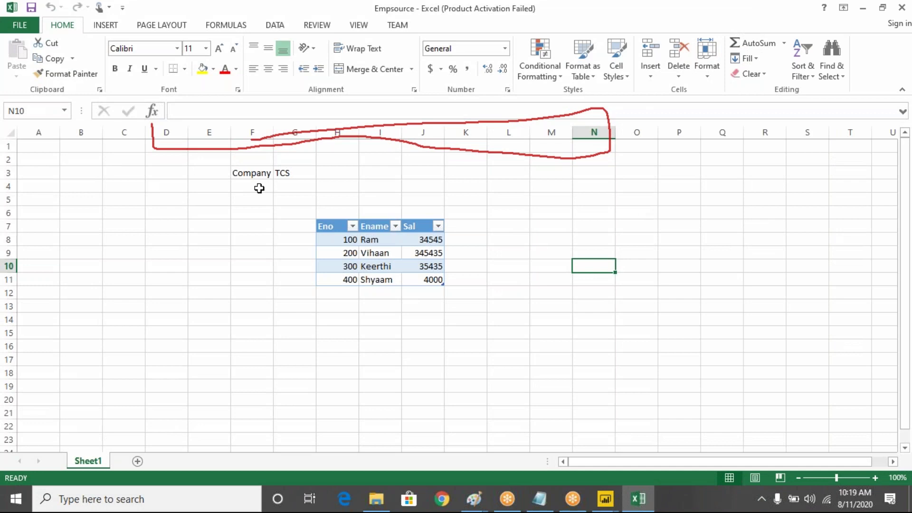
left_click_drag(259, 186, 420, 211)
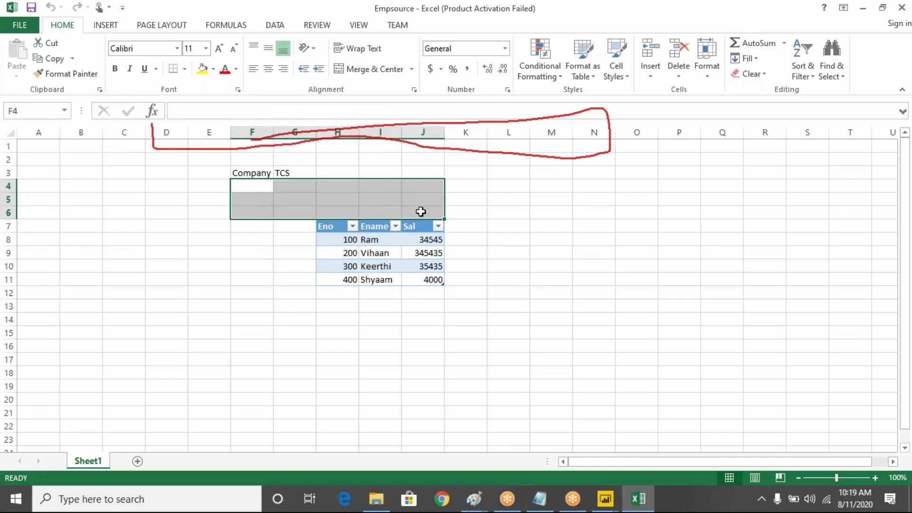
left_click(605, 499)
left_click(672, 433)
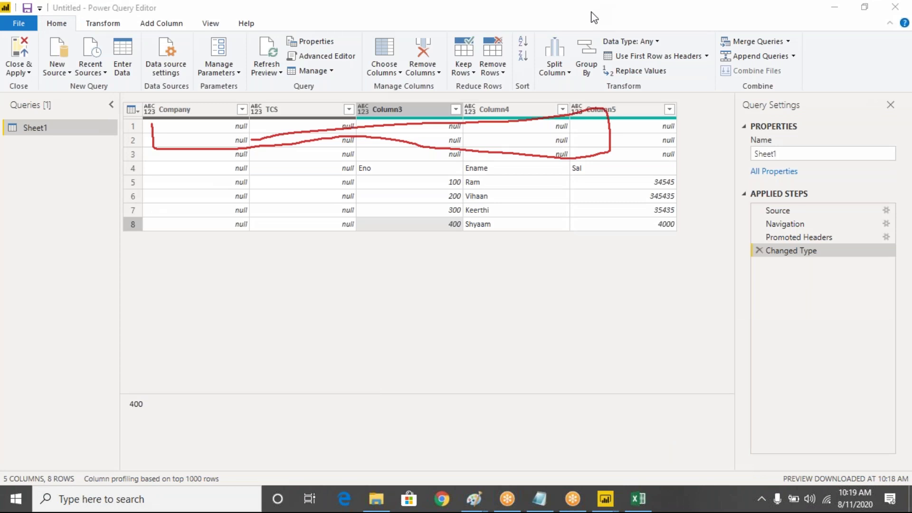
key("Escape")
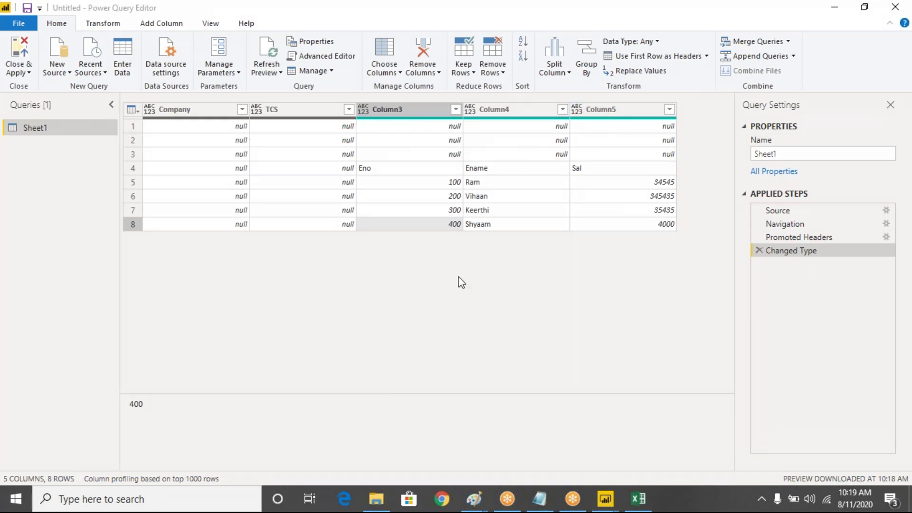
left_click(459, 280)
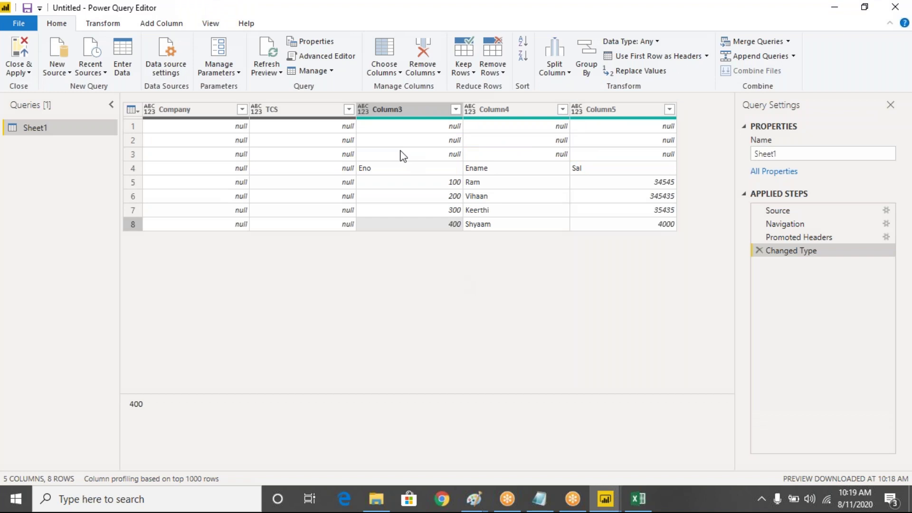
- Remove the Company and TCS columns together from the Sheet1 query
left_click(196, 108)
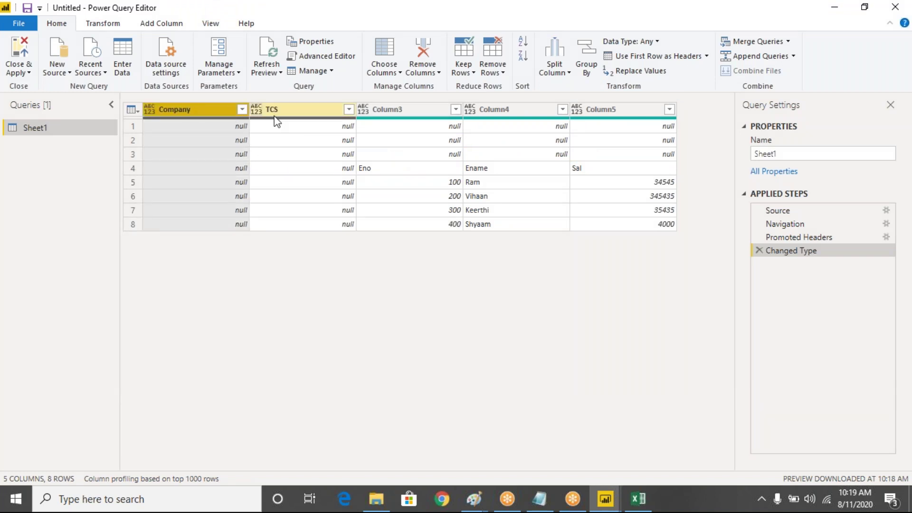
left_click(283, 116)
left_click(195, 108)
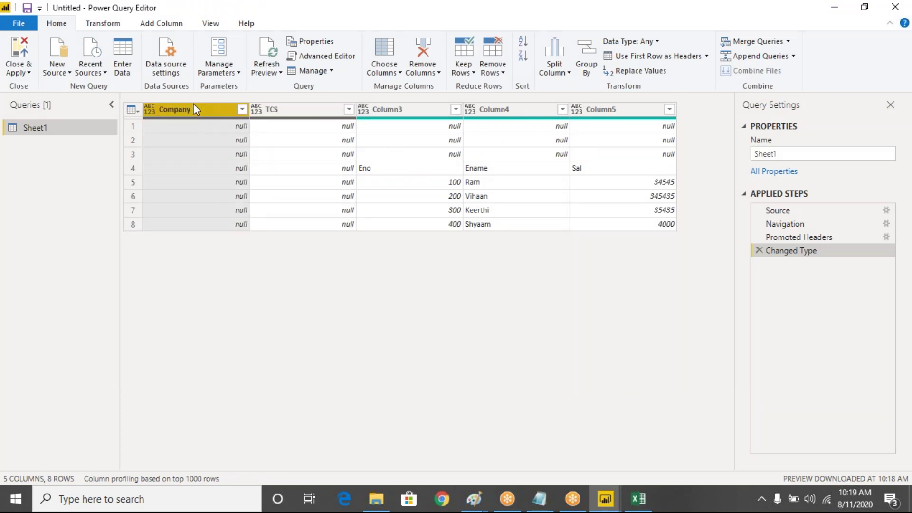
left_click(299, 114, "ctrl")
right_click(298, 114)
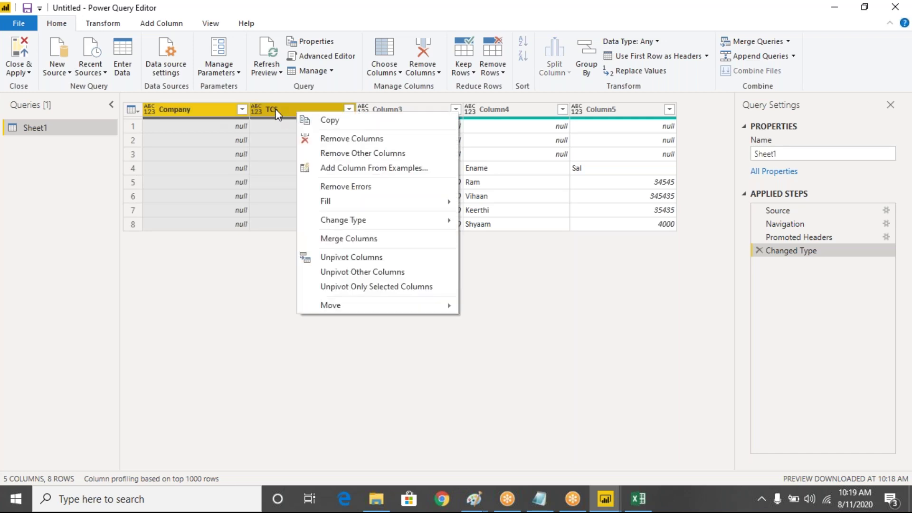
key("Escape")
left_click(274, 110)
left_click(218, 109, "ctrl")
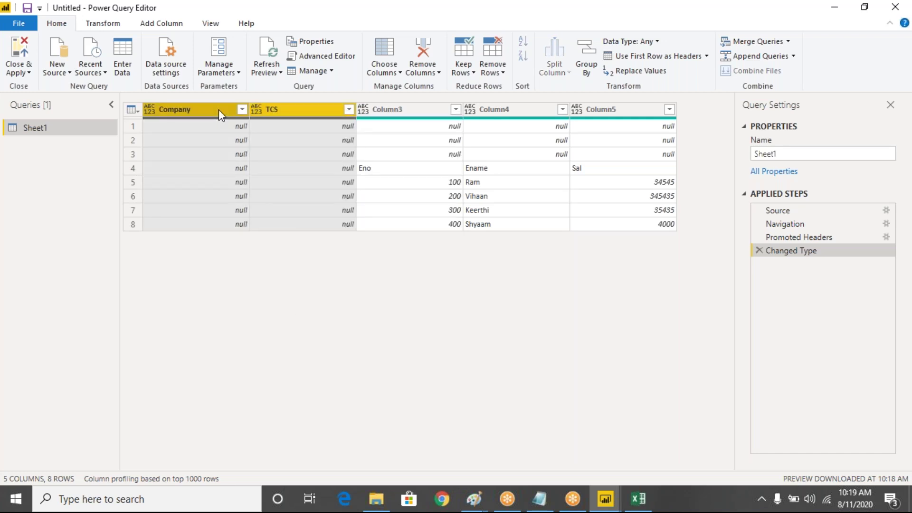
left_click(494, 71)
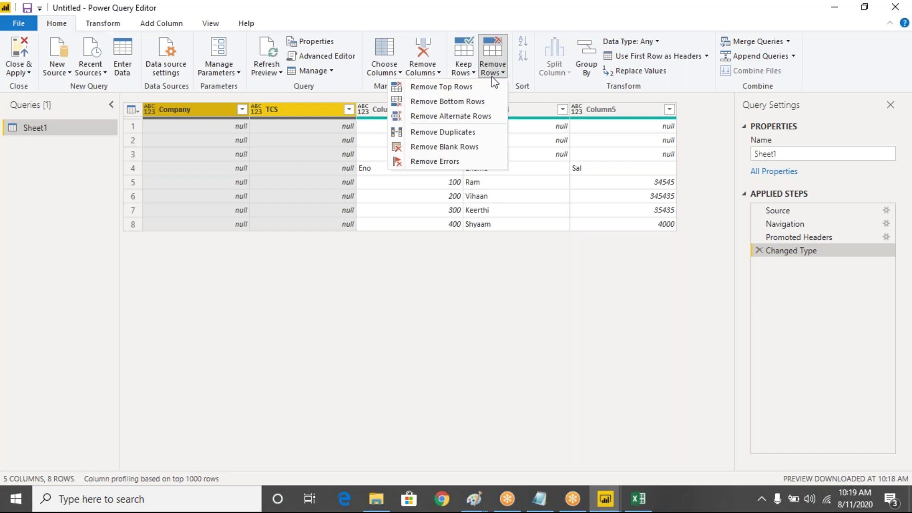
left_click(418, 75)
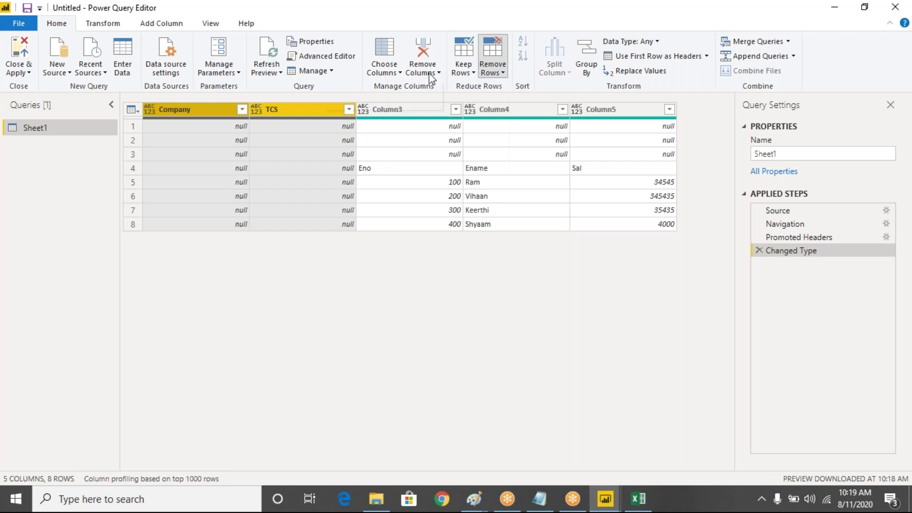
left_click(373, 87)
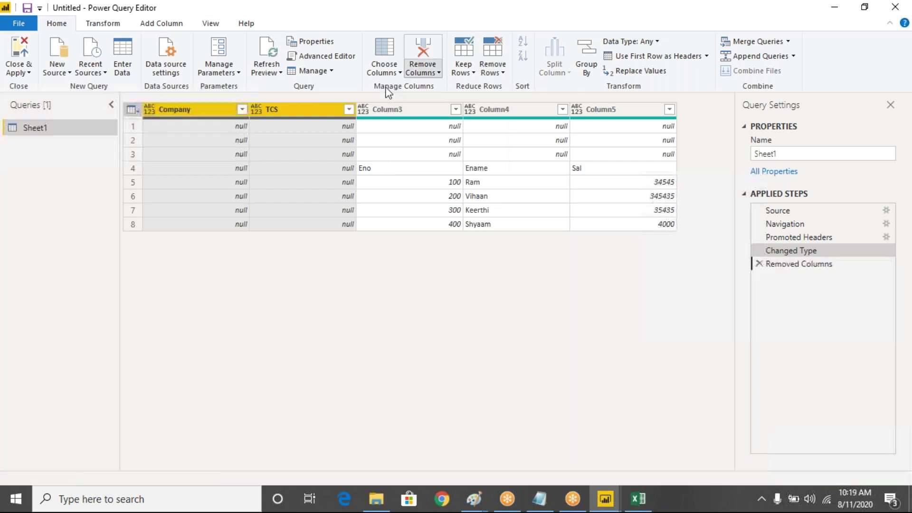
- Examine the null rows 1 to 3 above the row holding Eno, Ename and Sal
left_click(212, 165)
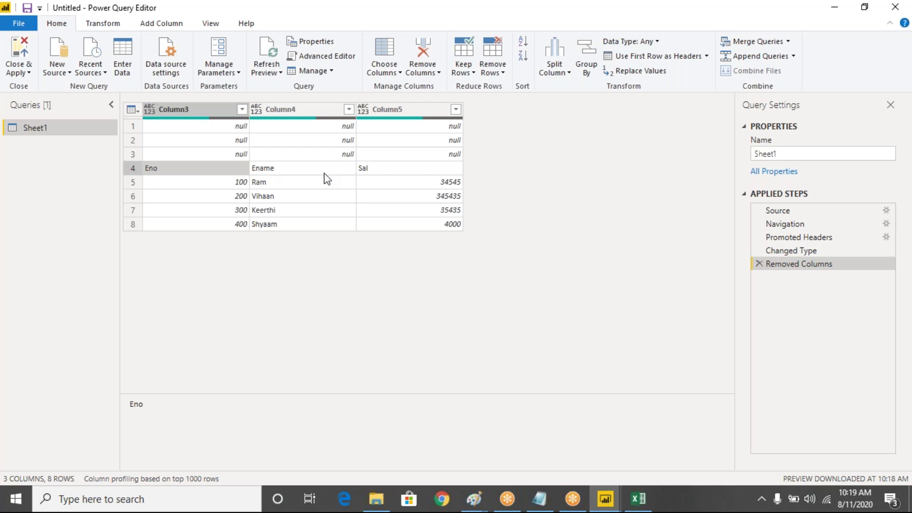
left_click(221, 132)
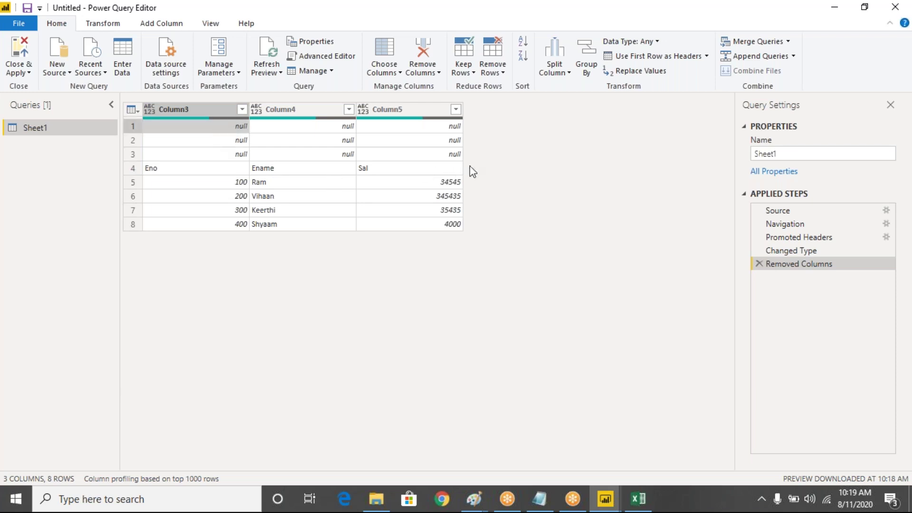
left_click(447, 156)
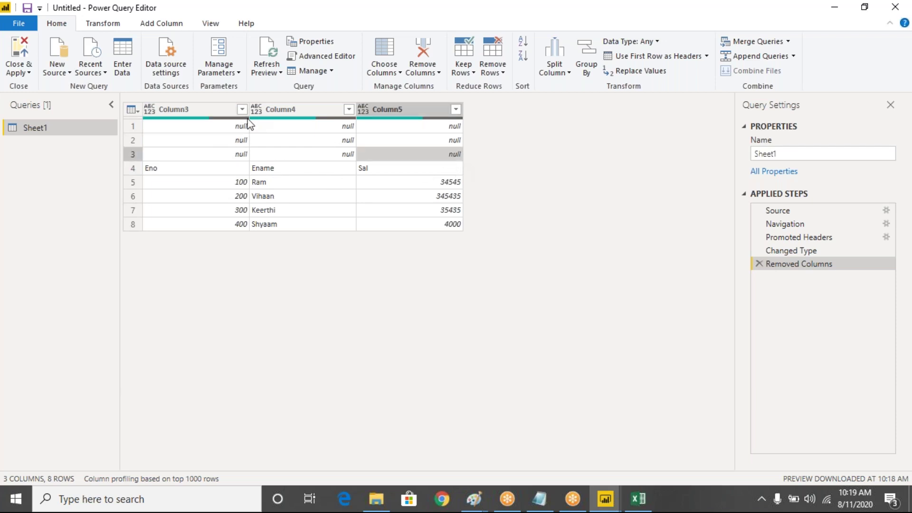
mouse_move(247, 123)
left_click(133, 128)
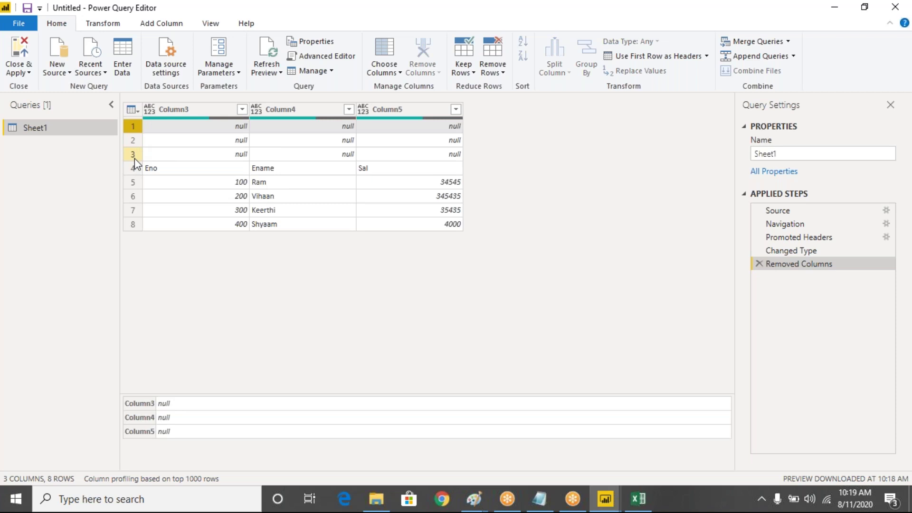
left_click(135, 158)
left_click(133, 131)
left_click(135, 141)
left_click(136, 155)
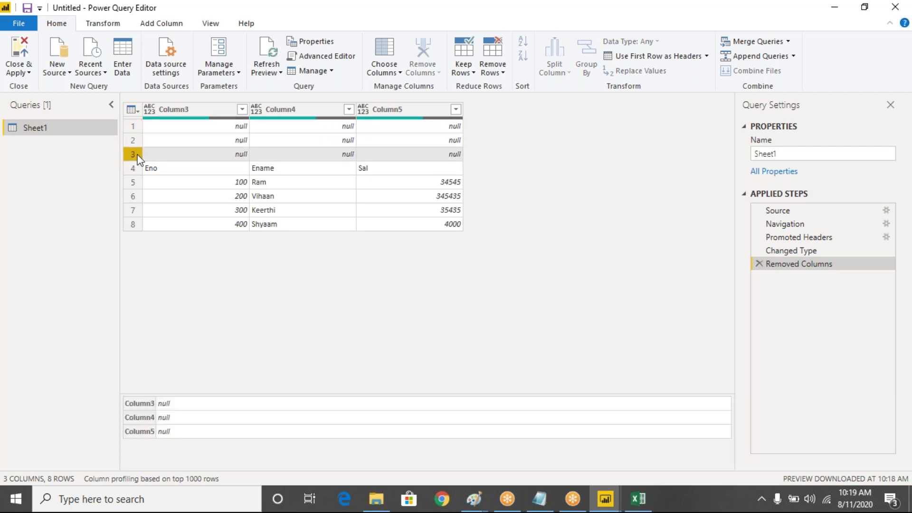
- Remove the top 3 rows from the Sheet1 query
left_click(487, 74)
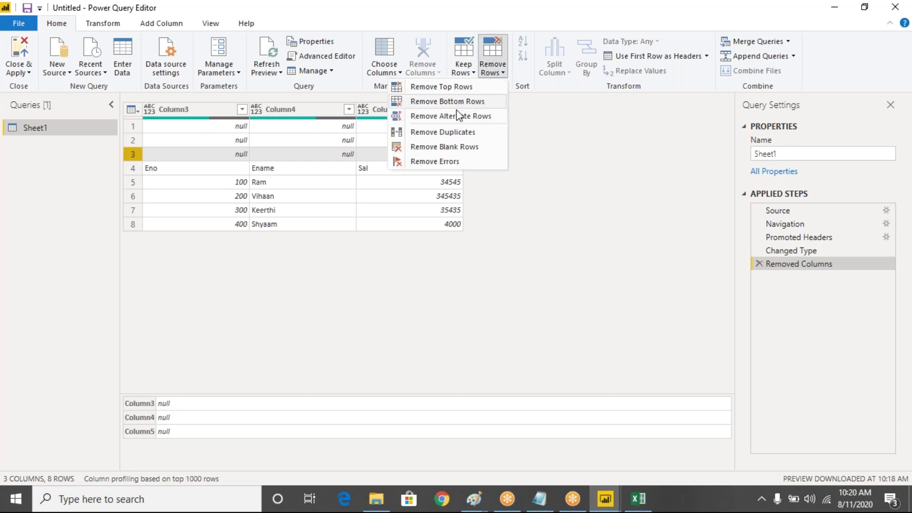
left_click(452, 88)
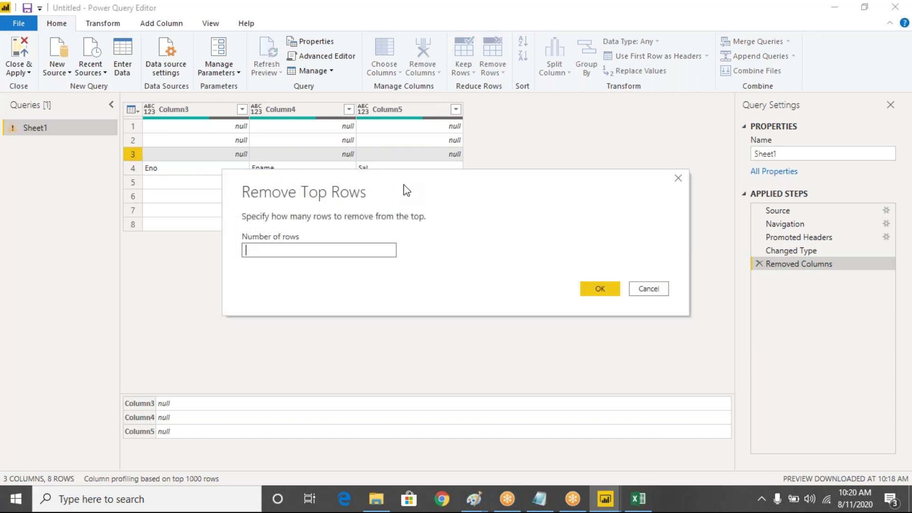
left_click_drag(403, 185, 448, 248)
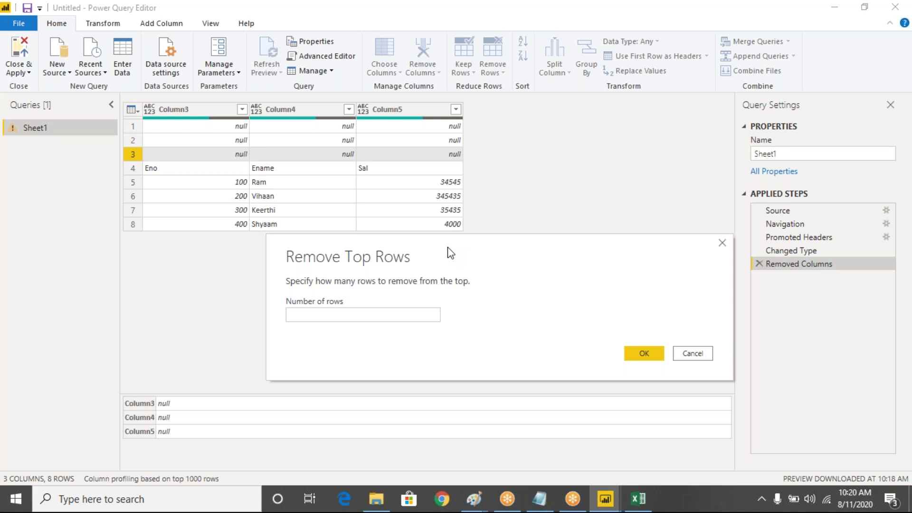
left_click(329, 319)
type("3")
left_click(644, 353)
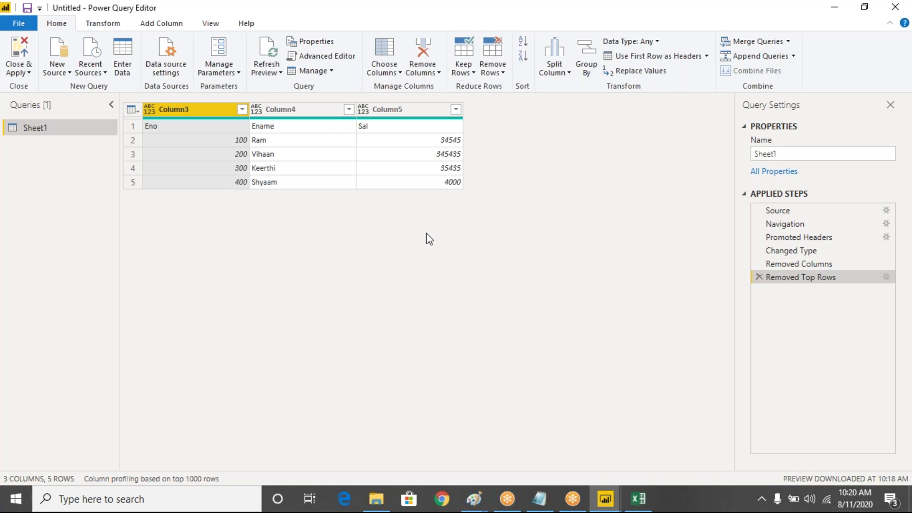
- Promote the first row, holding Eno, Ename and Sal, to column headers in the Sheet1 query
left_click(132, 128)
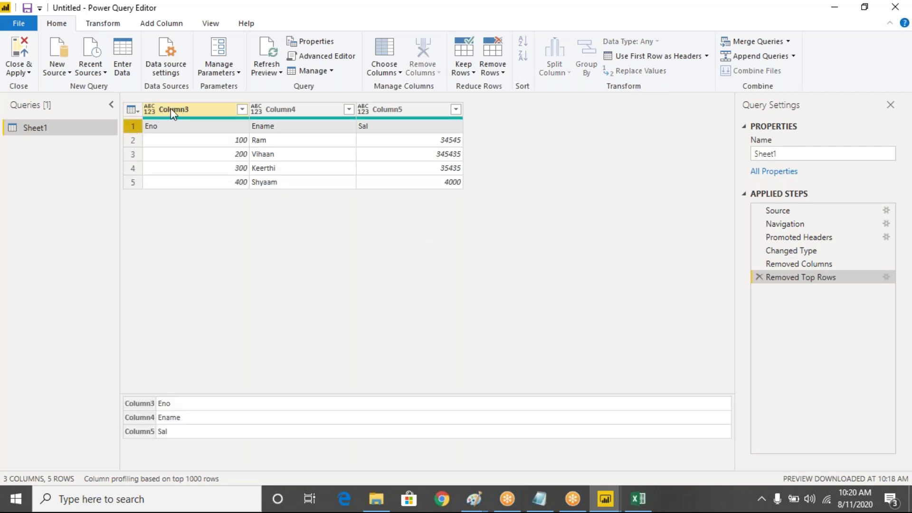
left_click(707, 56)
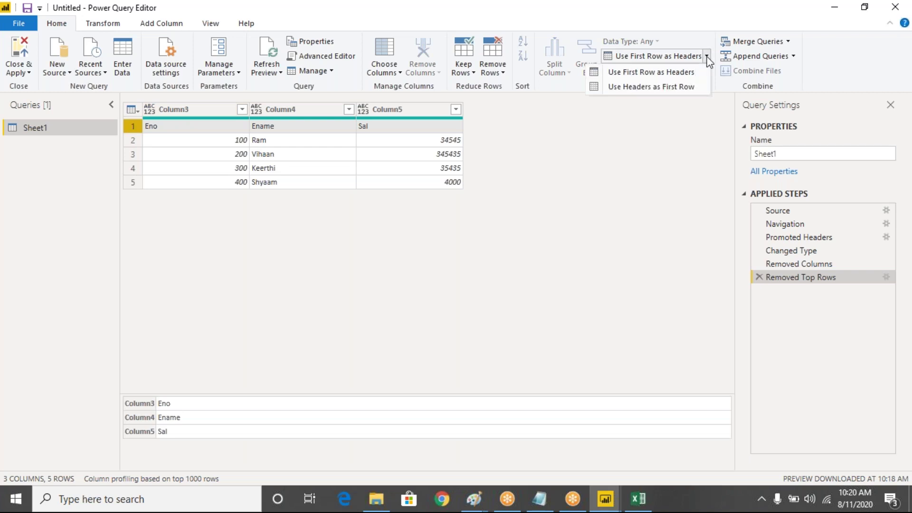
left_click(640, 74)
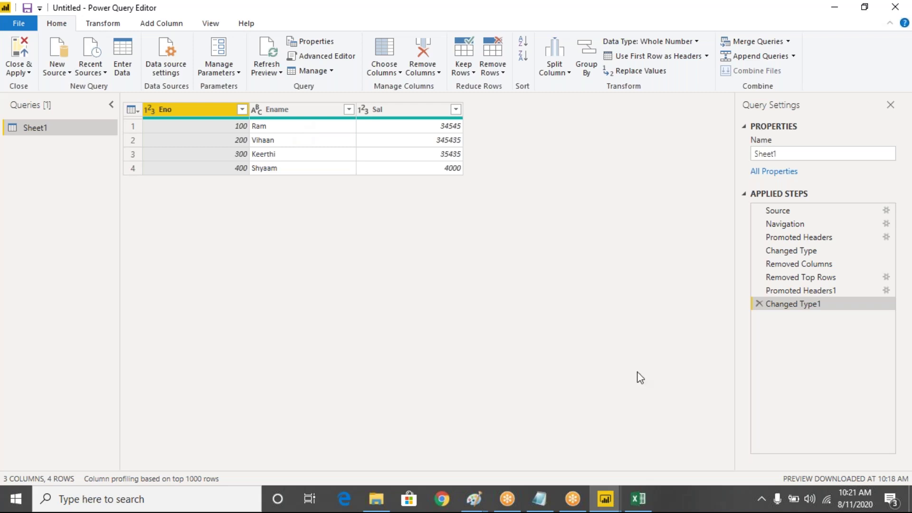
- Switch to the Empsource workbook in Excel, dismiss the activation wizard, and examine the blank cells in rows 4 to 6 below Company and TCS
left_click(643, 500)
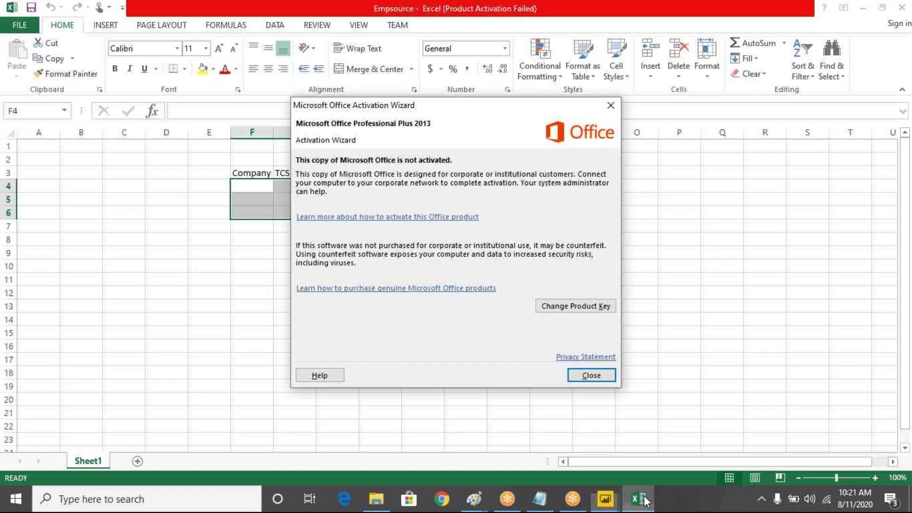
left_click(591, 375)
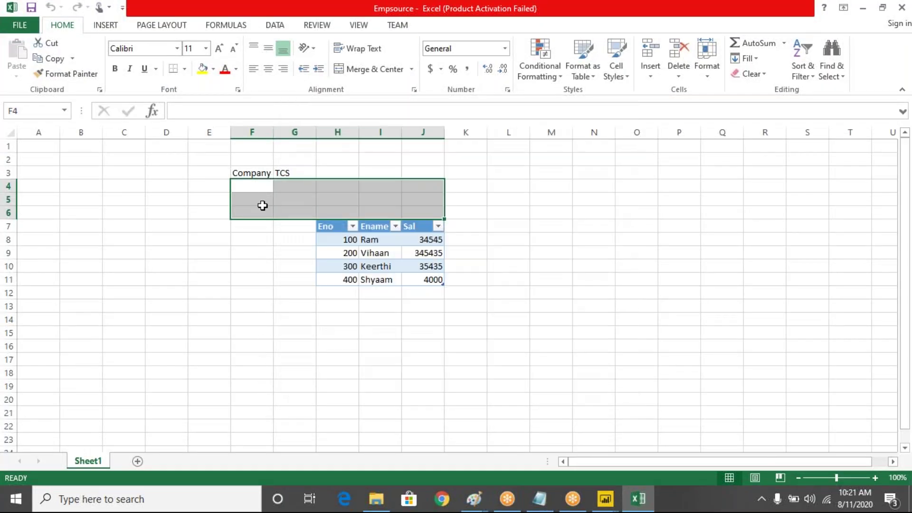
left_click(261, 200)
left_click(256, 172)
left_click_drag(256, 172, 296, 211)
left_click(293, 186)
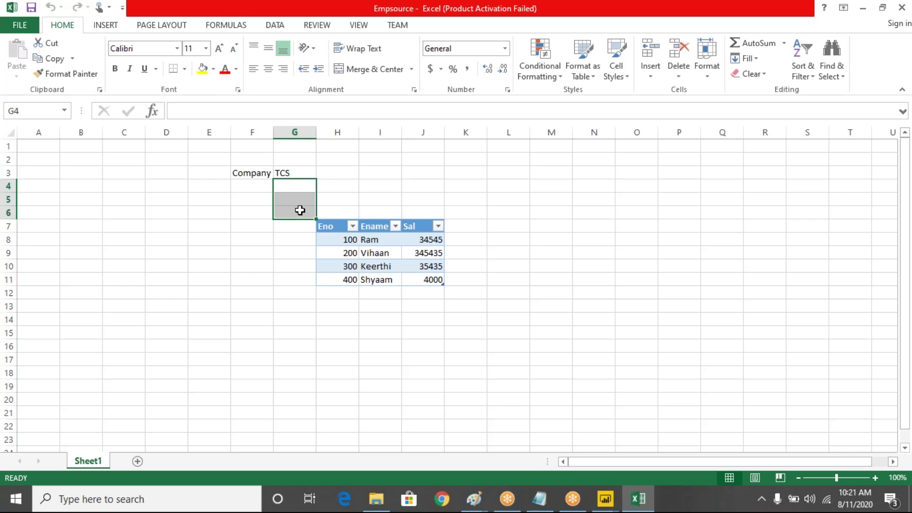
left_click(300, 210)
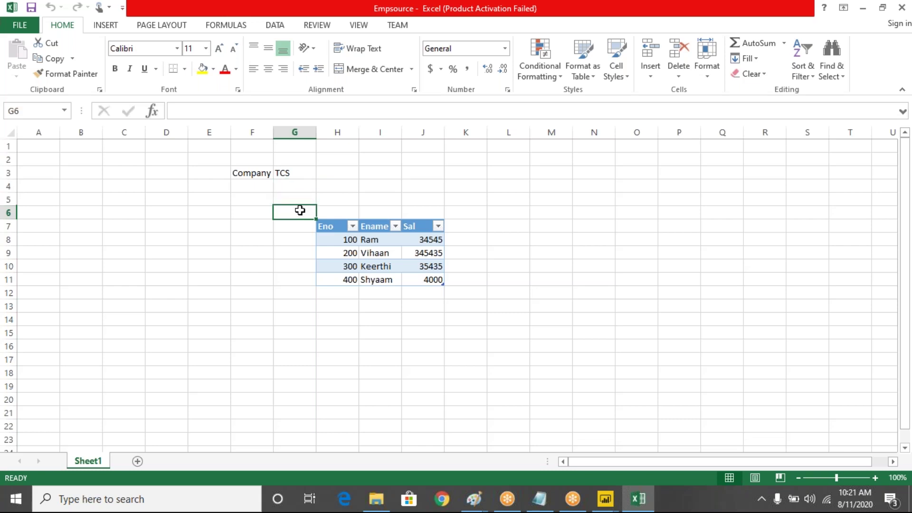
- Move the Company and TCS cells from F3:G3 up to F2:G2, and select the blank cells G3:G6 beneath them
left_click(240, 172)
left_click_drag(273, 171, 291, 172)
key("ctrl+c")
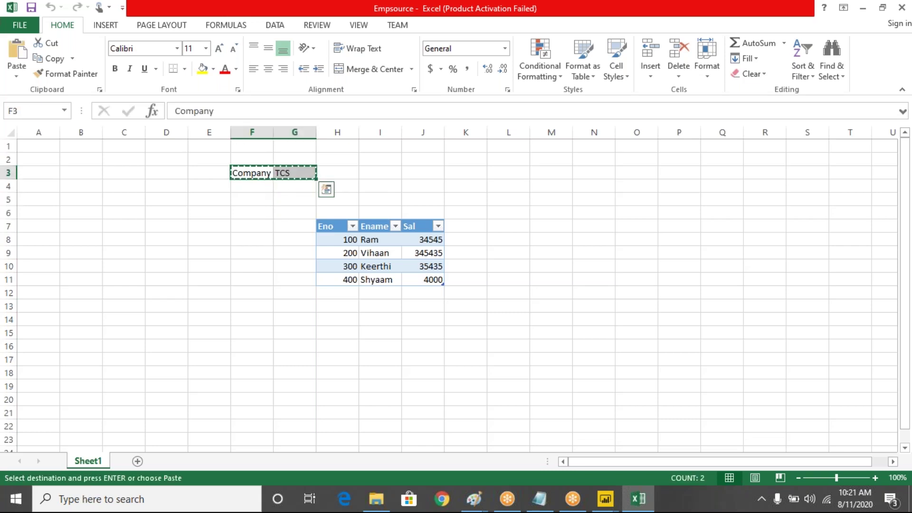
left_click(249, 149)
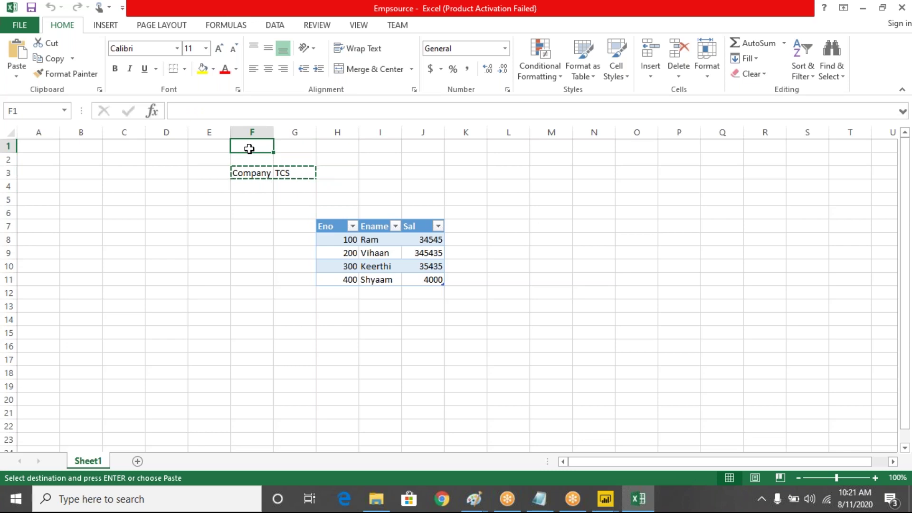
key("Down")
key("ctrl+v")
left_click_drag(291, 177, 298, 210)
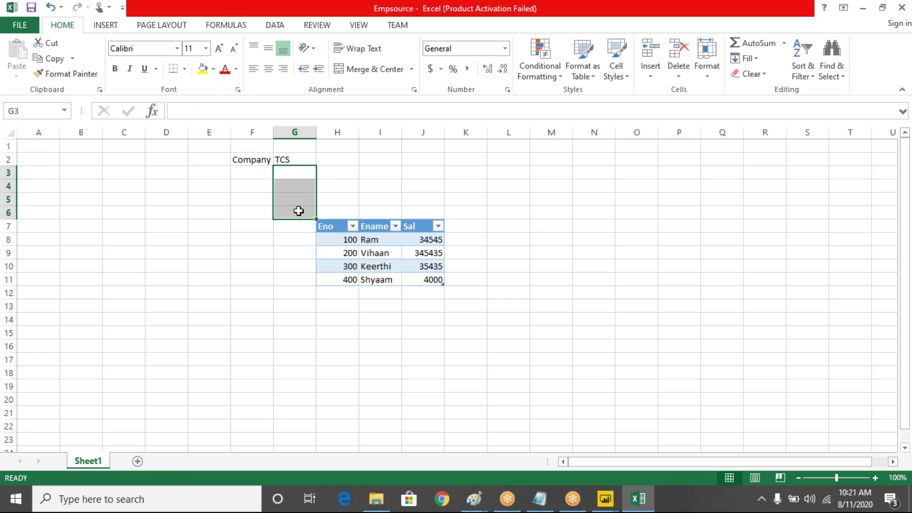
- Return to the Power Query Editor and review the query's results at the Promoted Headers1, Removed Top Rows and Removed Columns steps
left_click(605, 498)
left_click(625, 469)
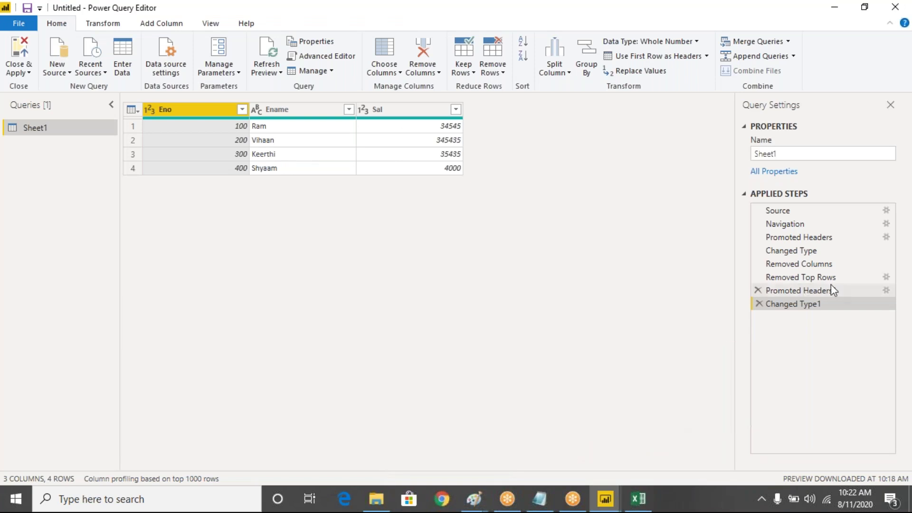
left_click(793, 289)
left_click(794, 280)
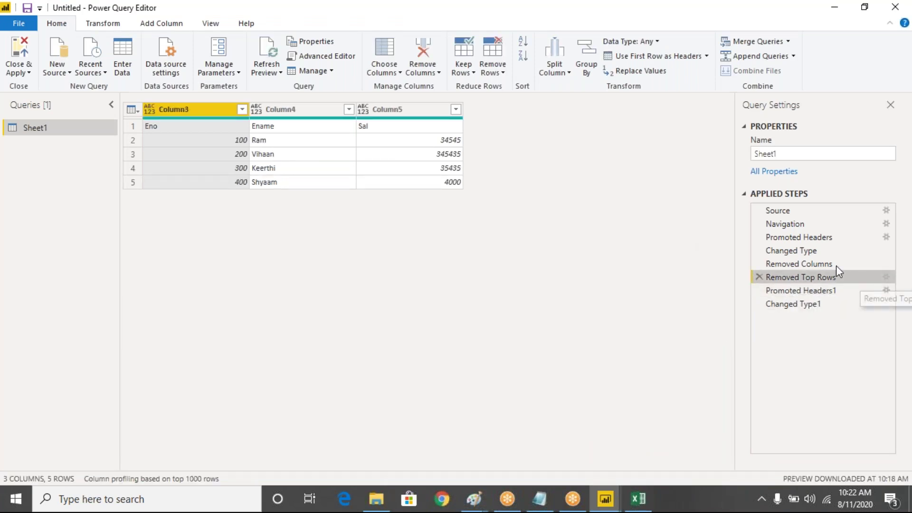
left_click(803, 264)
left_click(805, 276)
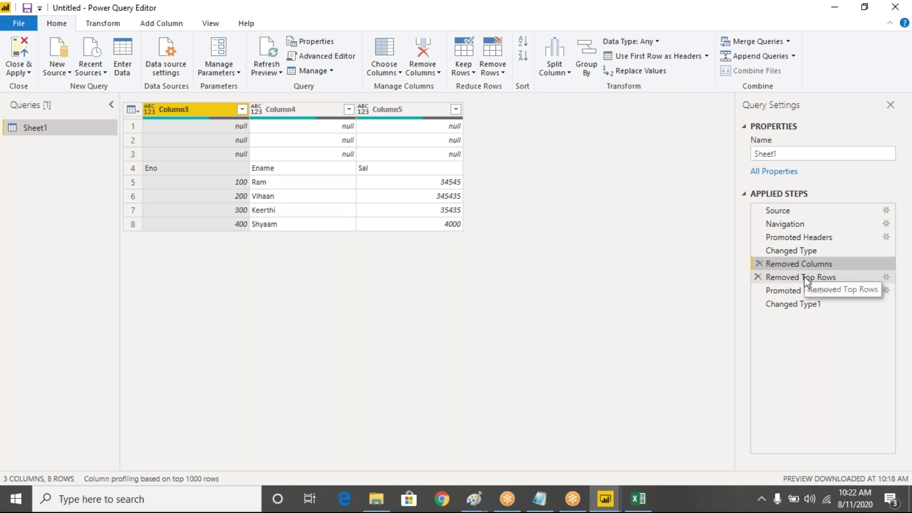
- Check the number of rows set in the Removed Top Rows step, leaving the setting unchanged
left_click(885, 277)
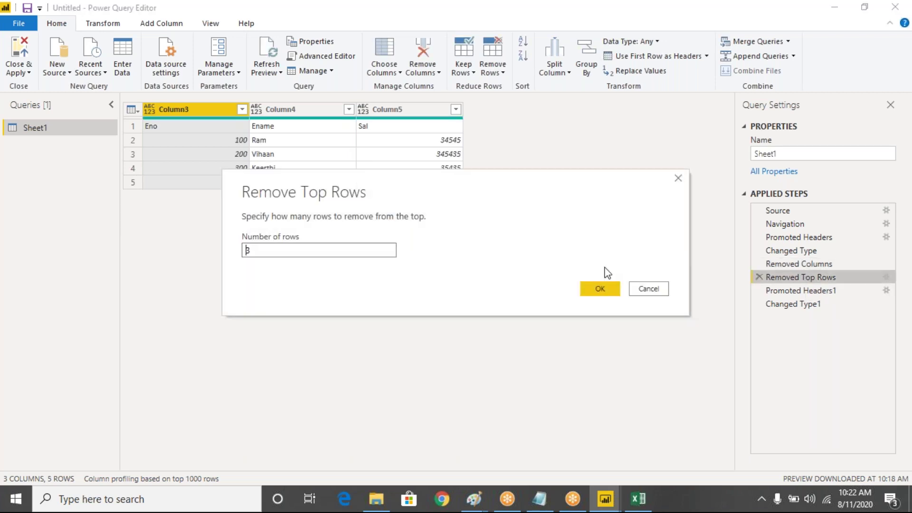
key("ctrl+a")
left_click(646, 290)
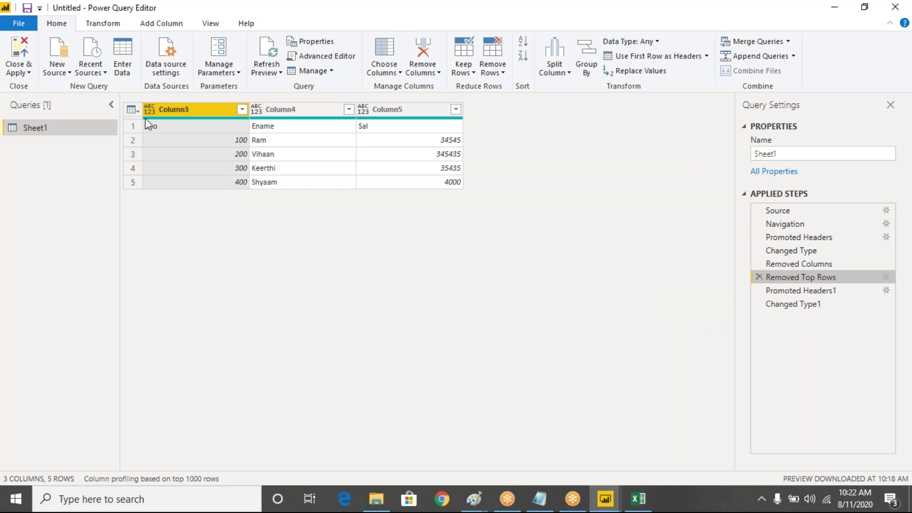
- Save and close the Empsource workbook, and refresh the Sheet1 preview in the Power Query Editor
left_click(278, 73)
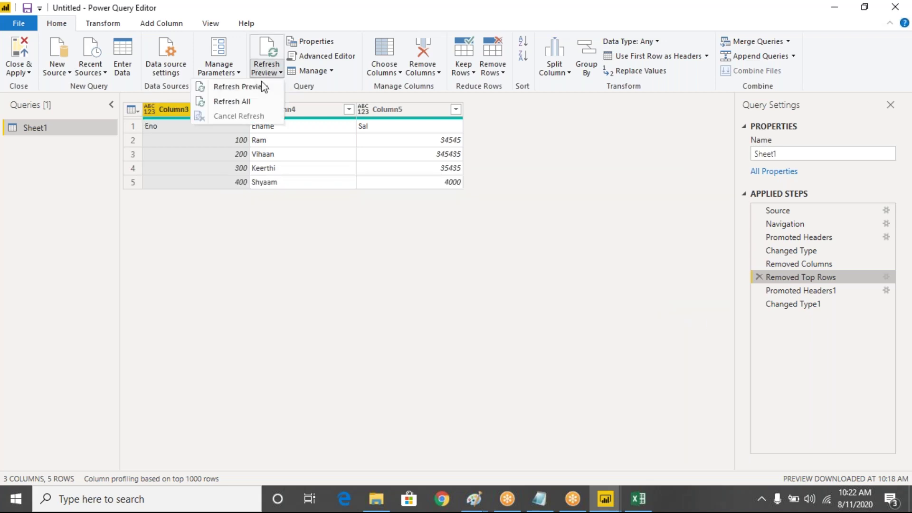
left_click(638, 498)
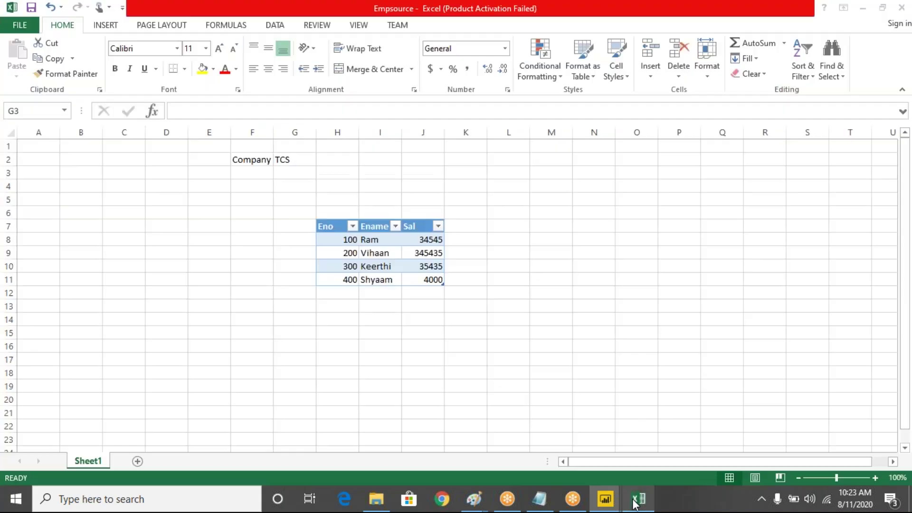
left_click(902, 8)
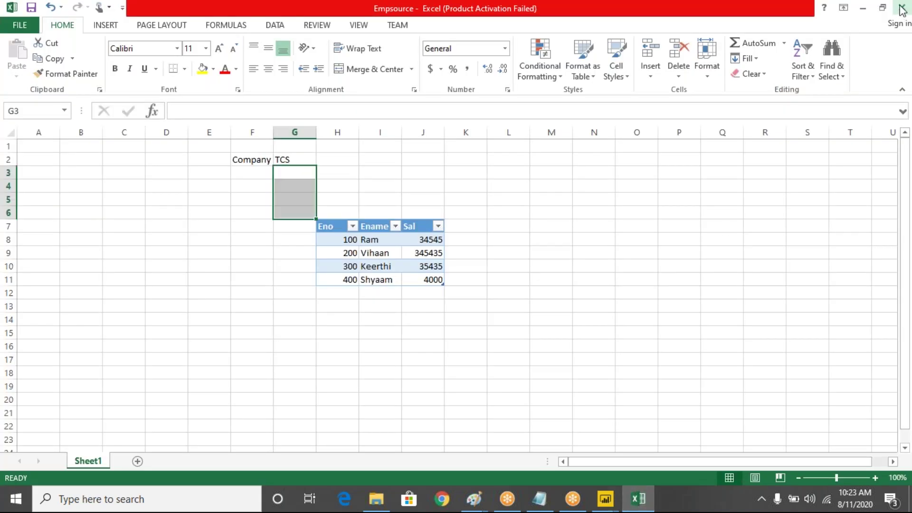
left_click(400, 263)
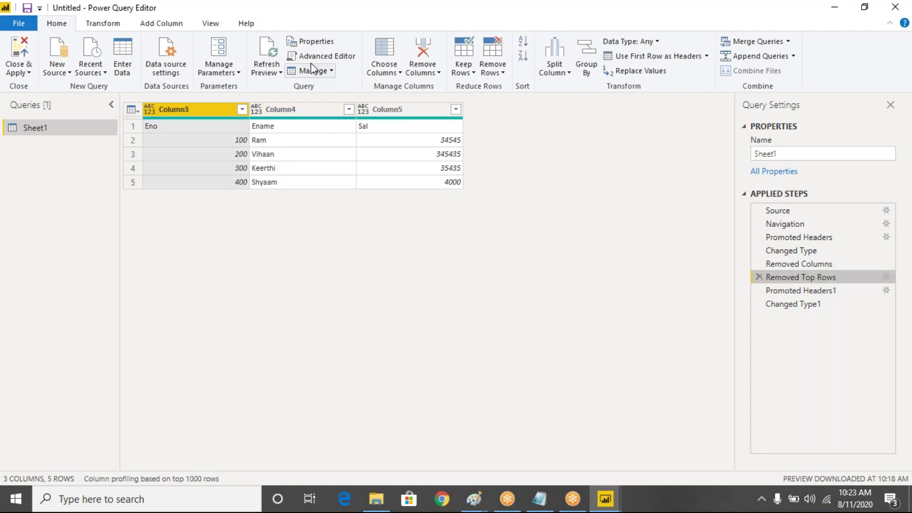
left_click(276, 73)
left_click(246, 87)
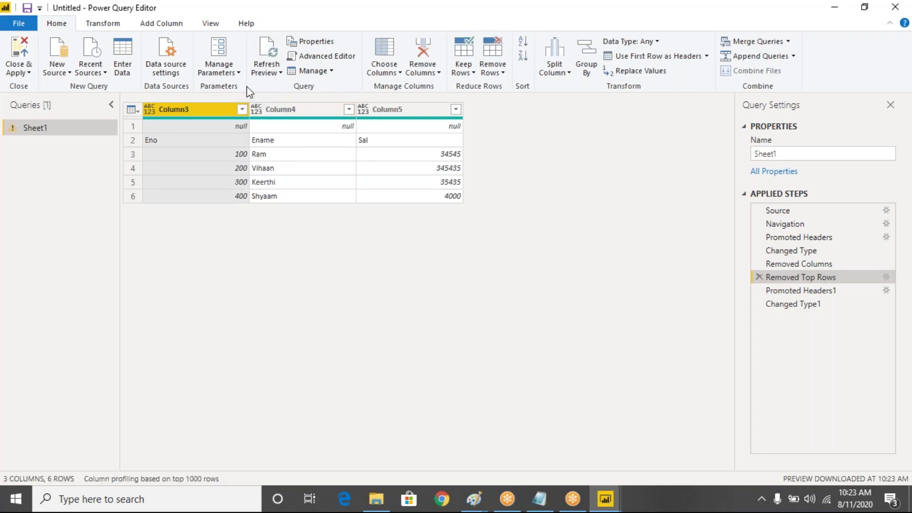
- Examine row 1 of the Removed Top Rows result and the error text at the Changed Type1 step
left_click(131, 132)
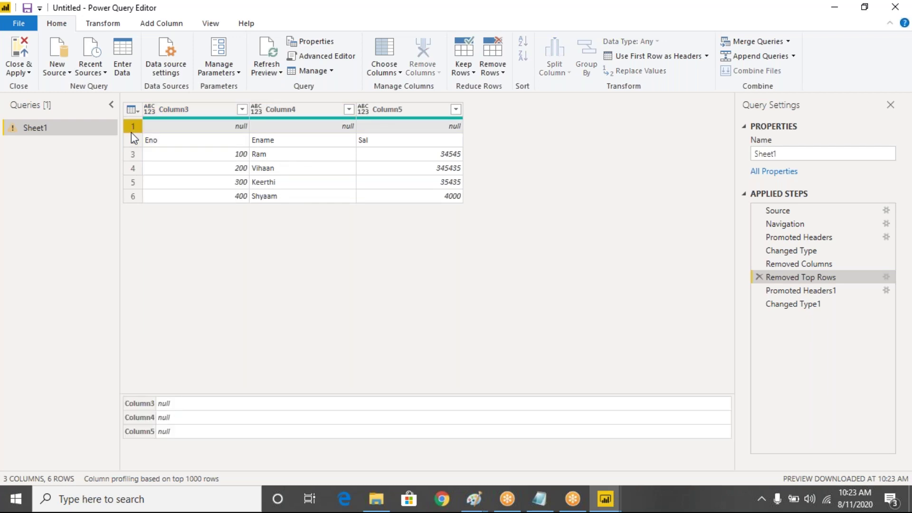
left_click(796, 308)
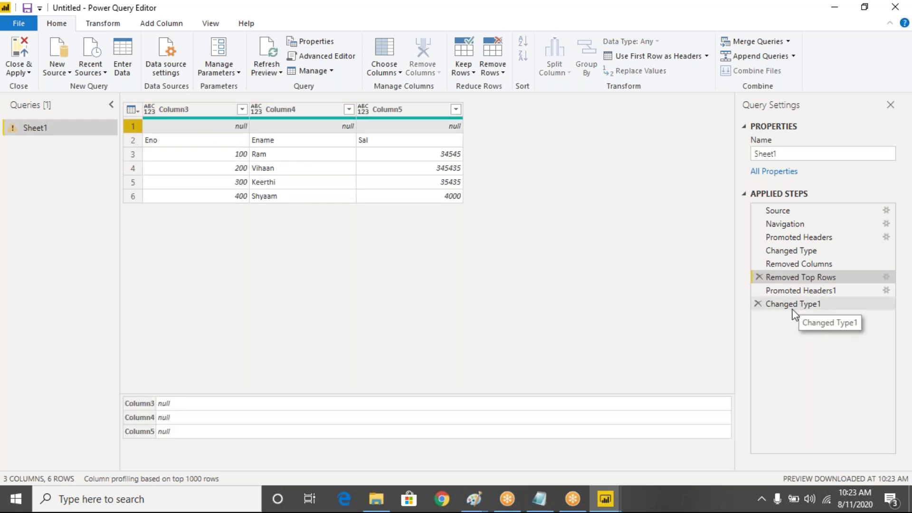
left_click_drag(176, 145, 144, 110)
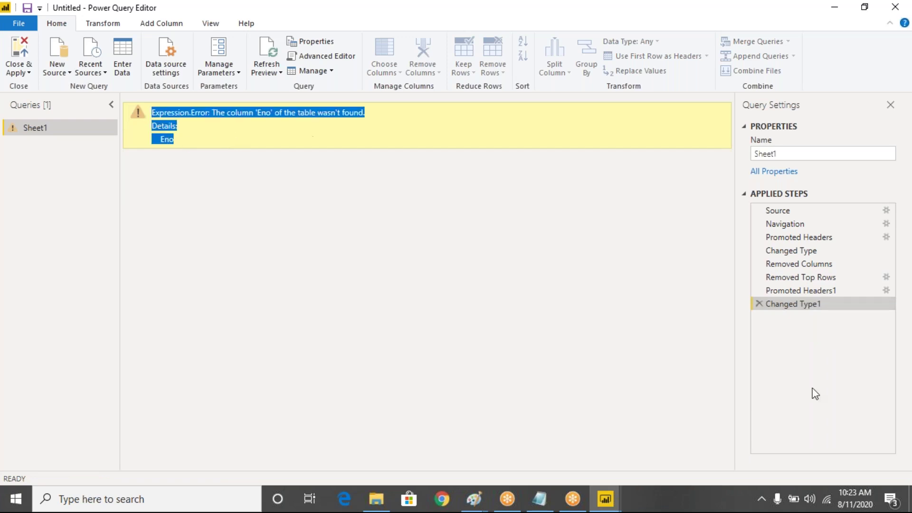
- Trace the refreshed data through the applied steps from Navigation to Removed Top Rows, and inspect row 1 of the Removed Top Rows result
left_click(788, 291)
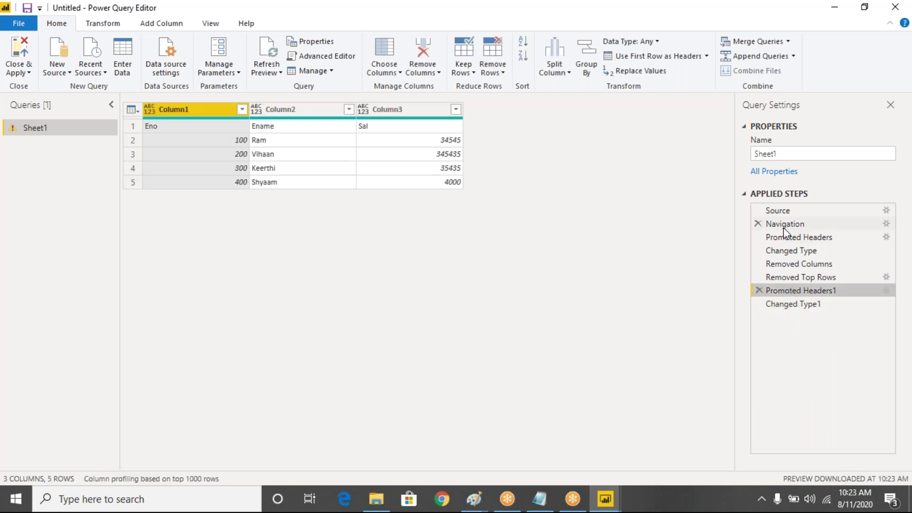
left_click(780, 211)
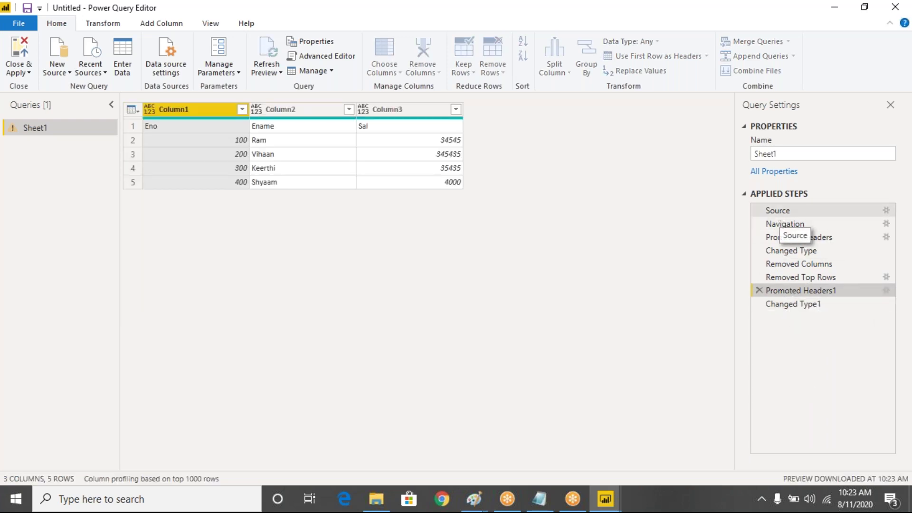
left_click(792, 219)
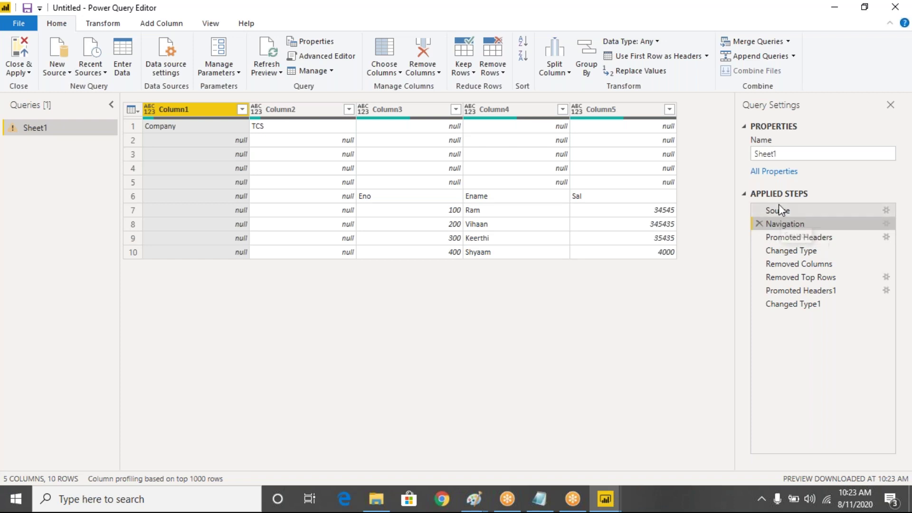
left_click(783, 238)
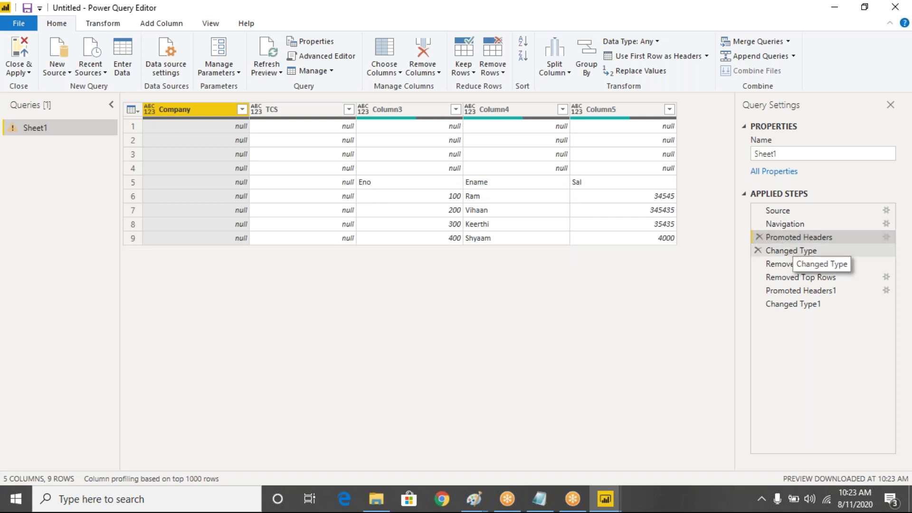
left_click(779, 252)
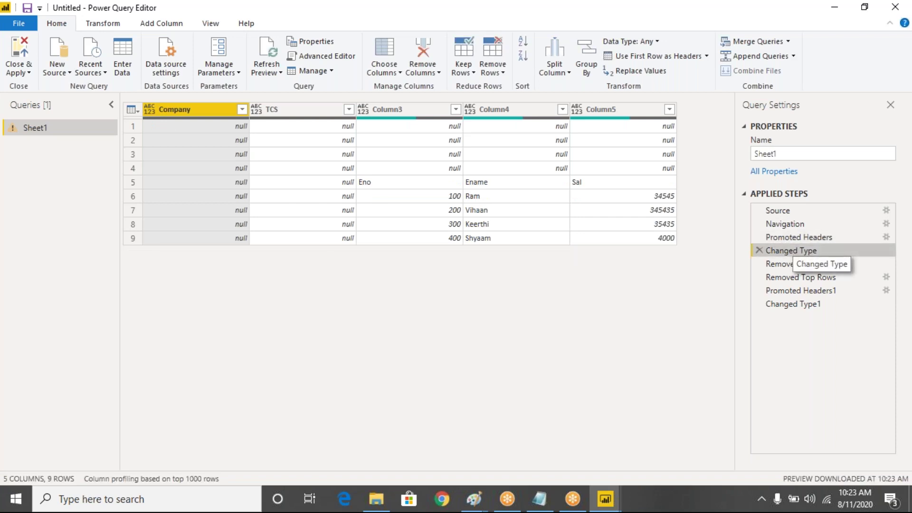
left_click(783, 264)
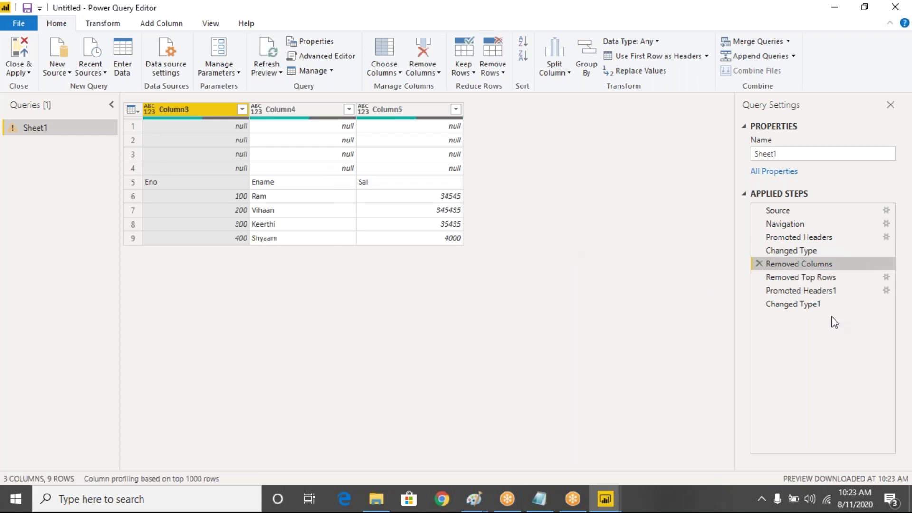
left_click(793, 279)
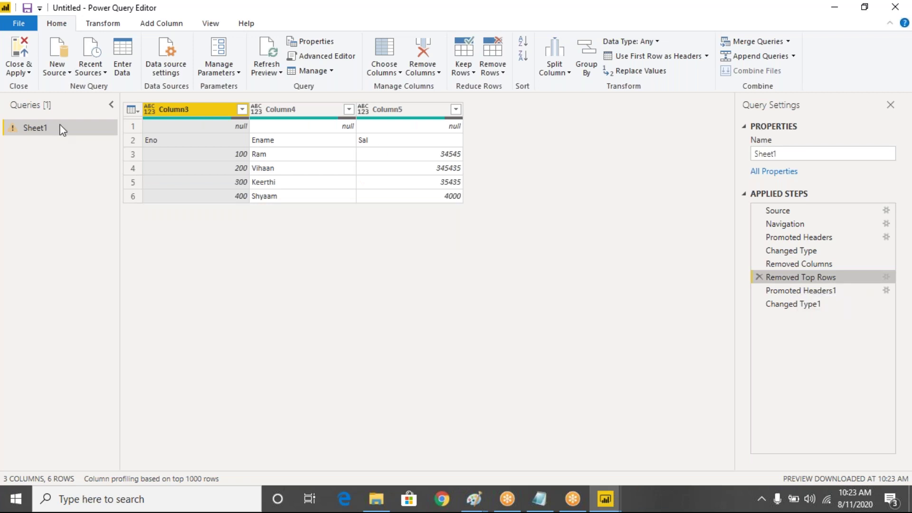
left_click(133, 126)
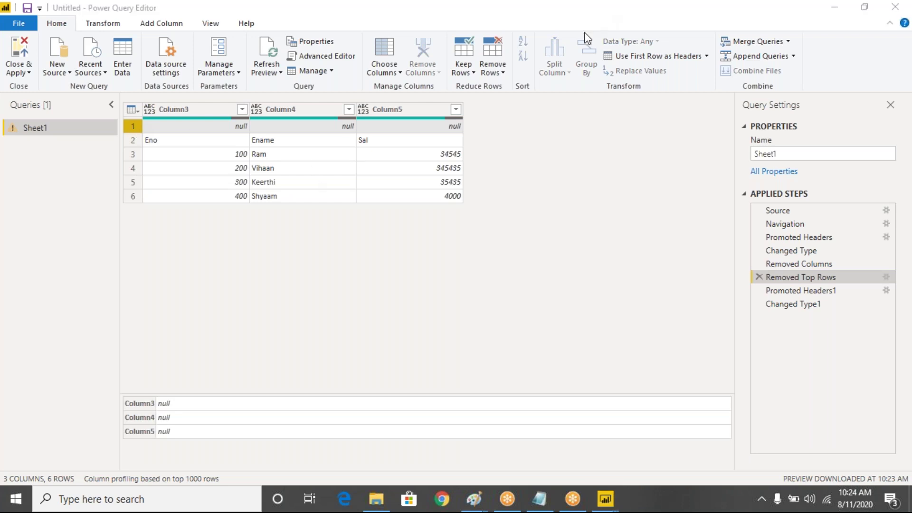
- Compare the table preview at the Removed Top Rows and Promoted Headers1 applied steps
mouse_move(142, 123)
left_mouse_down()
mouse_move(409, 133)
mouse_move(467, 125)
left_mouse_up()
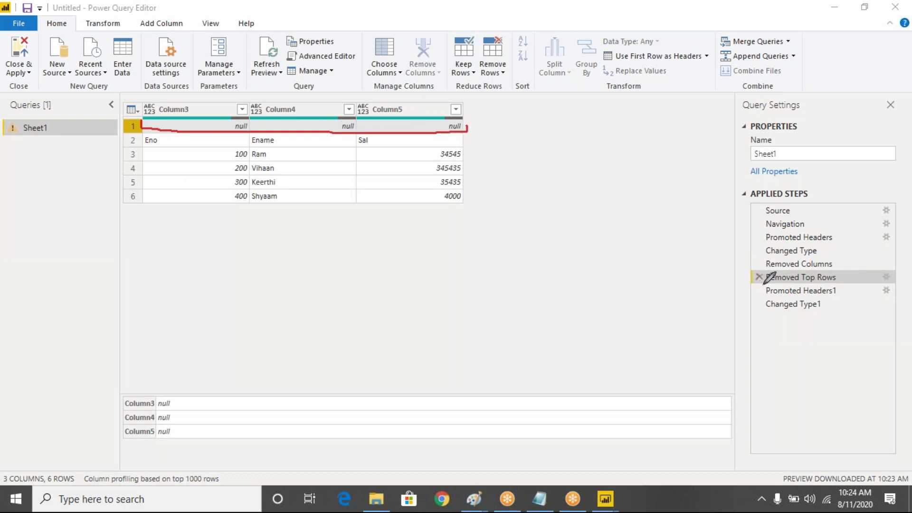
mouse_move(467, 127)
left_mouse_down()
mouse_move(692, 231)
mouse_move(739, 285)
mouse_move(762, 290)
left_mouse_up()
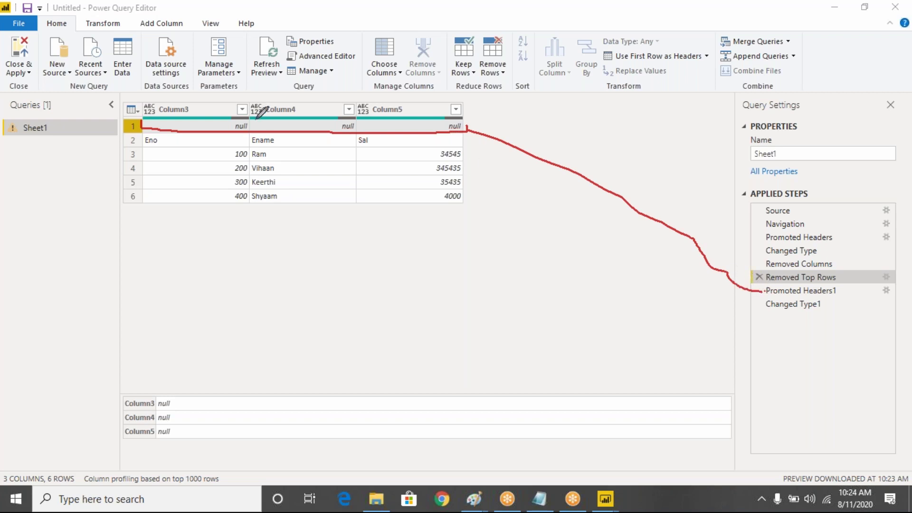
mouse_move(152, 94)
left_mouse_down()
mouse_move(151, 115)
mouse_move(426, 122)
mouse_move(371, 90)
mouse_move(145, 87)
mouse_move(155, 134)
left_mouse_up()
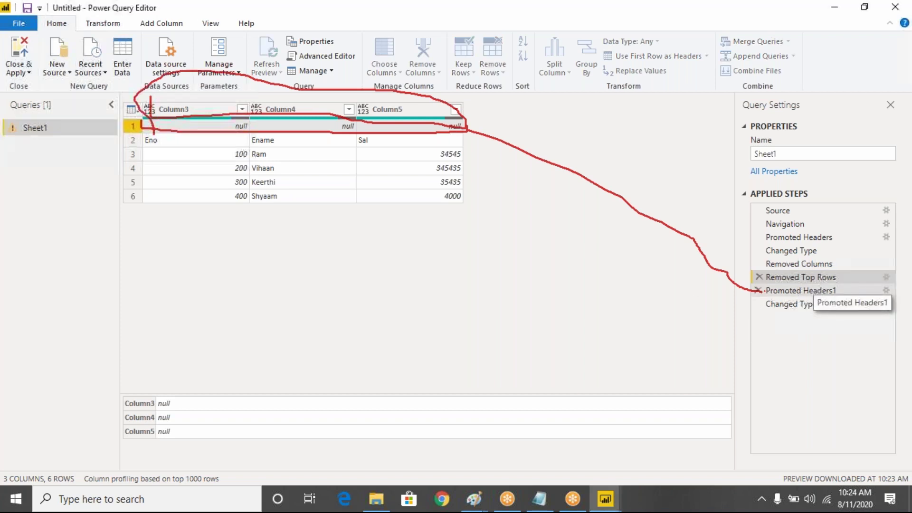
left_click(789, 290)
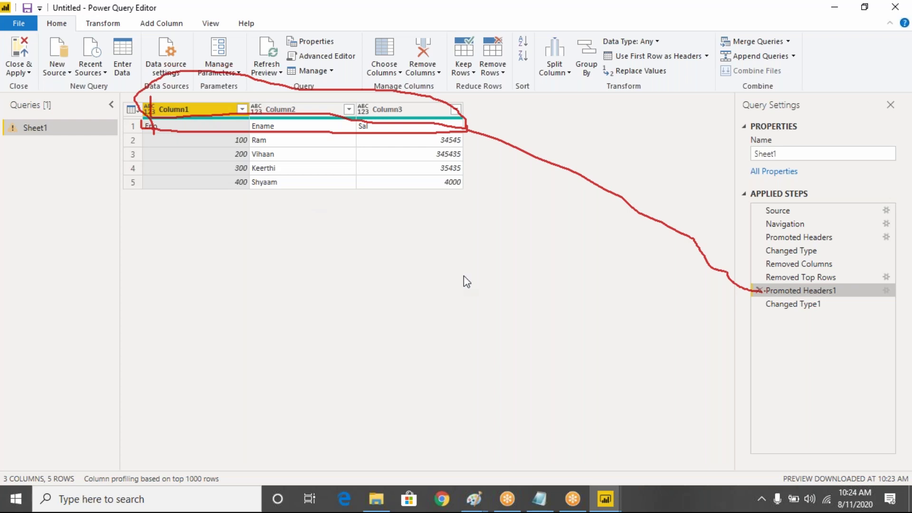
left_click(607, 7)
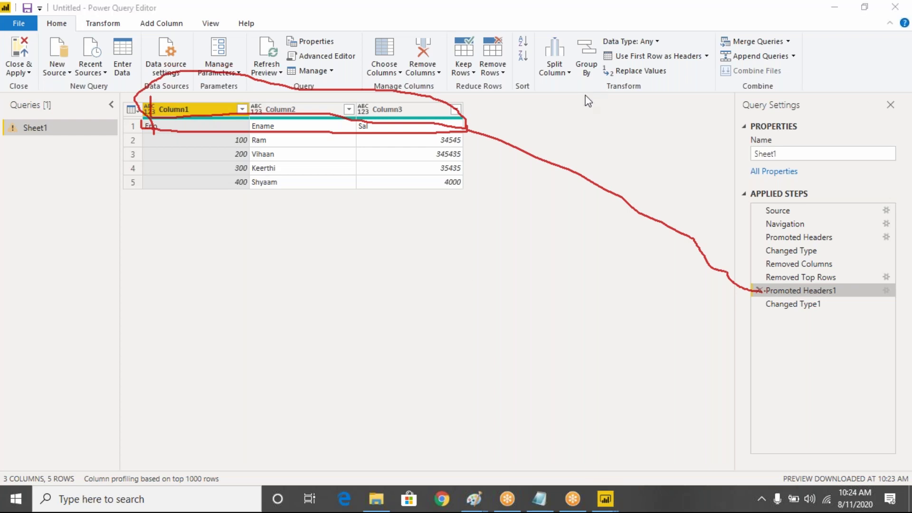
left_click(577, 95)
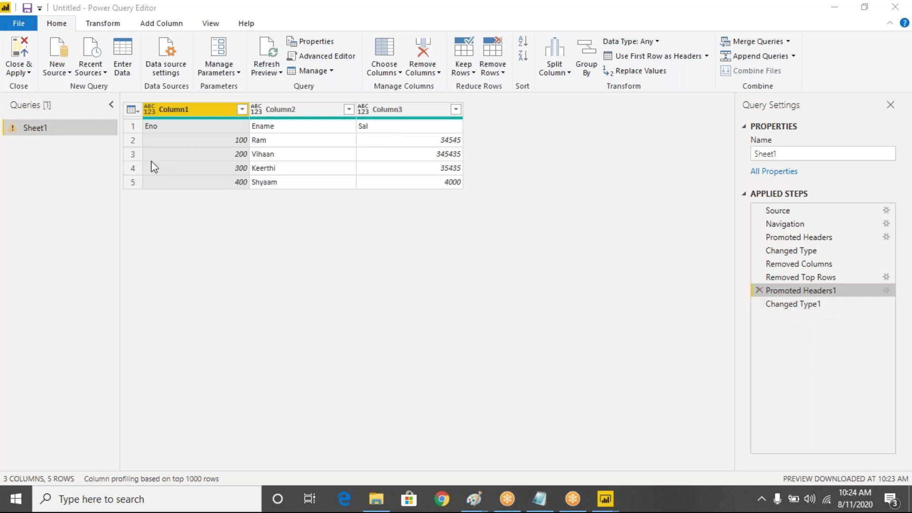
left_click(155, 131)
left_click(215, 151)
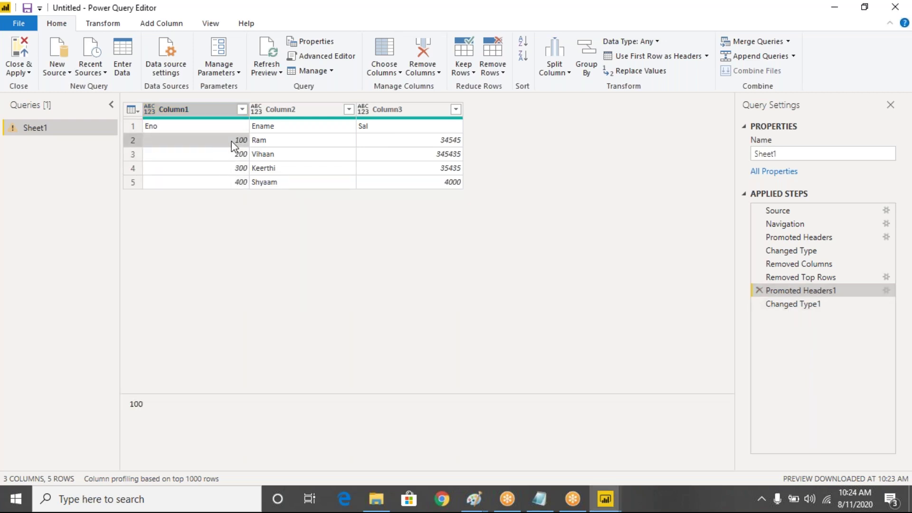
left_click(205, 127)
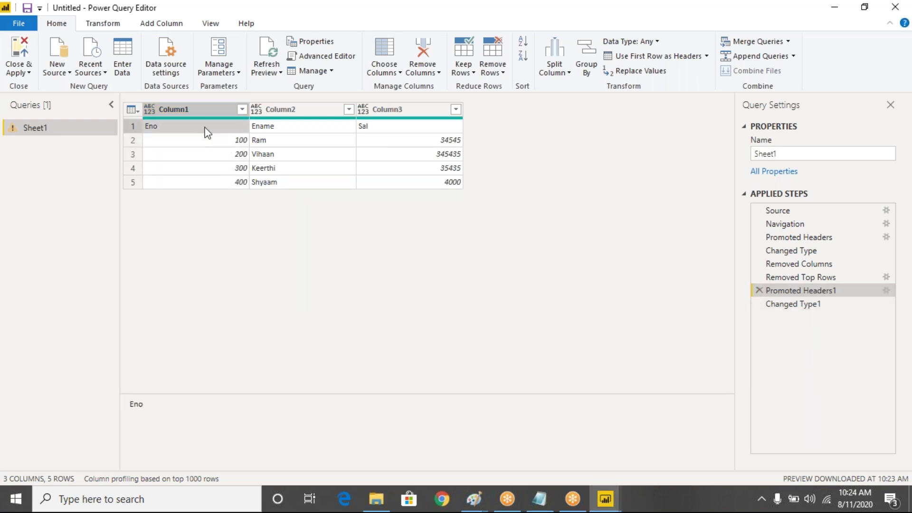
left_click(800, 278)
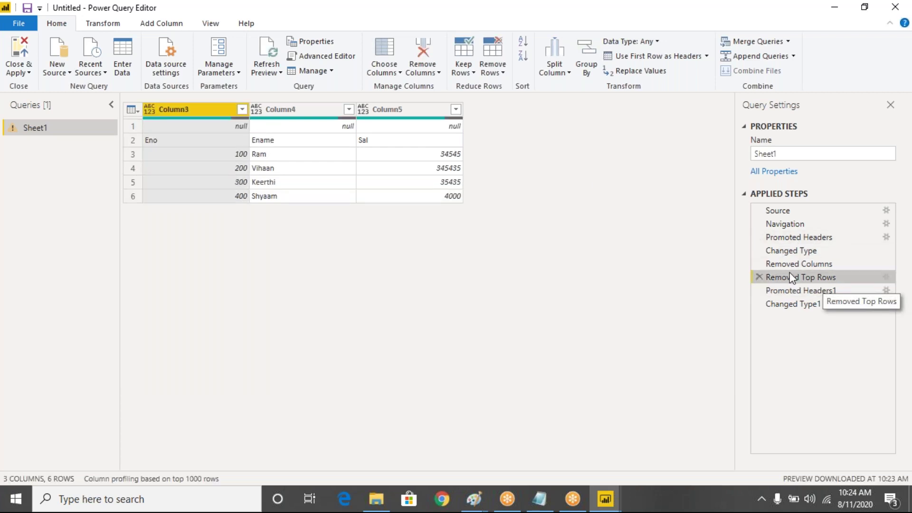
- Delete the applied steps Changed Type1, Promoted Headers1 and Removed Top Rows from the Sheet1 query
left_click(762, 304)
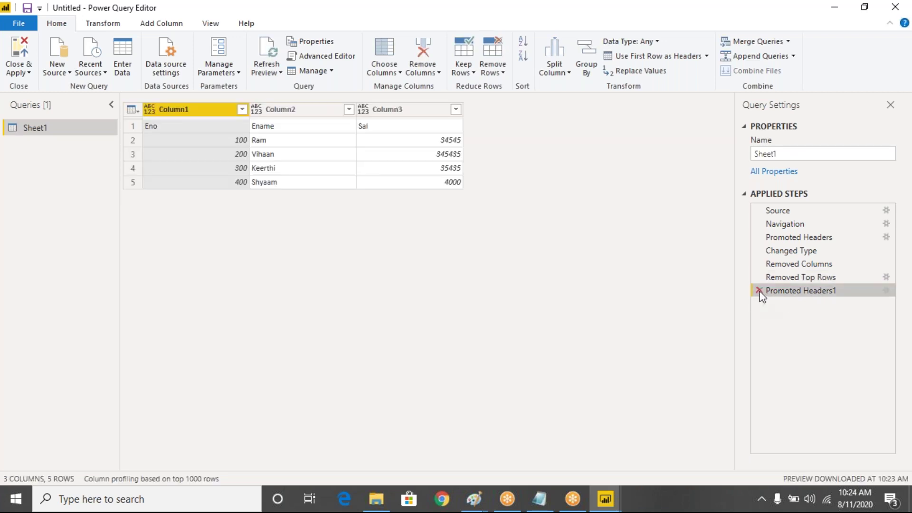
left_click(759, 291)
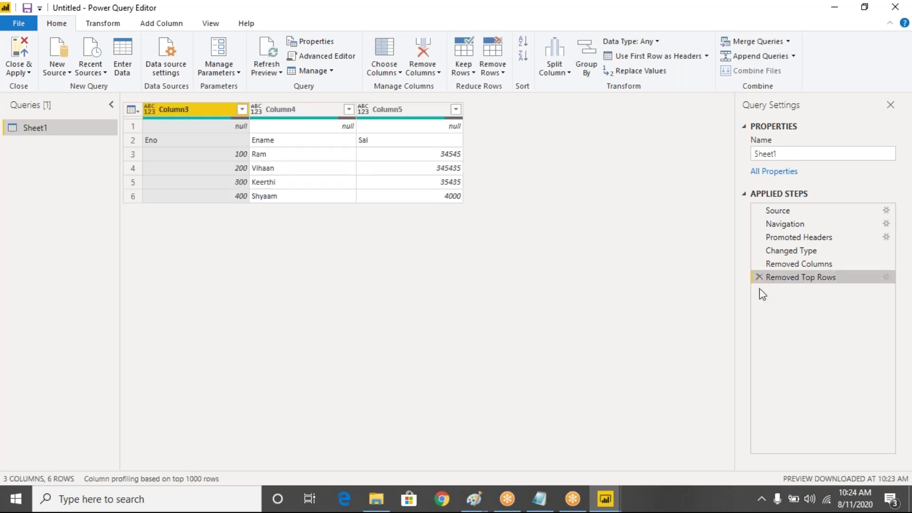
left_click(759, 277)
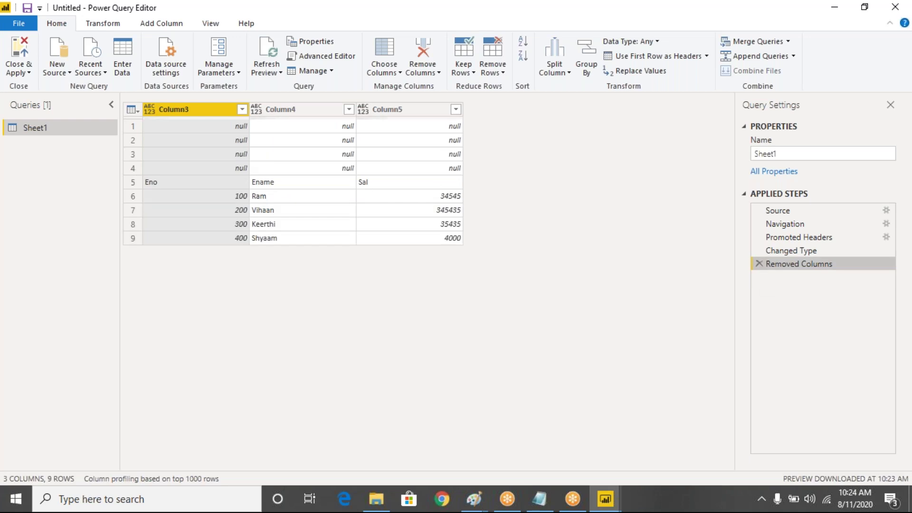
- Filter the null rows out of Column3 and use the first remaining row as headers
left_click(224, 131)
left_click(236, 167)
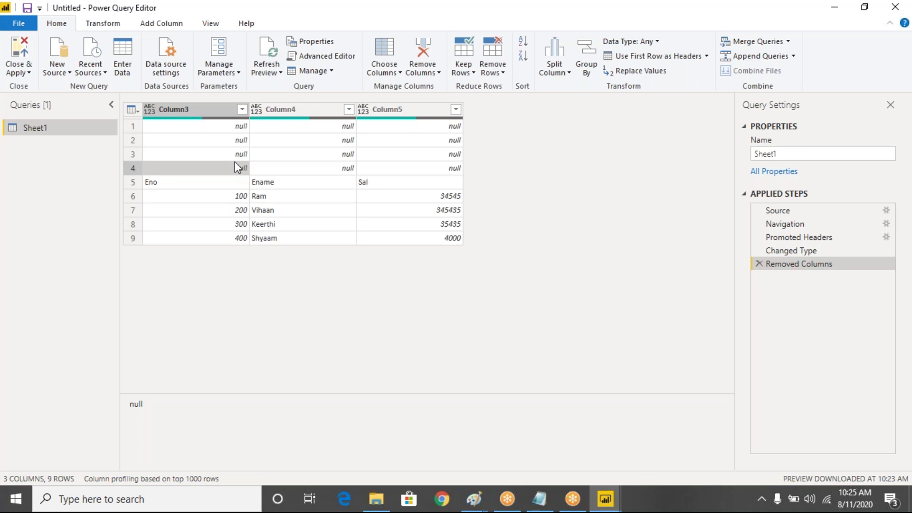
left_click(235, 128)
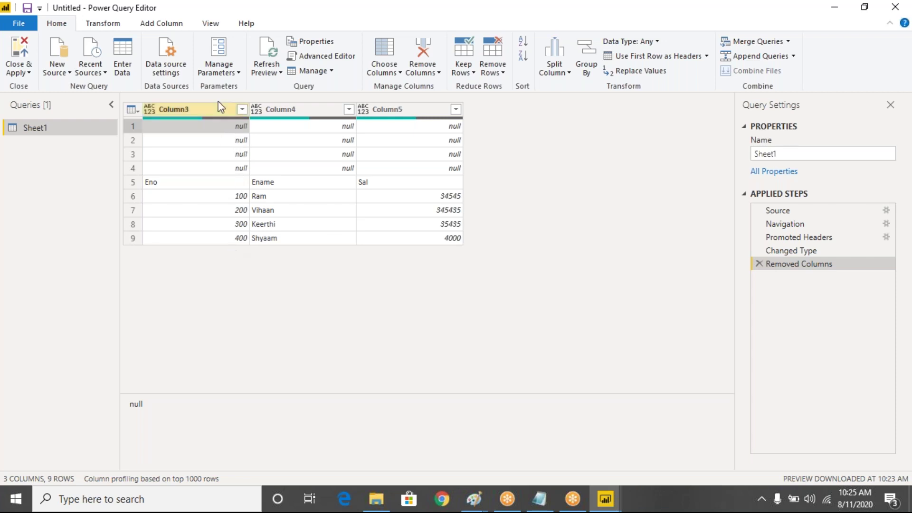
left_click(217, 113)
left_click(242, 168)
left_click(241, 155)
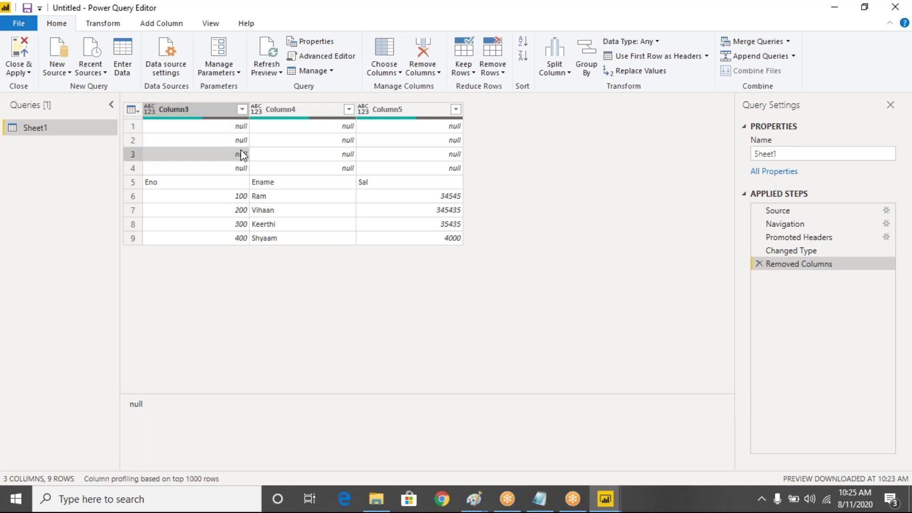
left_click(242, 109)
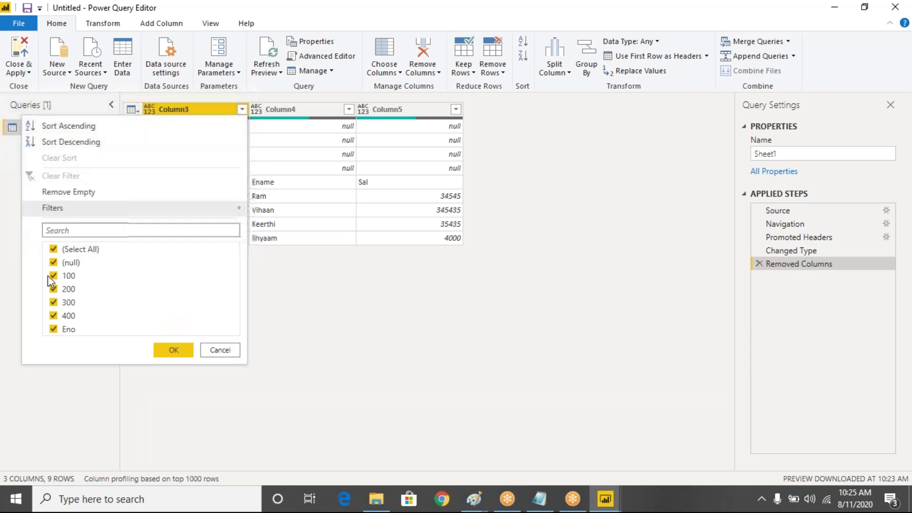
left_click(53, 263)
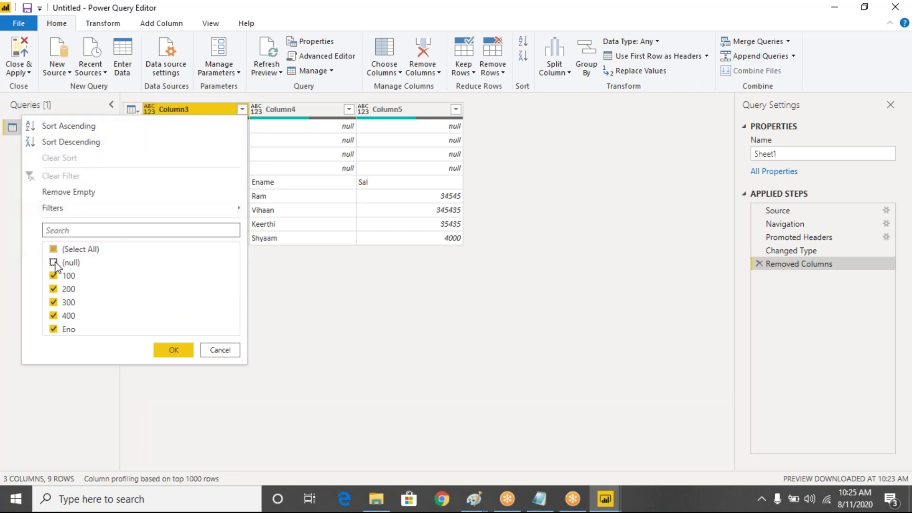
left_click(172, 350)
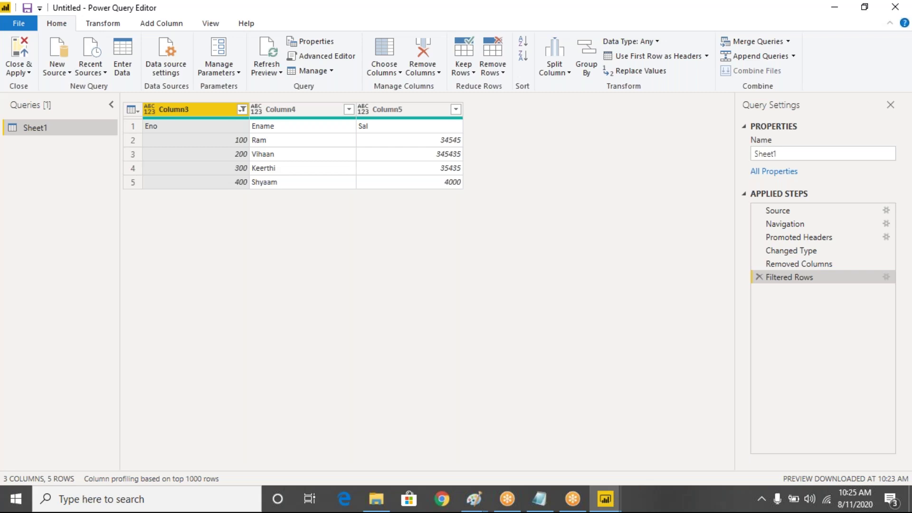
left_click(686, 60)
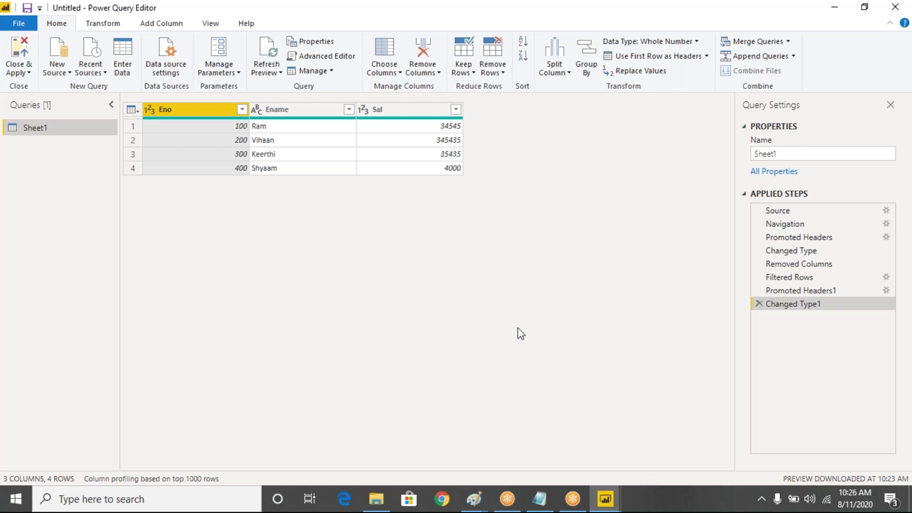
left_click(860, 501)
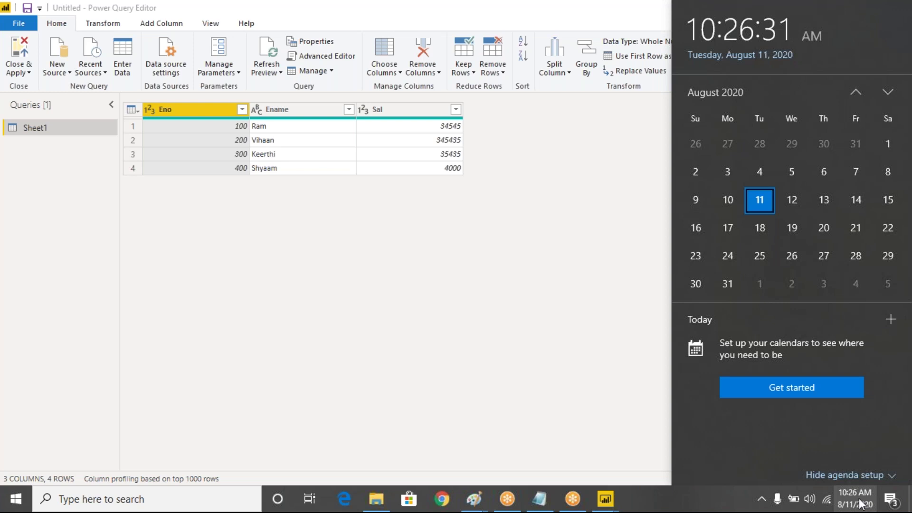
left_click(860, 502)
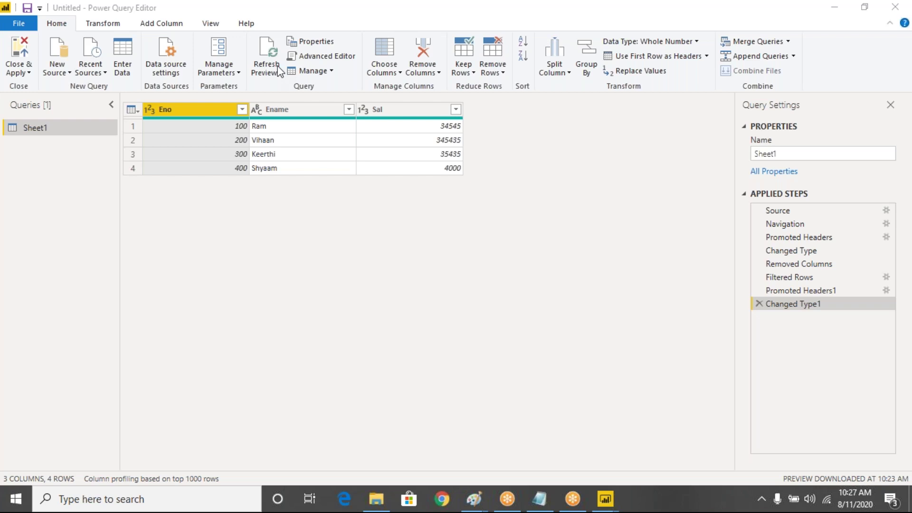
- Examine the complete M script of the Sheet1 query in the Advanced Editor, and close it without editing
left_click(331, 57)
left_click(331, 57)
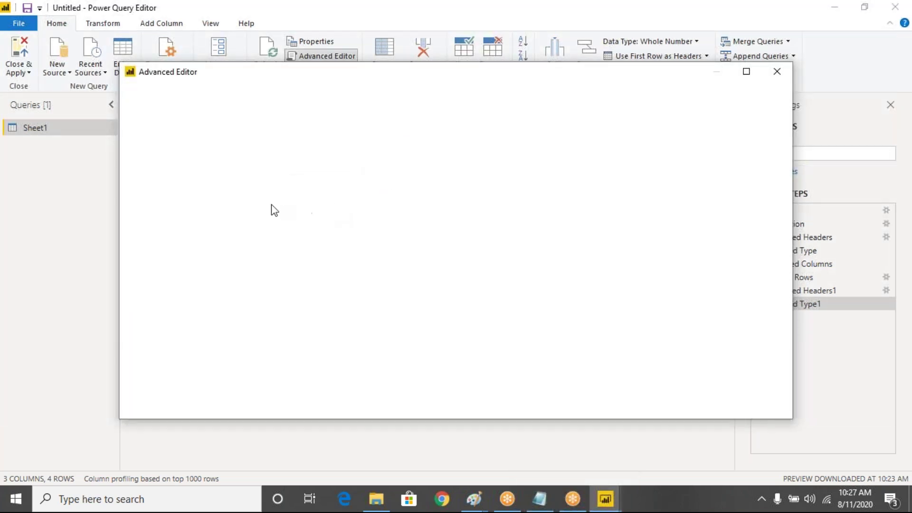
left_click_drag(271, 250, 132, 143)
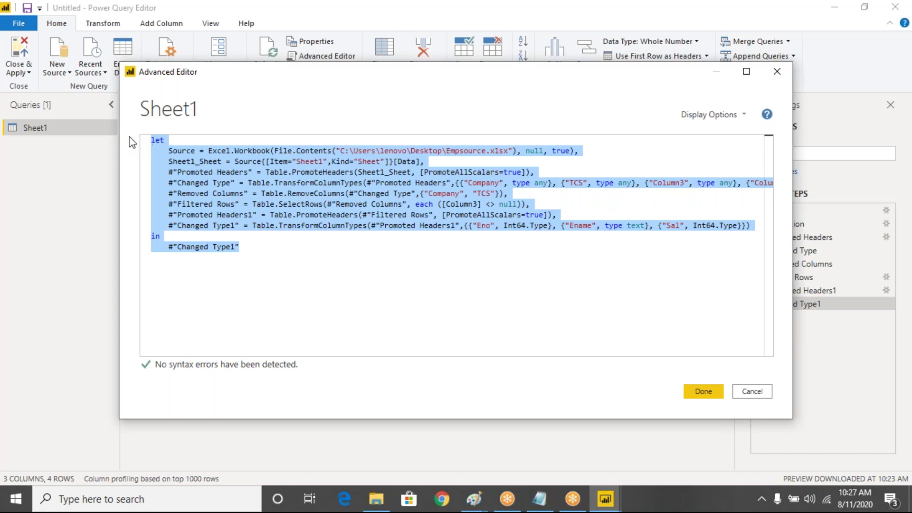
left_click(603, 23)
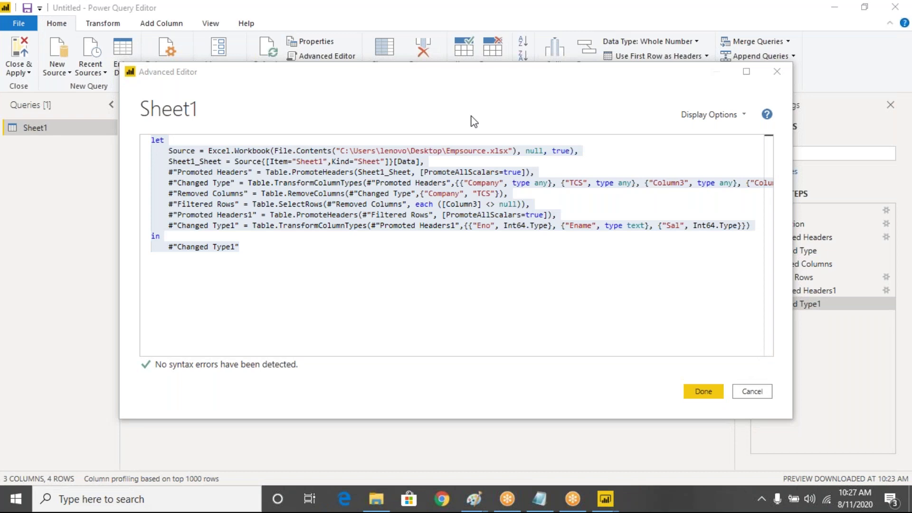
left_click_drag(263, 247, 140, 134)
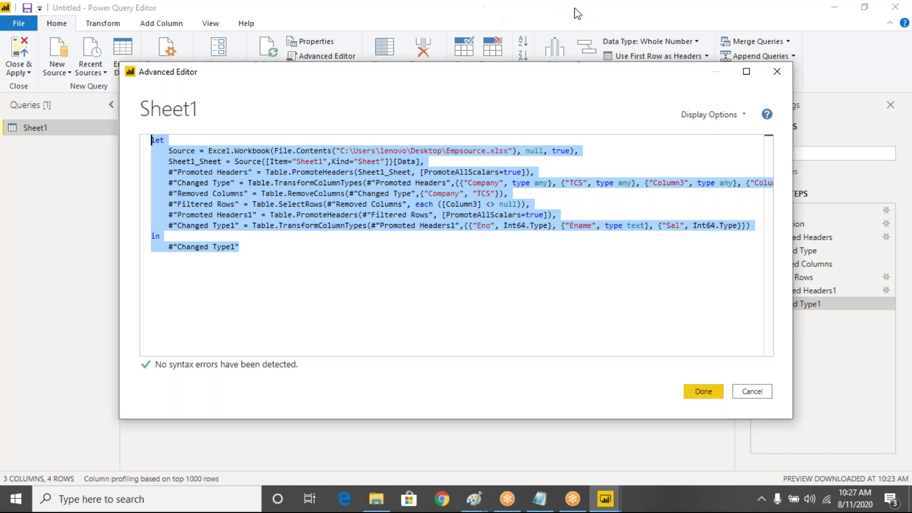
left_click(577, 29)
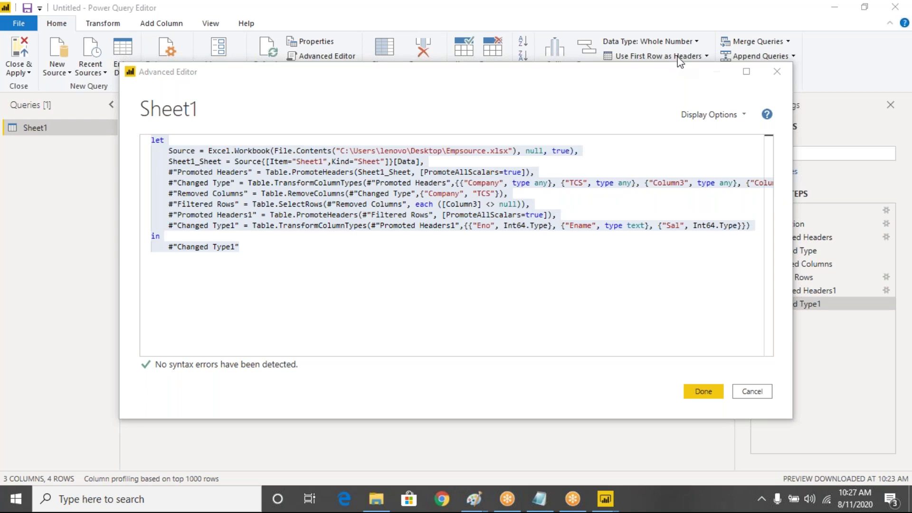
left_click(406, 214)
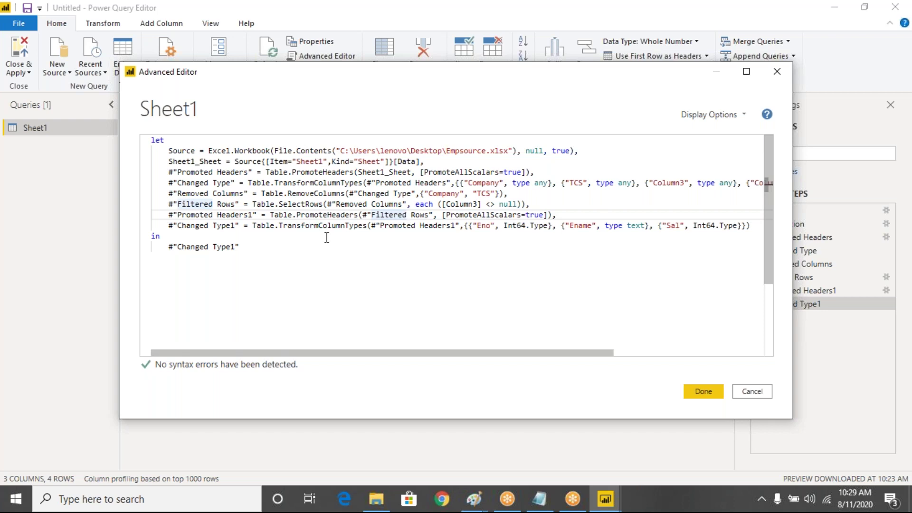
left_click(714, 392)
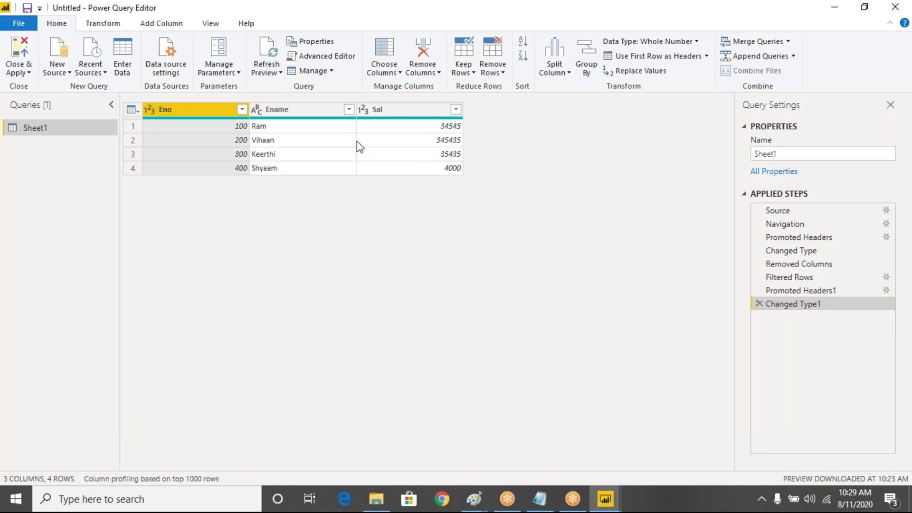
- Set up alternate row removal on Sheet1 with first row to remove 2, 3 rows to remove and 1 row to keep
left_click(400, 73)
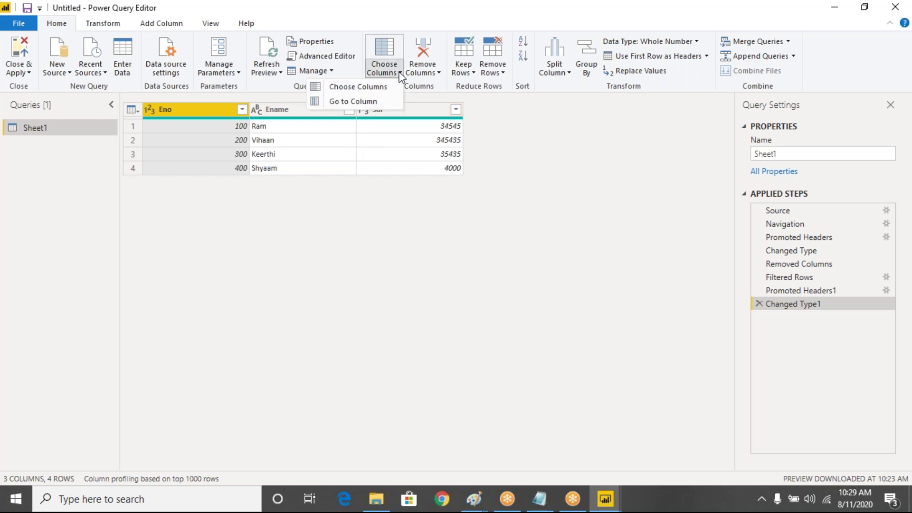
left_click(461, 72)
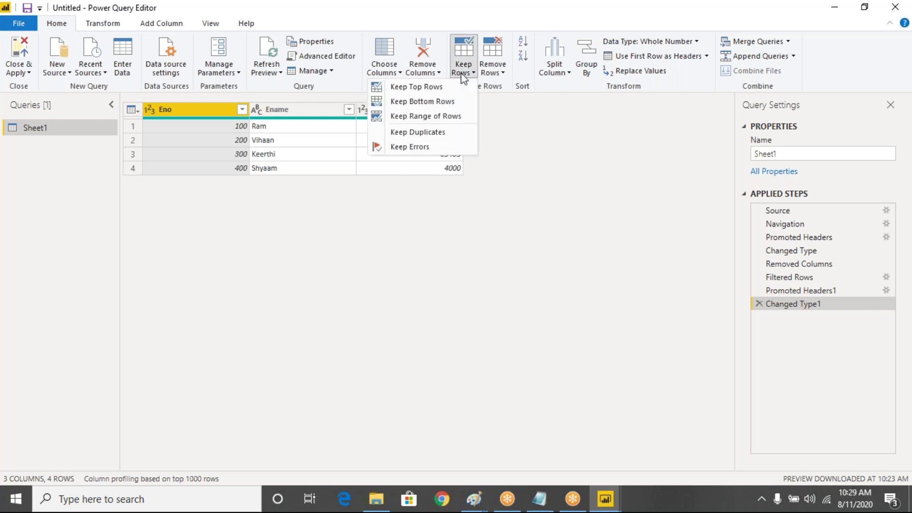
left_click(492, 74)
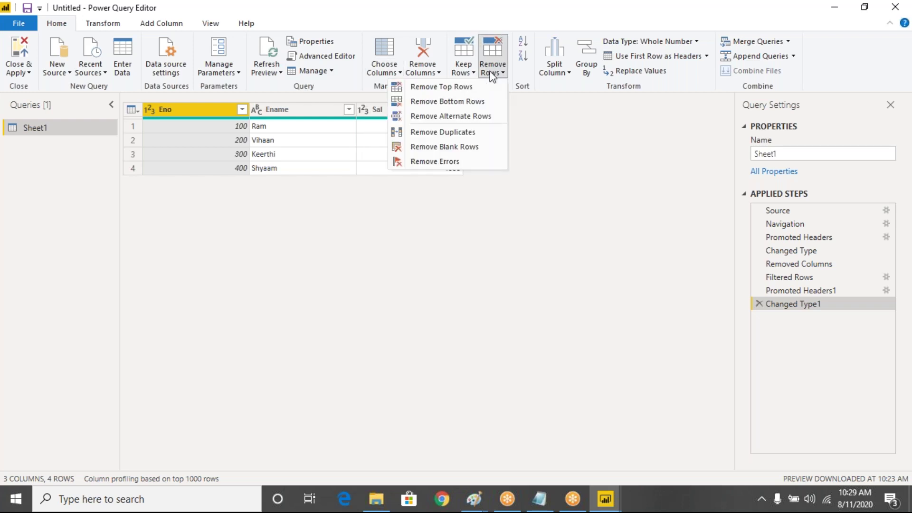
left_click(443, 116)
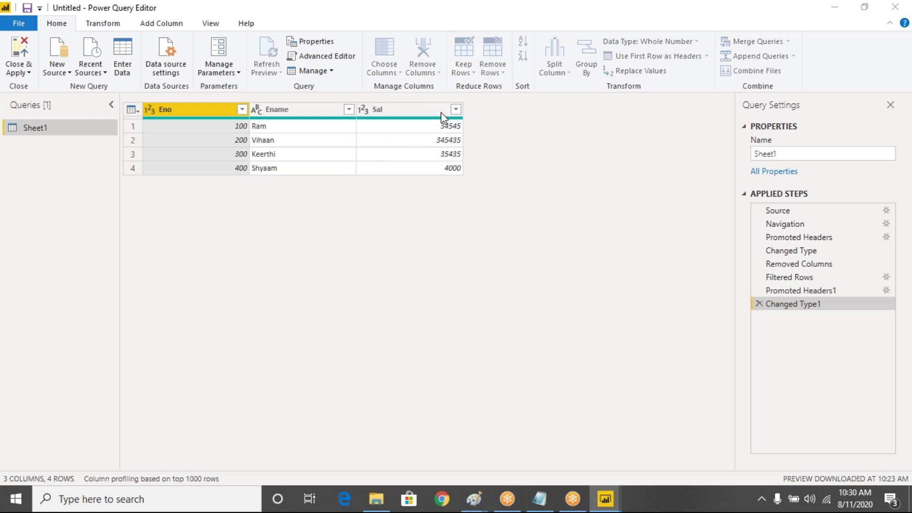
left_click_drag(397, 163, 611, 166)
left_click(488, 223)
type("2")
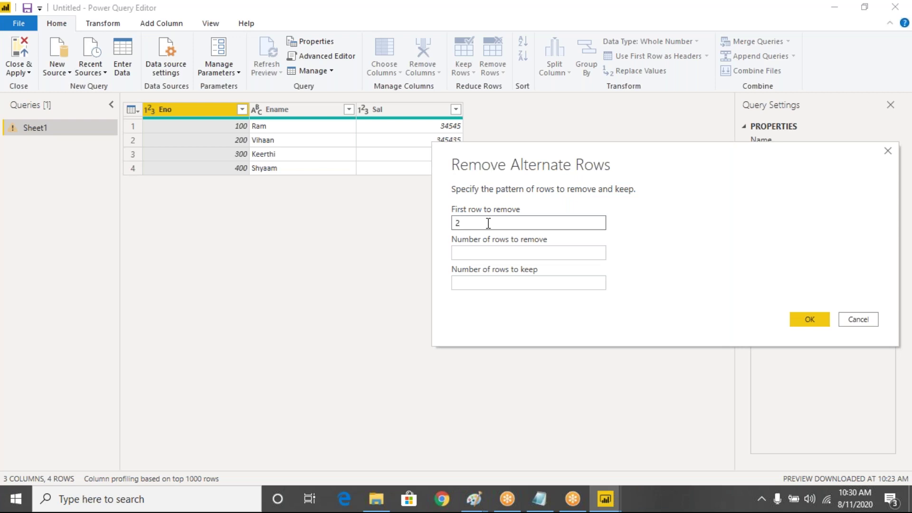
key("Tab")
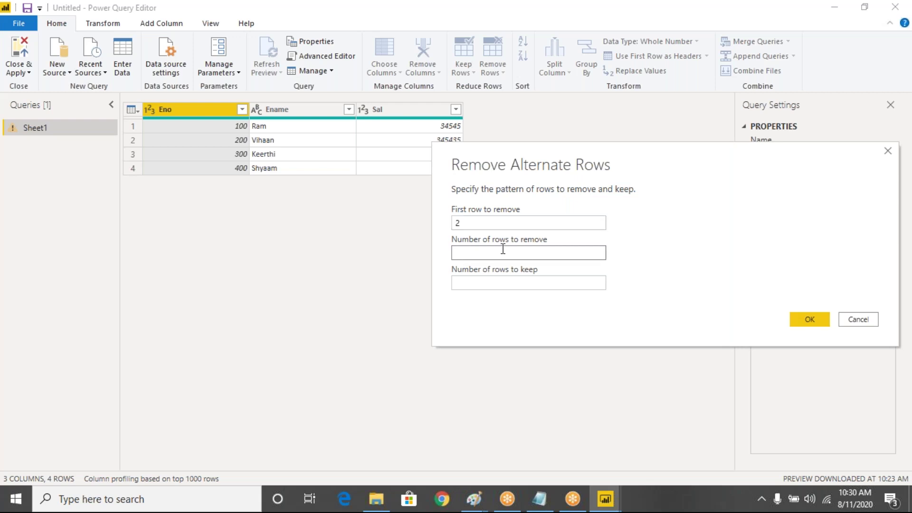
type("3")
key("Tab")
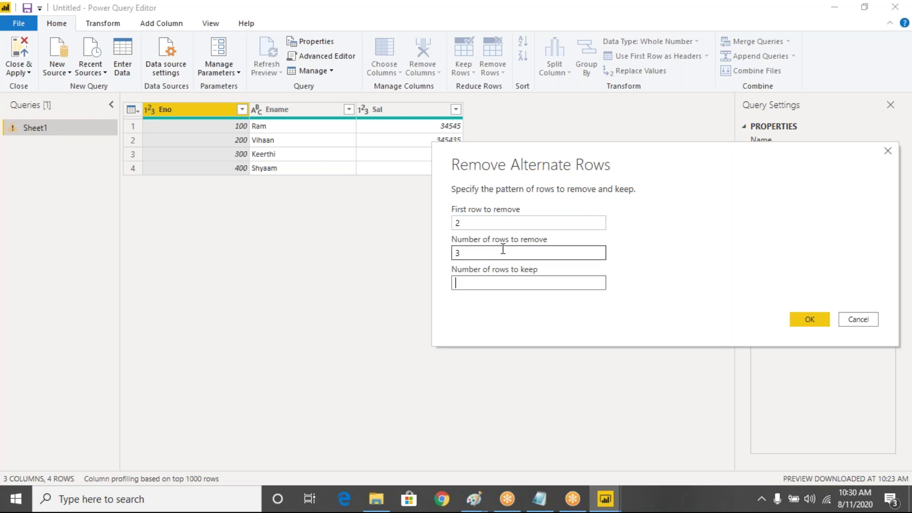
type("4")
key("BackSpace")
type("1")
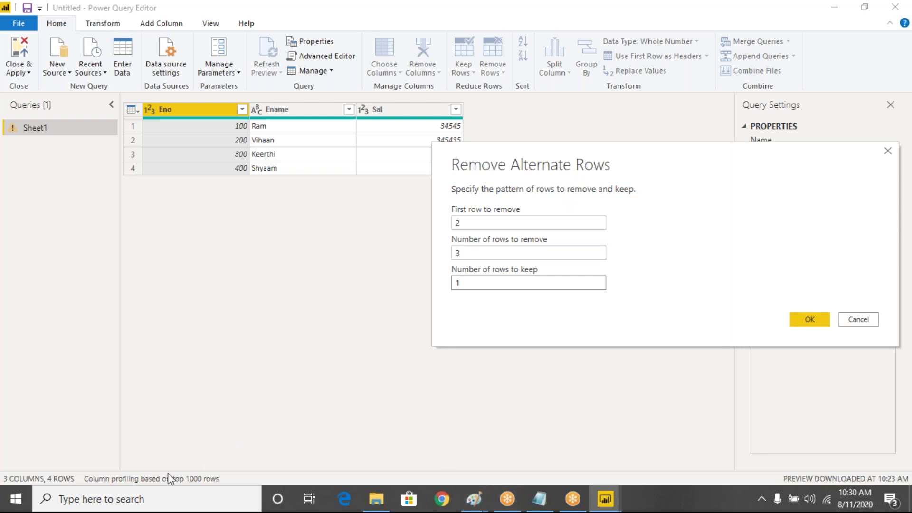
- Open the Empsource workbook from the Desktop folder in Excel
left_click(4, 503)
type("exce")
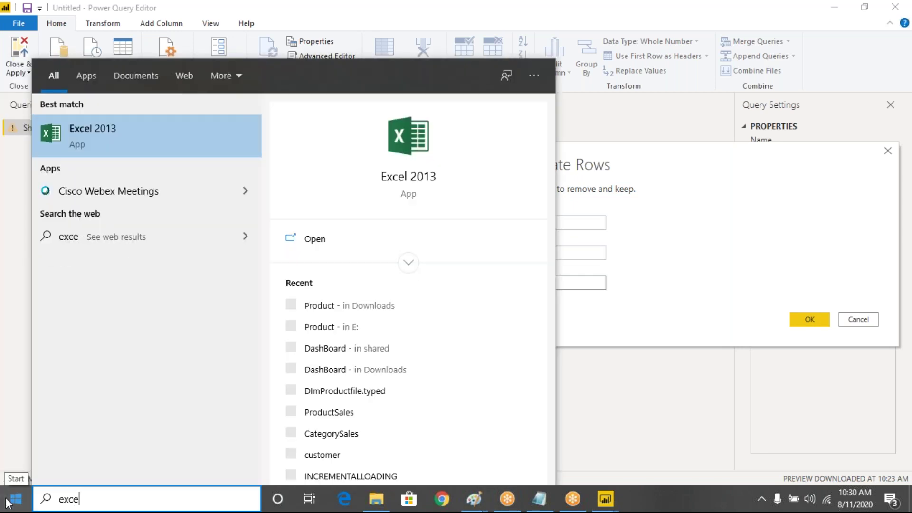
left_click(379, 508)
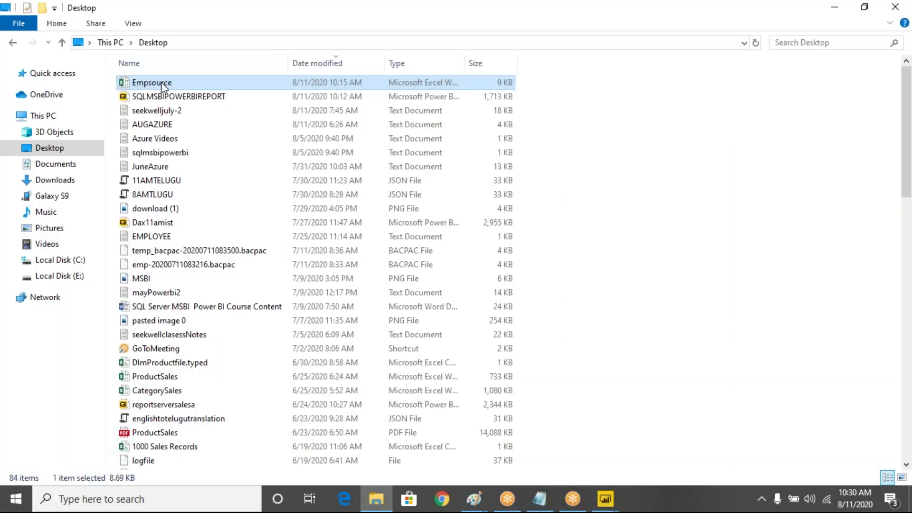
double_click(161, 82)
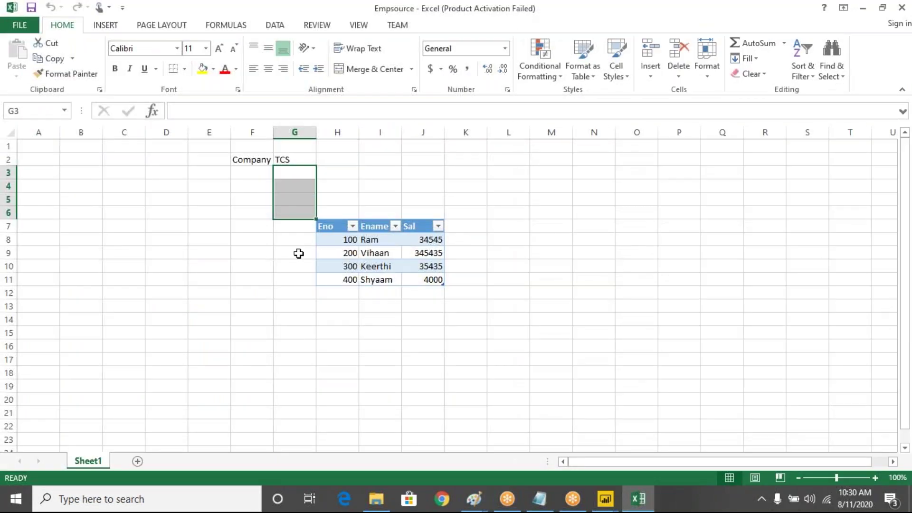
- Enter 2 in cell G9 beside the second employee record and dismiss the Office activation wizard
left_click(298, 253)
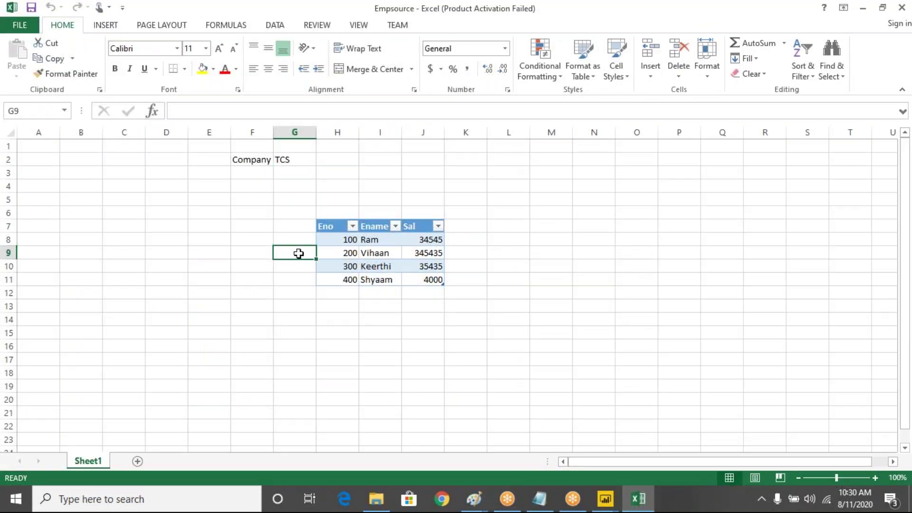
type("2")
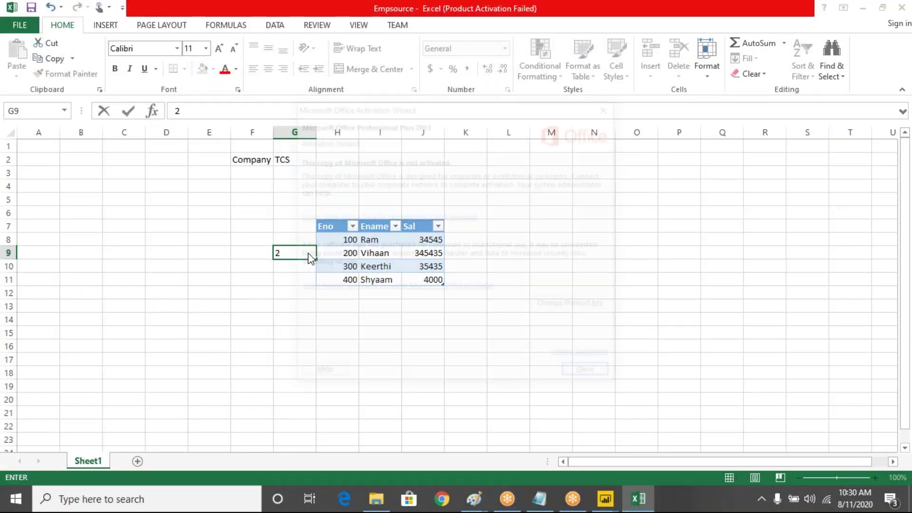
left_click(587, 375)
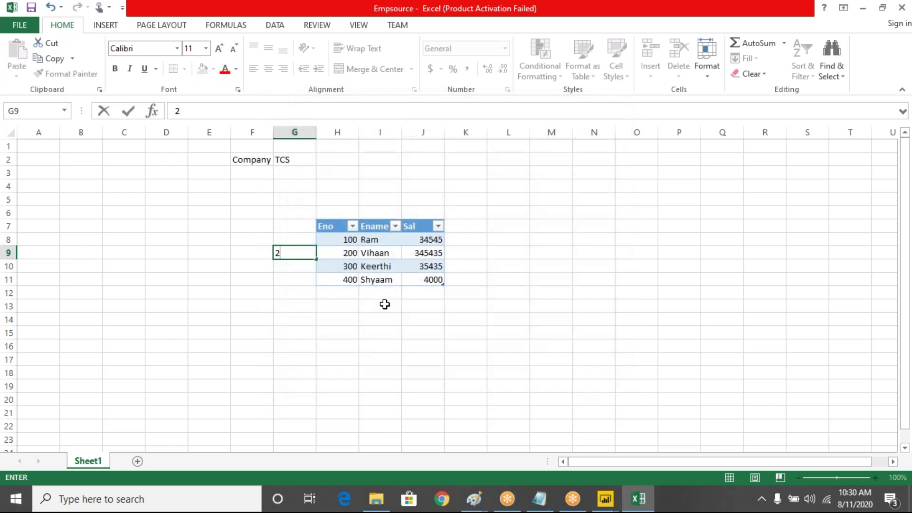
left_click(350, 263)
left_click_drag(377, 275, 416, 279)
key("ctrl+c")
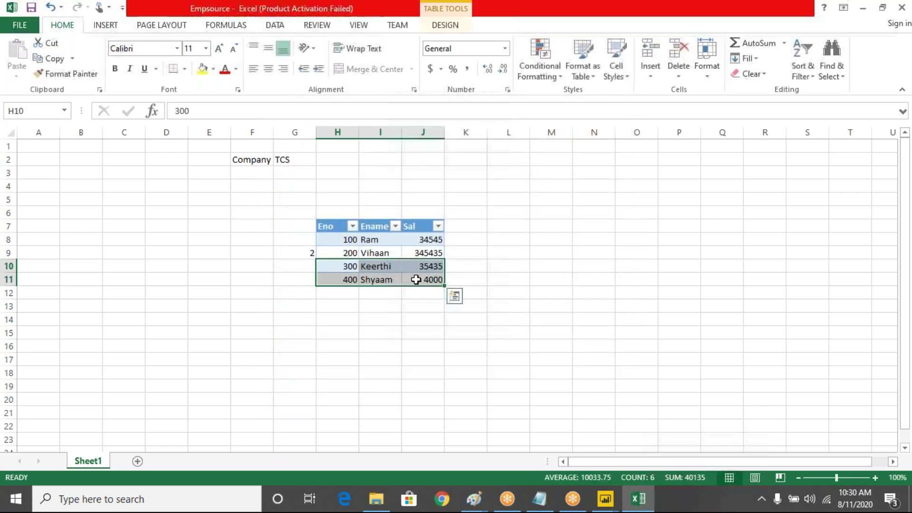
key("Delete")
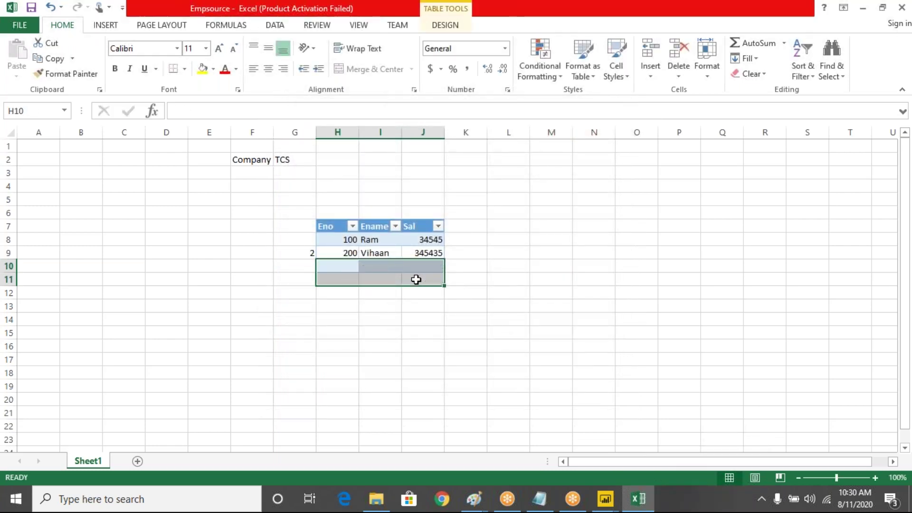
key("ctrl+v")
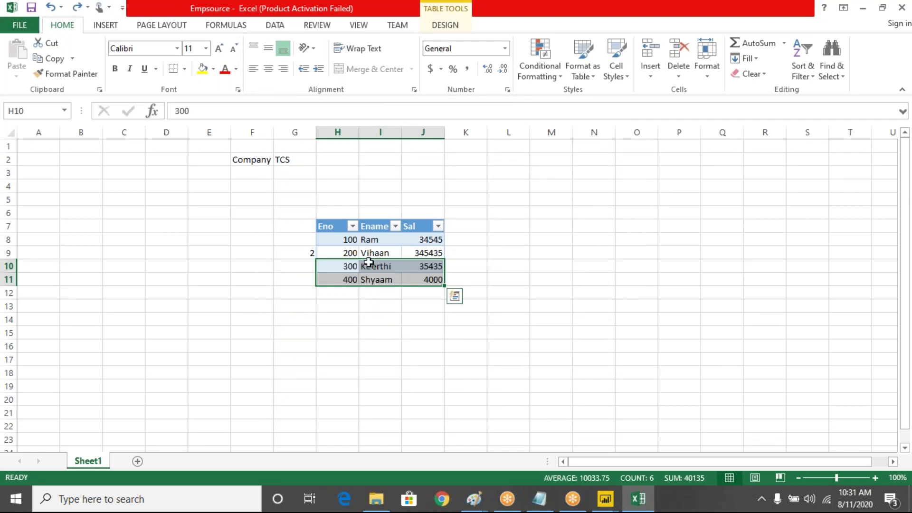
- Clear the three employee records in H9:J11 and enter 3 in cell G10
left_click_drag(346, 254, 416, 266)
key("shift+Down")
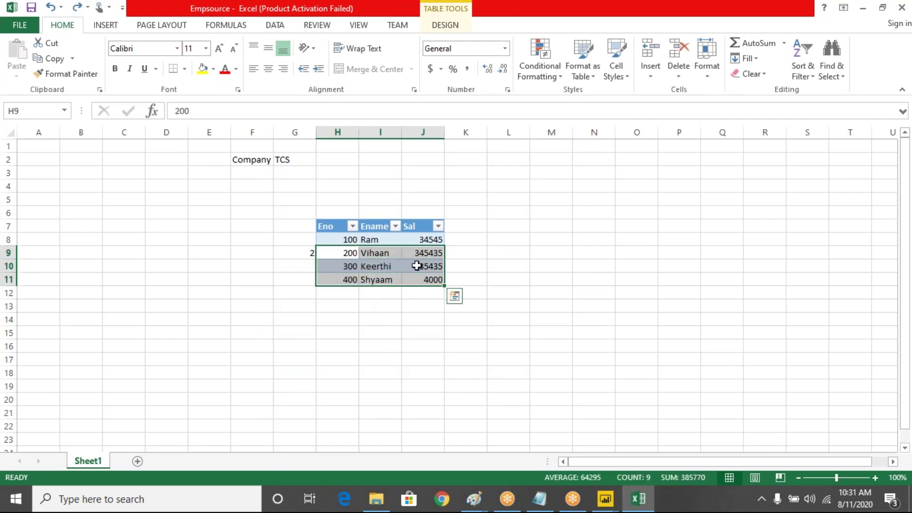
key("Delete")
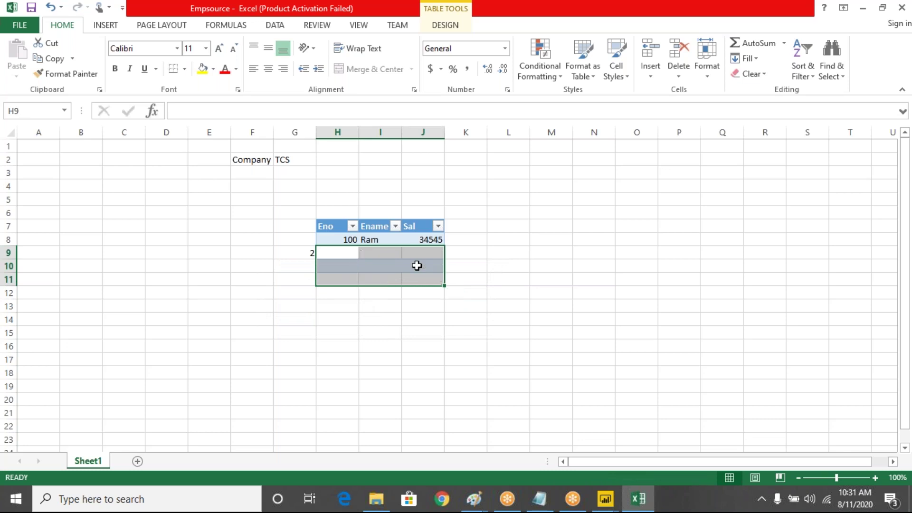
left_click(285, 269)
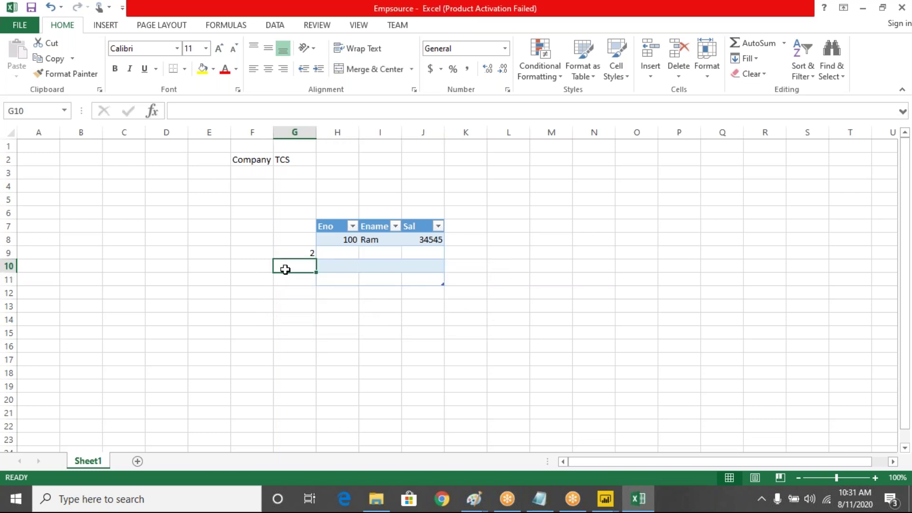
type("3")
key("Return")
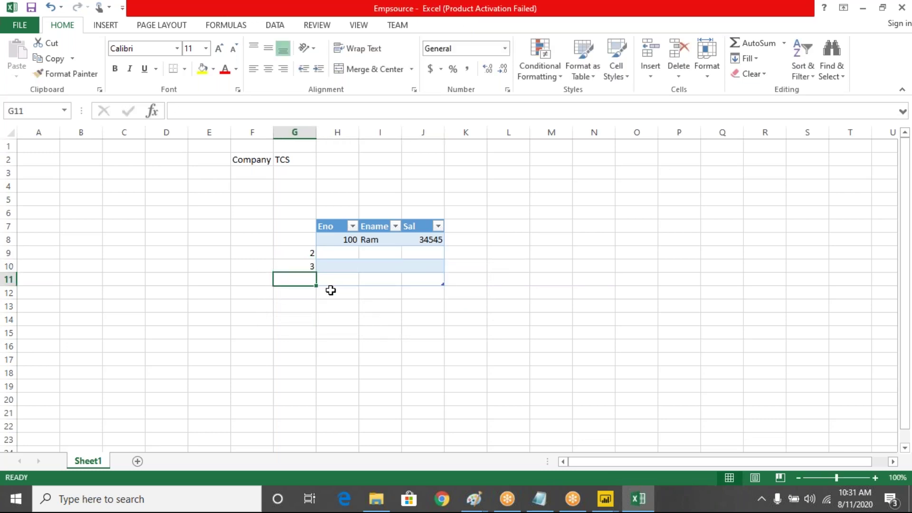
- Add an employee record in row 12 with Eno 500, Ename mmmm and Sal 347348
left_click(334, 292)
type("500")
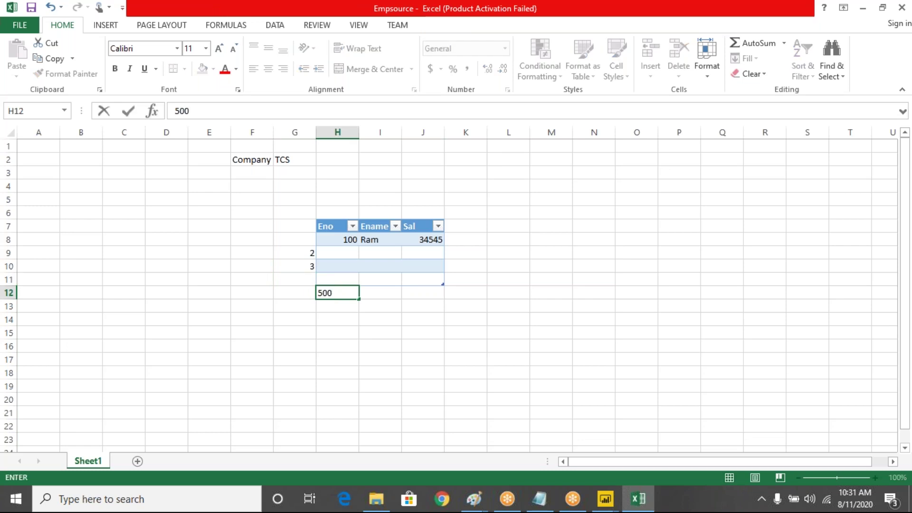
key("Tab")
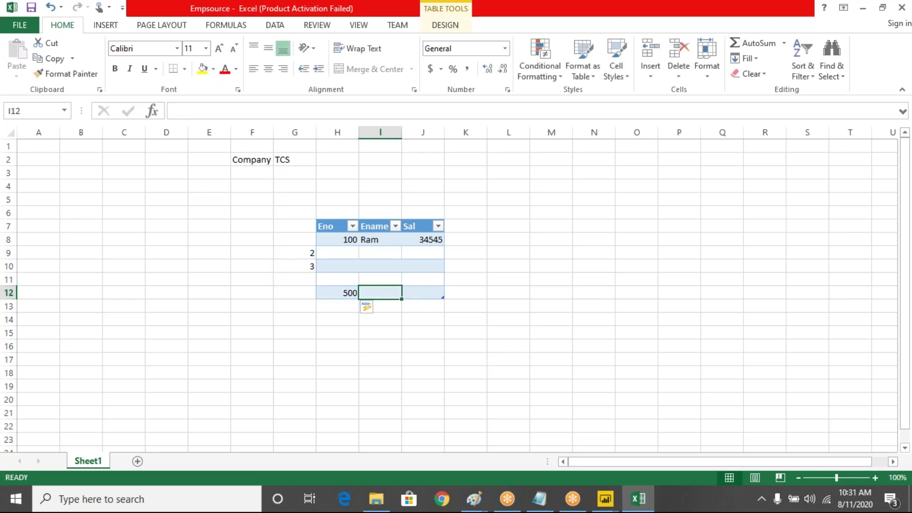
type("mmmm")
key("Tab")
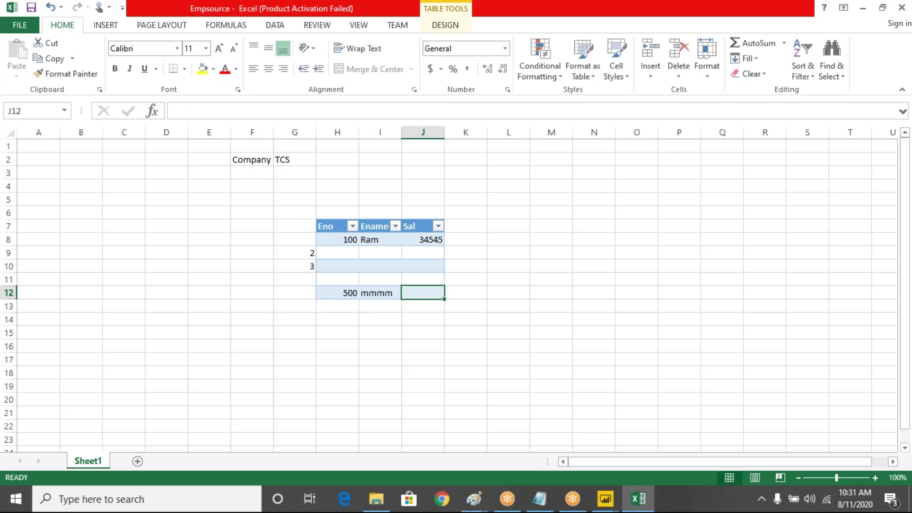
type("347348")
key("Return")
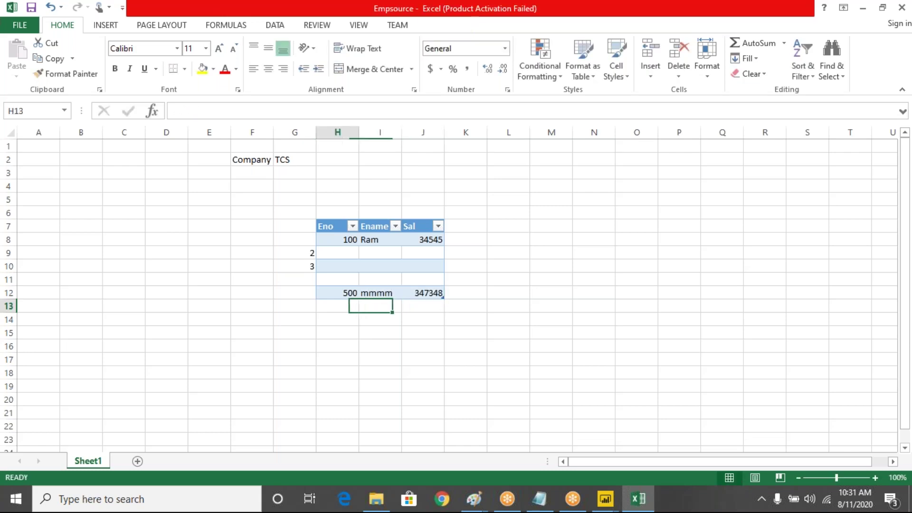
- Add an employee record in row 13 with Eno 600, Ename dfdhfk and Sal 487984
type("600")
key("Tab")
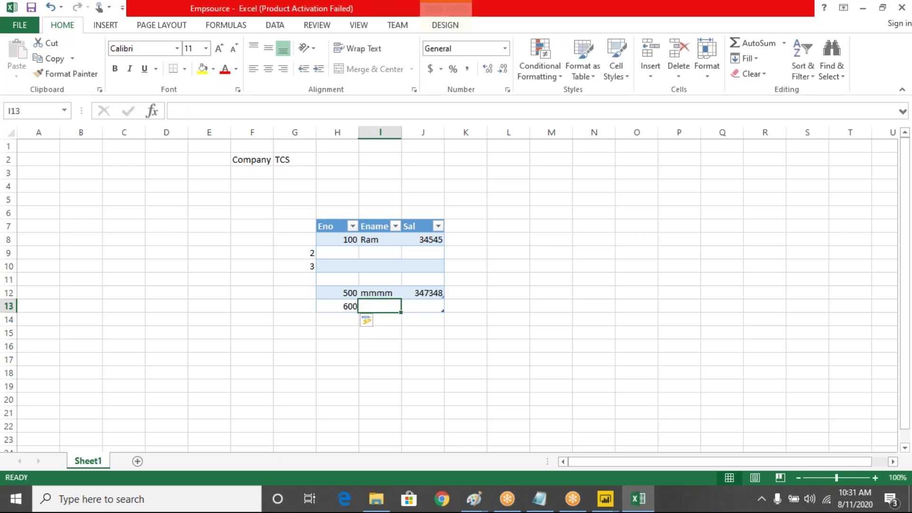
type("dfdhfk")
key("Tab")
type("487984")
key("Return")
key("Left")
key("Left")
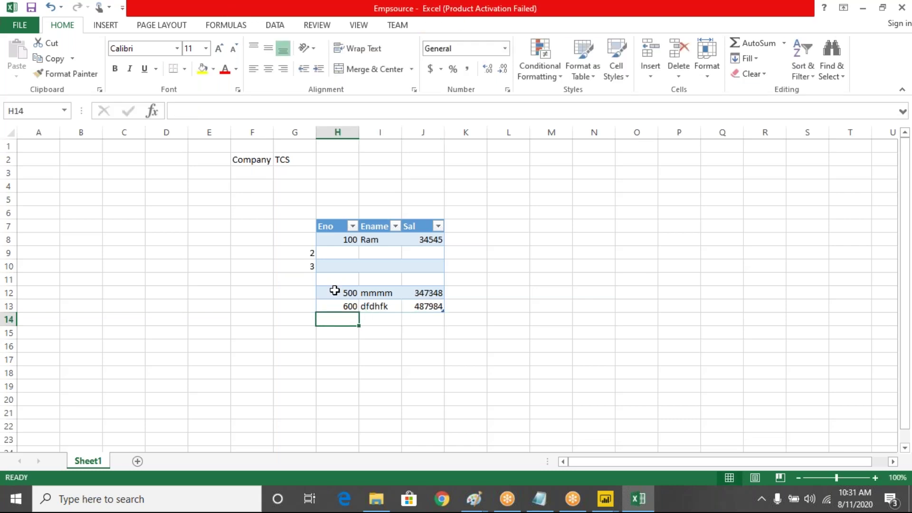
- Fill the three empty rows H14:J16 below the table with yellow
left_click_drag(437, 335, 350, 321)
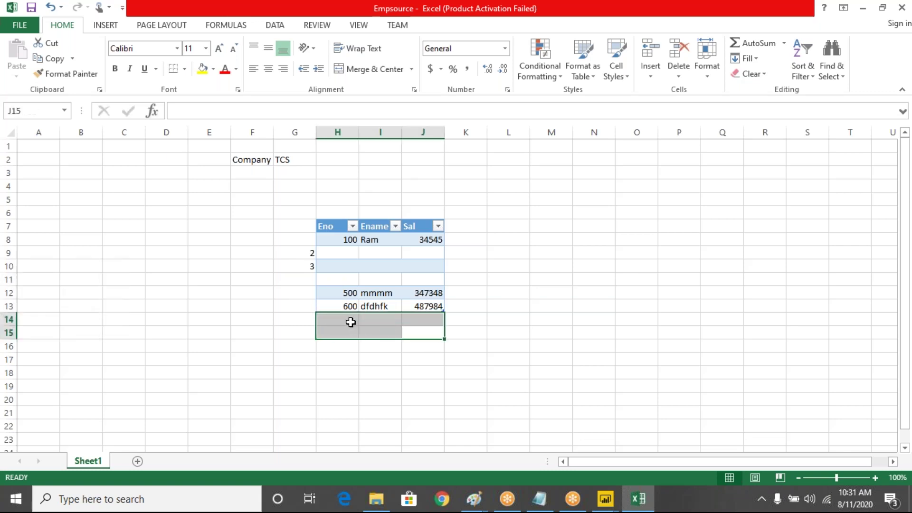
left_click(213, 68)
mouse_move(341, 346)
left_mouse_down()
mouse_move(397, 360)
mouse_move(334, 345)
left_mouse_up()
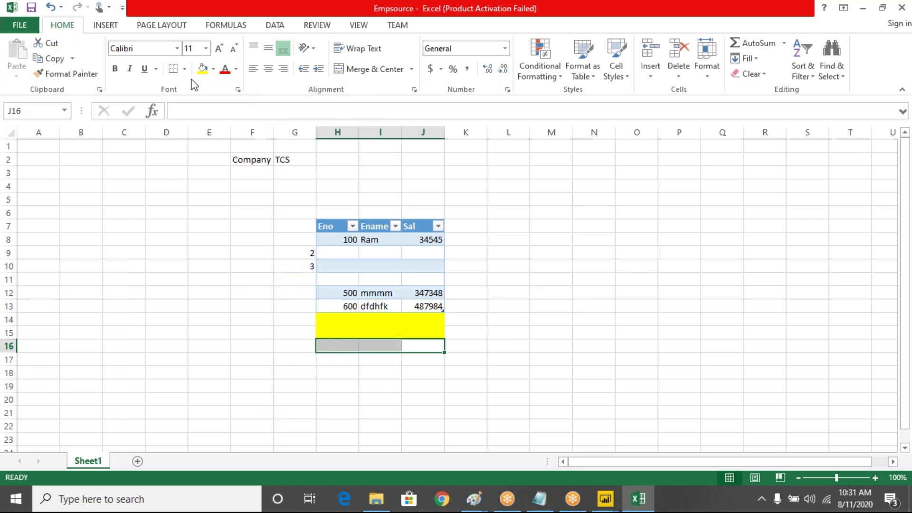
left_click(202, 69)
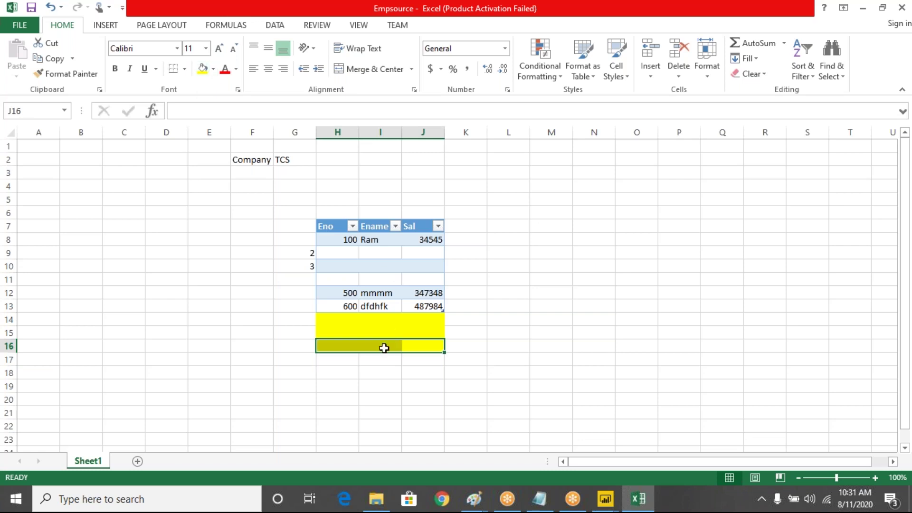
left_click(342, 320)
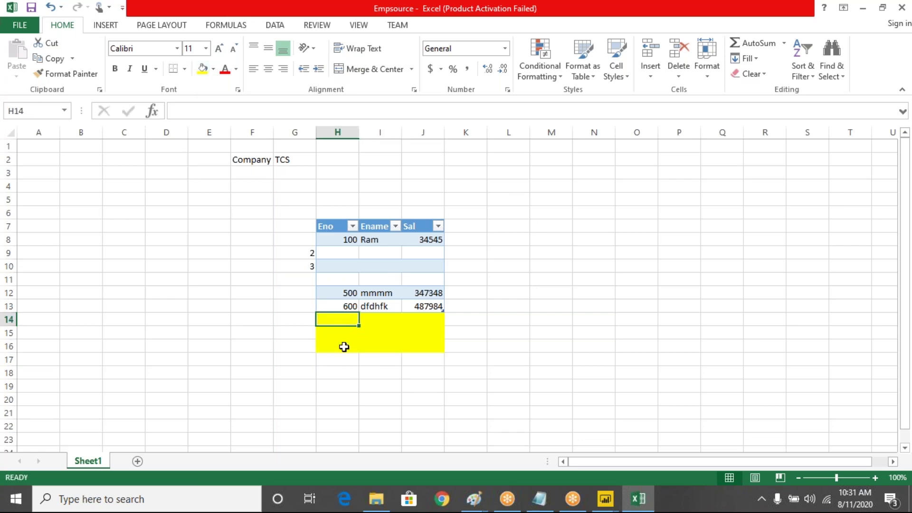
- Copy the records in H12:J13 to the rows starting at cell H17, below the yellow block
left_click(351, 292)
left_click(418, 305, "shift")
key("ctrl+c")
left_click(338, 365)
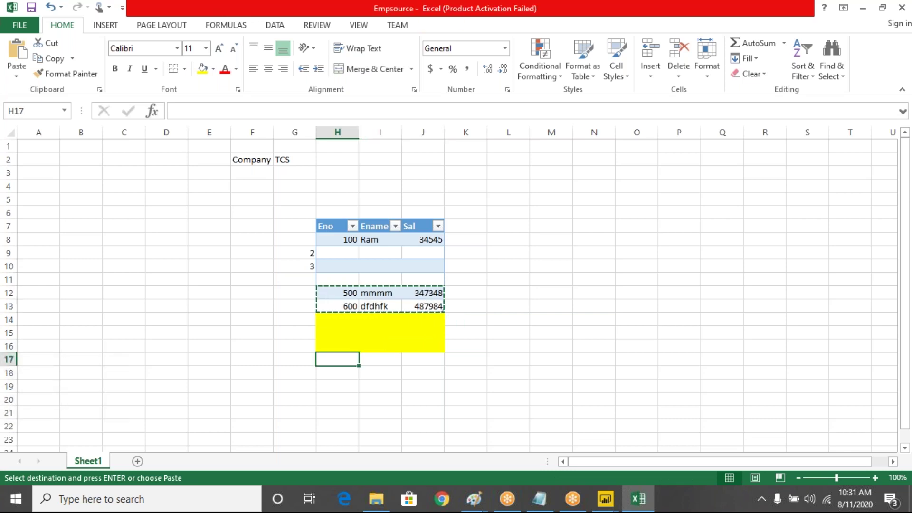
key("ctrl+v")
- Change the Eno values of the copied records to 8797 in H17 and 6886 in H18
left_click(347, 361)
type("8797")
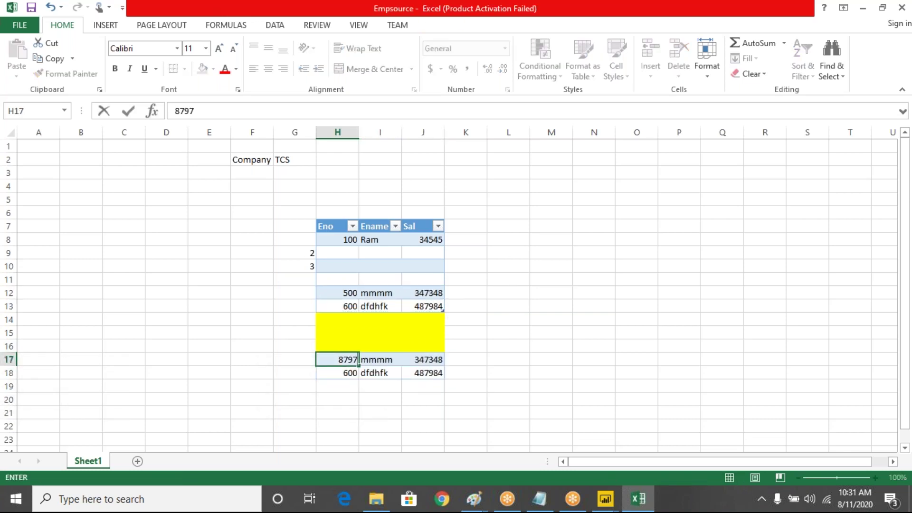
key("Return")
type("6886")
key("Return")
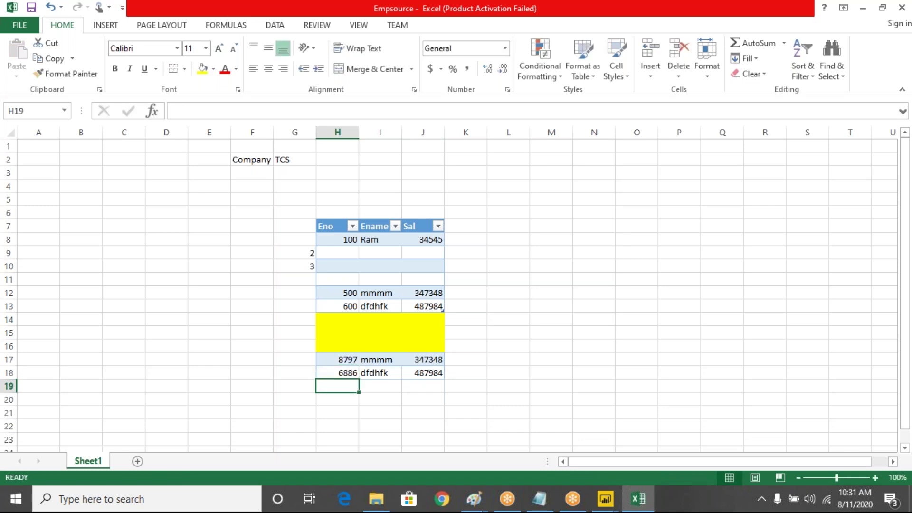
- Switch to Power Query Editor, try 2 as the number of rows to keep in Remove Alternate Rows, and cancel the dialog
left_click(605, 500)
left_click(694, 426)
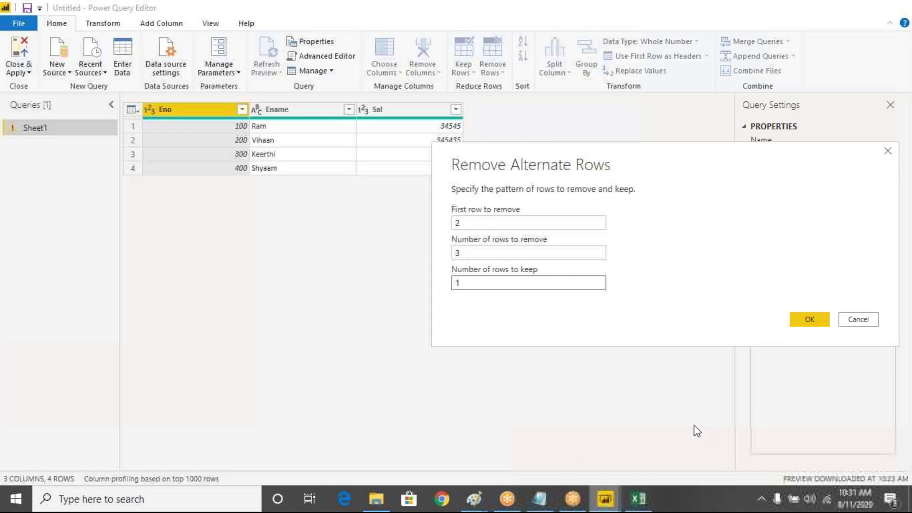
double_click(467, 224)
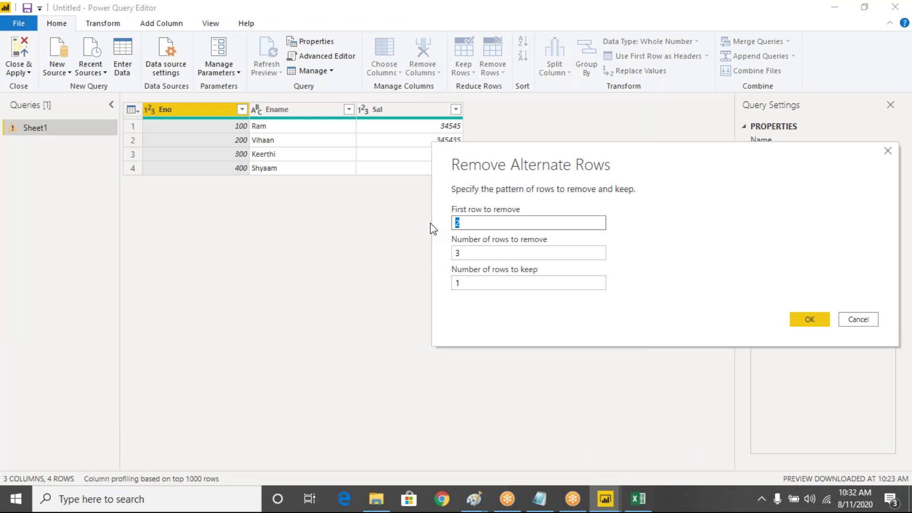
double_click(470, 252)
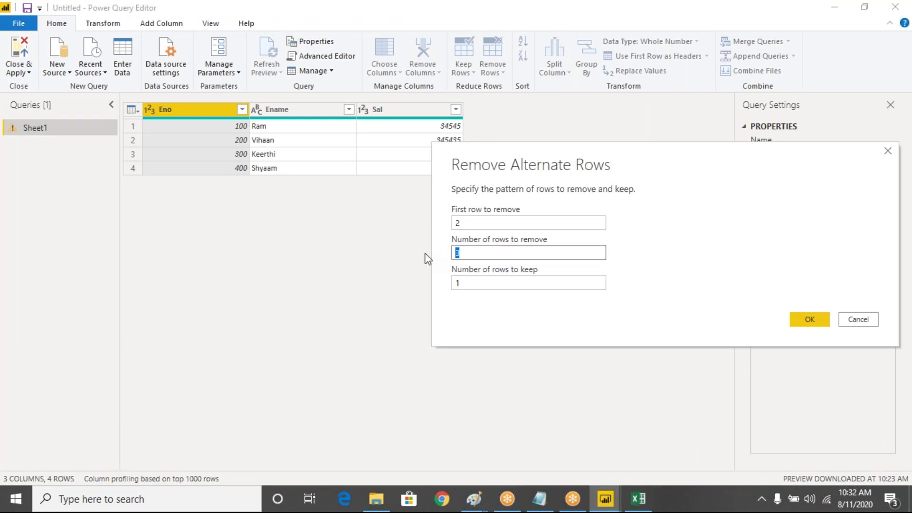
double_click(468, 282)
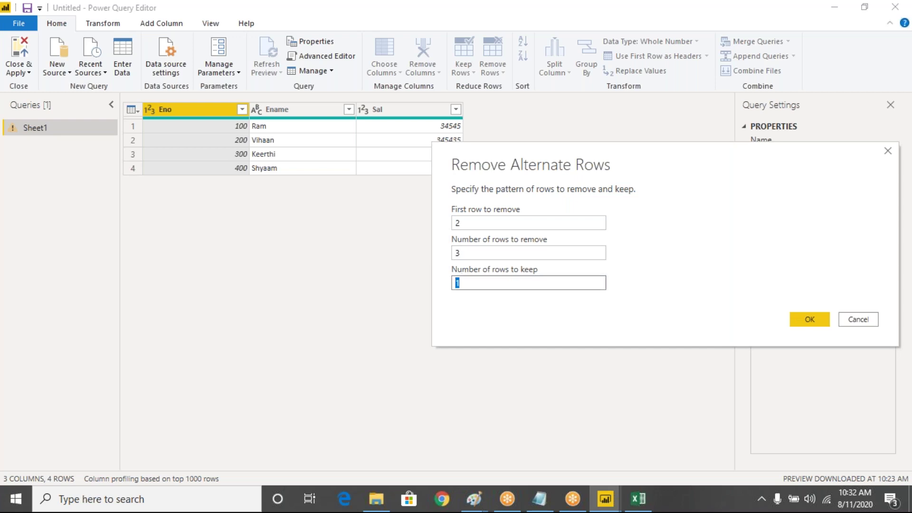
type("2")
left_click(860, 324)
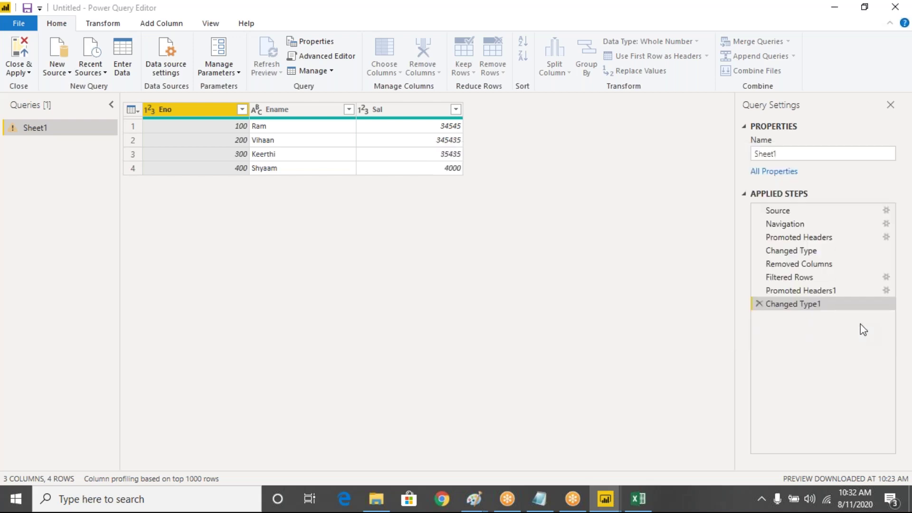
left_click(474, 74)
left_click(500, 70)
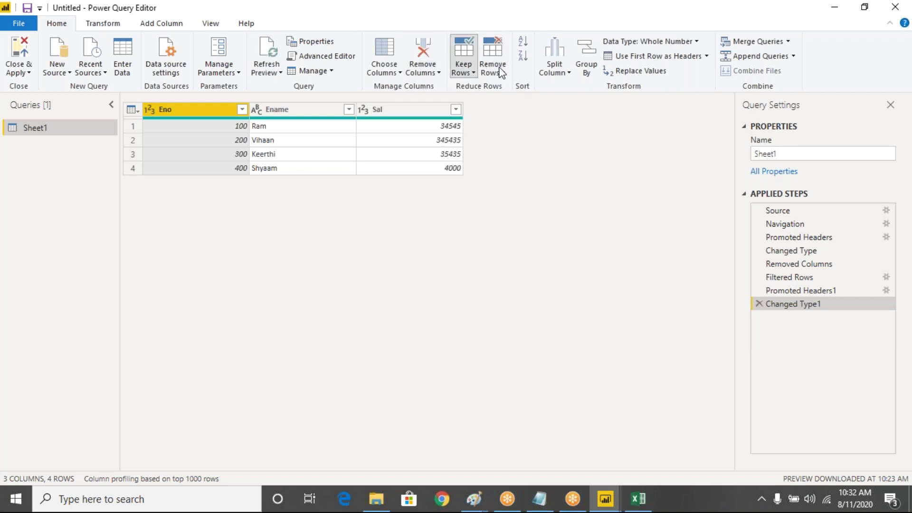
left_click(500, 71)
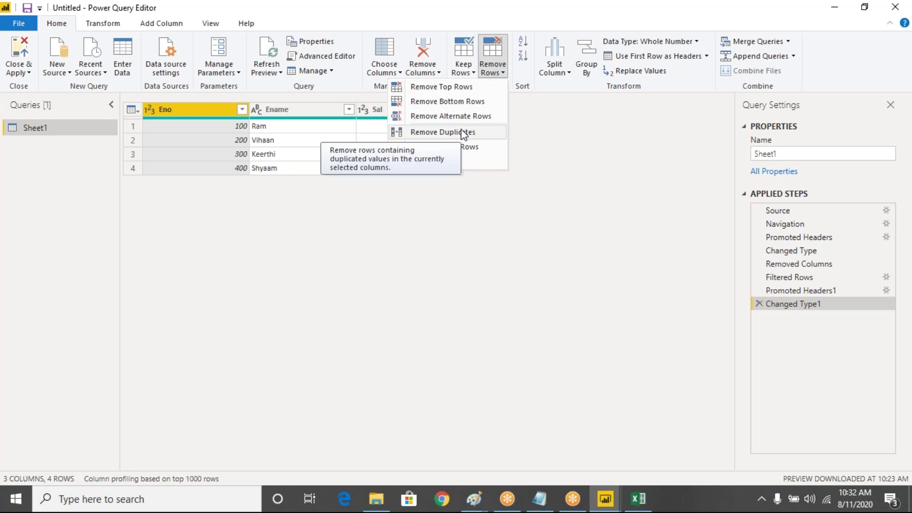
left_click(428, 304)
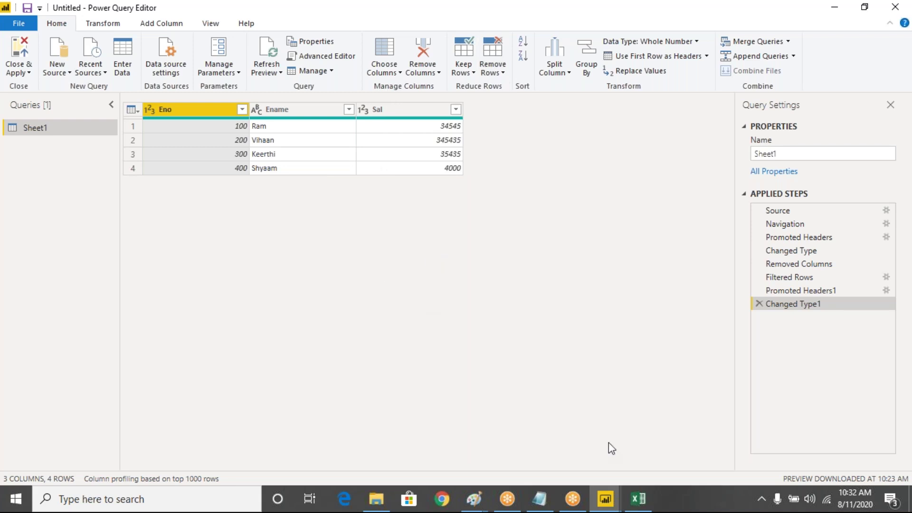
- Switch to Excel, add a new sheet to Empsource and begin a header row with eno in A1 and ename in B1
left_click(638, 499)
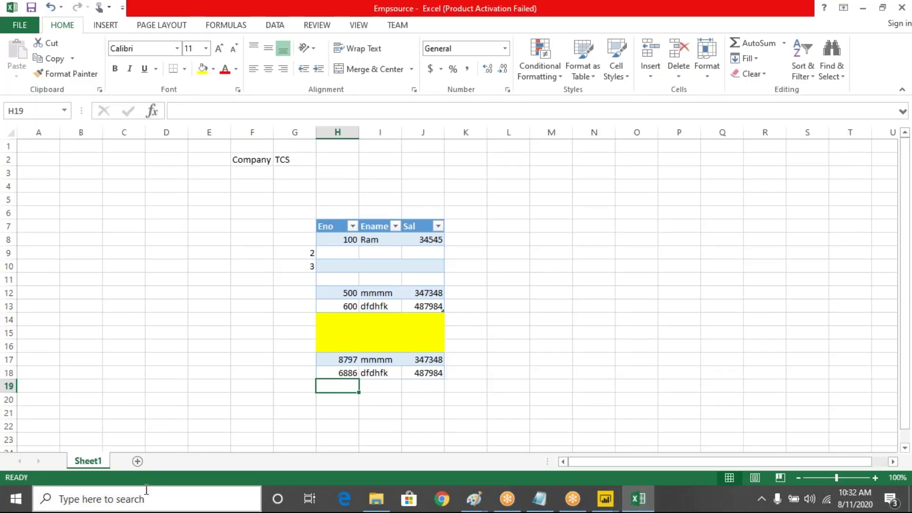
left_click(137, 461)
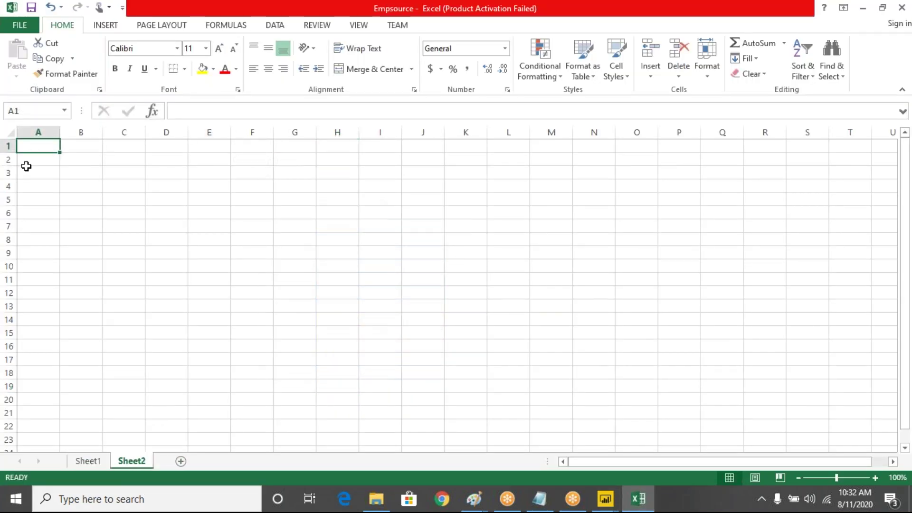
type("eno")
key("Tab")
type("ename")
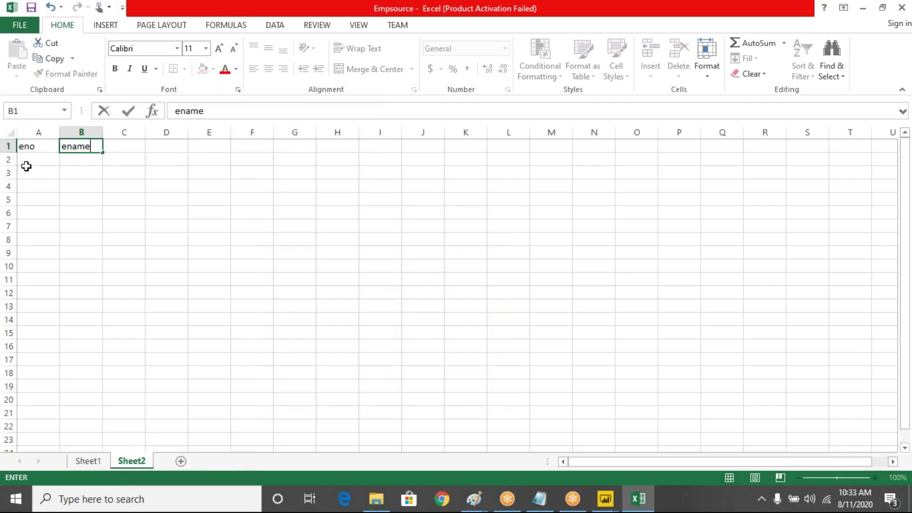
key("Tab")
type("en")
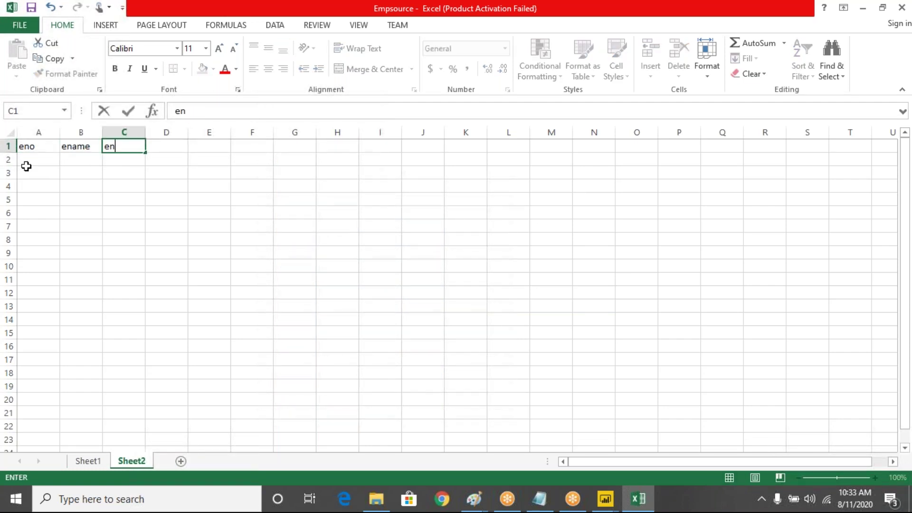
- Switch to Power Query Editor and start a manually entered table with three columns
left_click(606, 500)
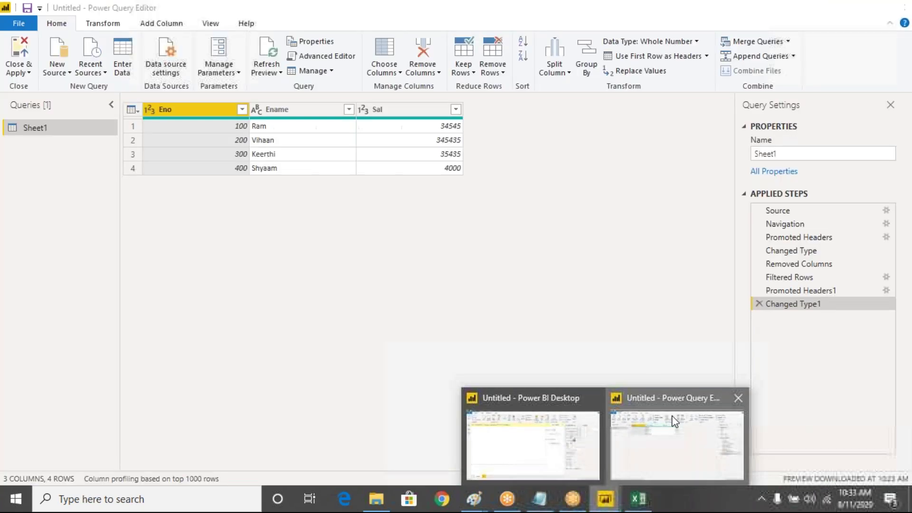
left_click(670, 418)
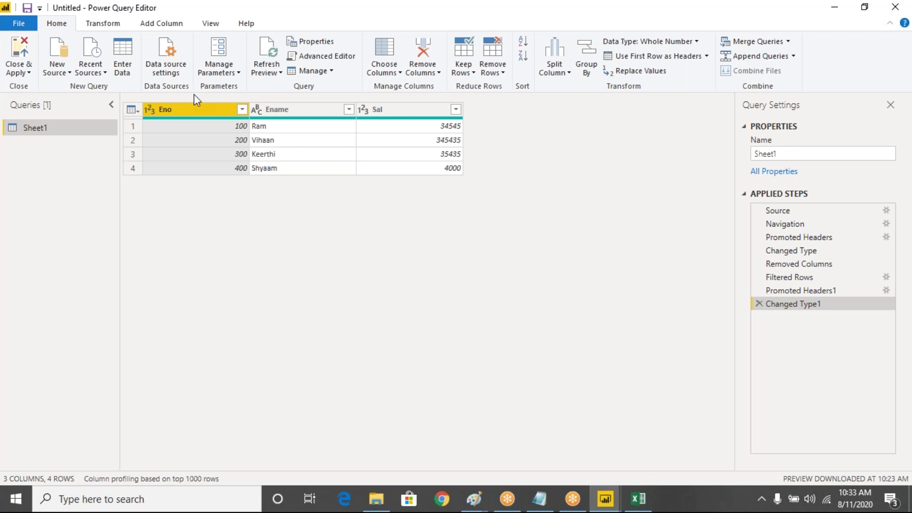
left_click(121, 50)
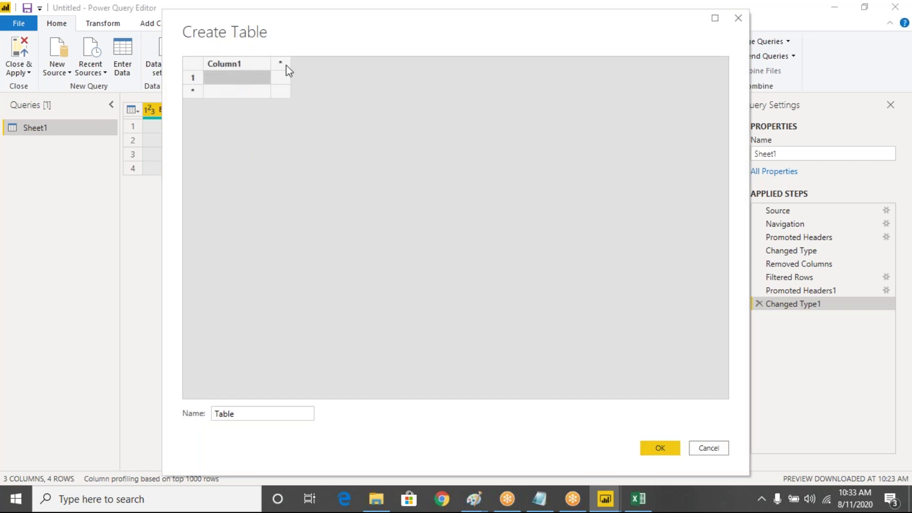
left_click(285, 64)
left_click(351, 65)
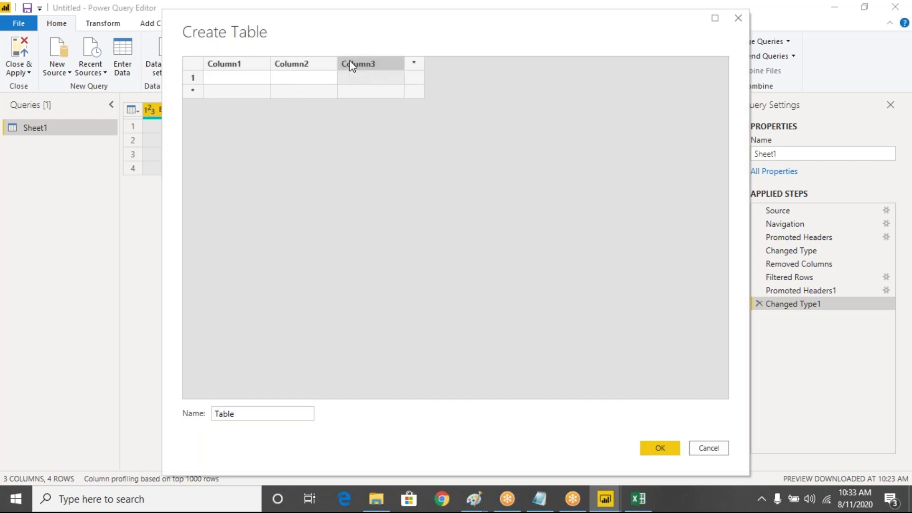
- Name the three columns of the new table eno, ename and sal
double_click(227, 64)
type("eno")
key("Tab")
type("en")
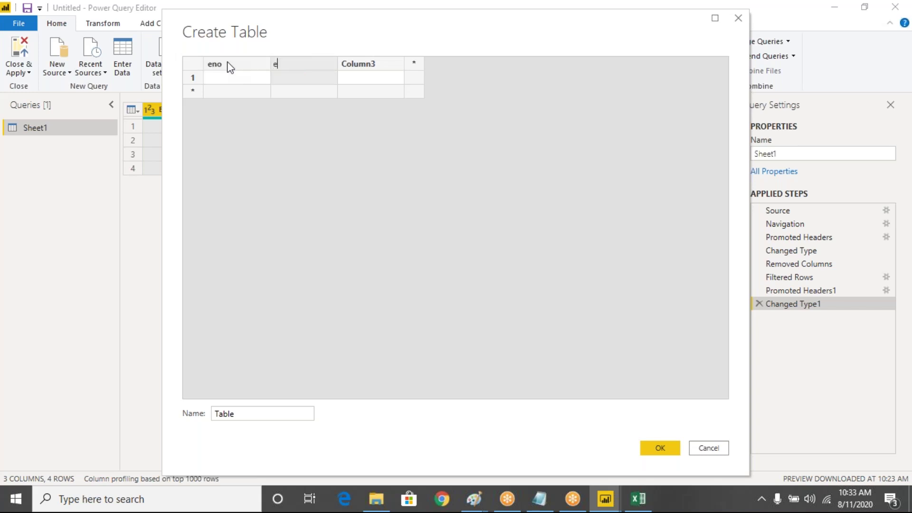
type("ame")
key("Tab")
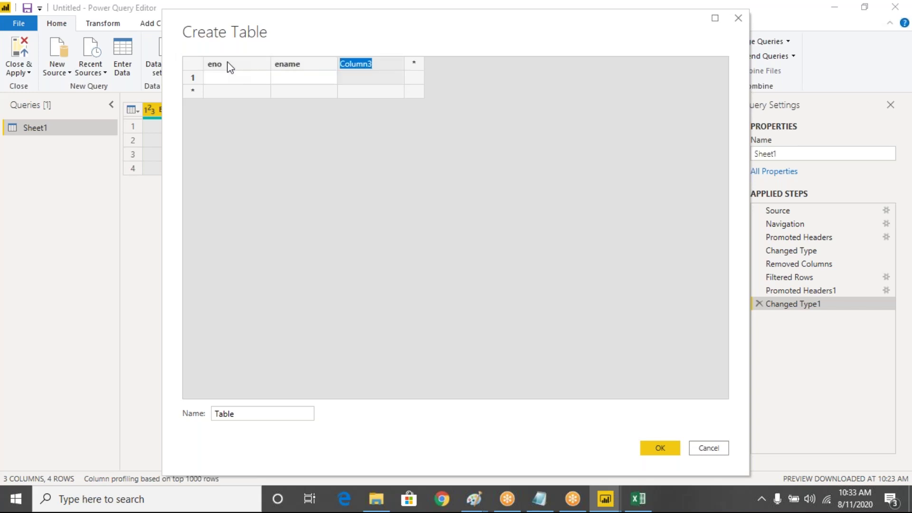
type("sal")
key("Return")
- Enter 100, 200 and 300 in the first three rows of the eno column
key("Left")
key("Left")
type("100")
key("Return")
type("200")
key("Return")
type("300")
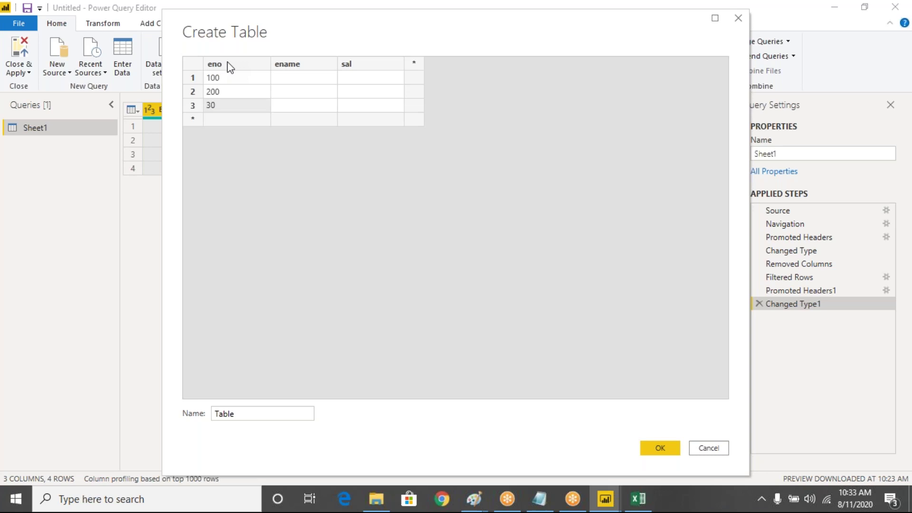
- Fill in the employees' names in the first three rows of the ename column
key("Tab")
key("Up")
key("Up")
type("Ram")
key("Return")
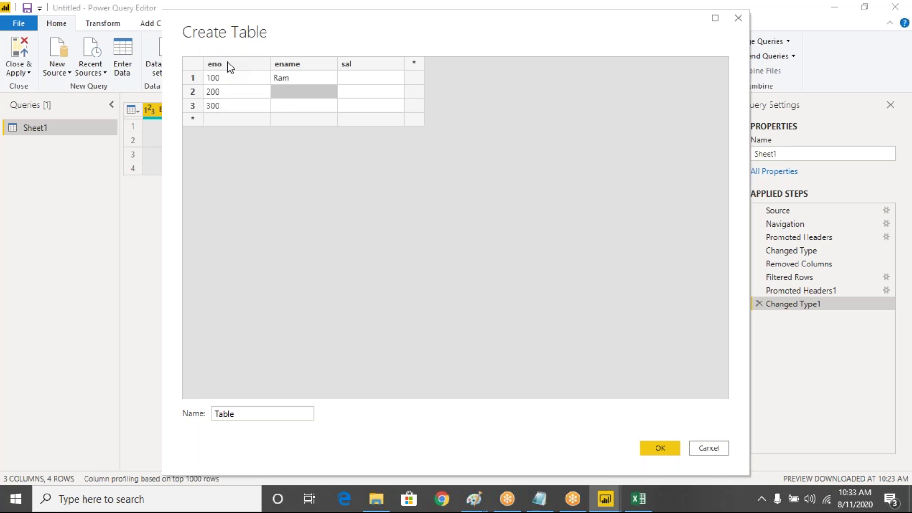
type("Vih")
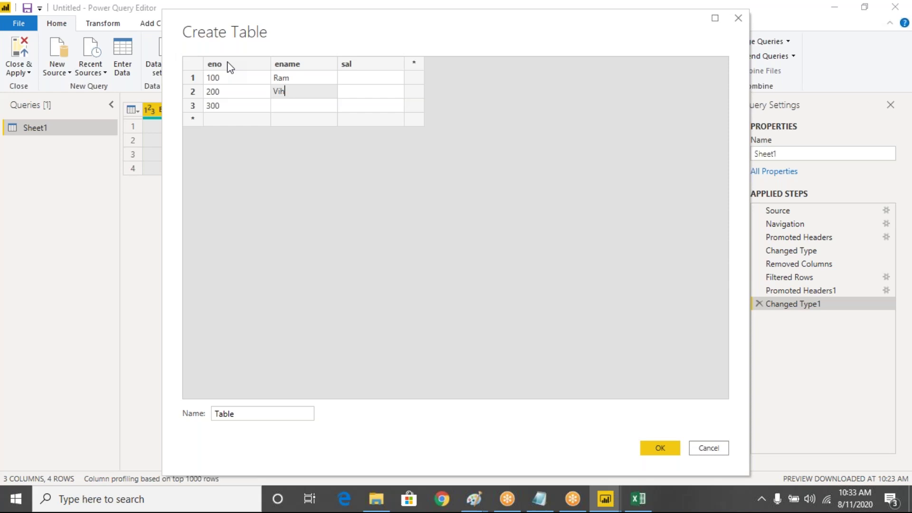
type("aan")
key("Return")
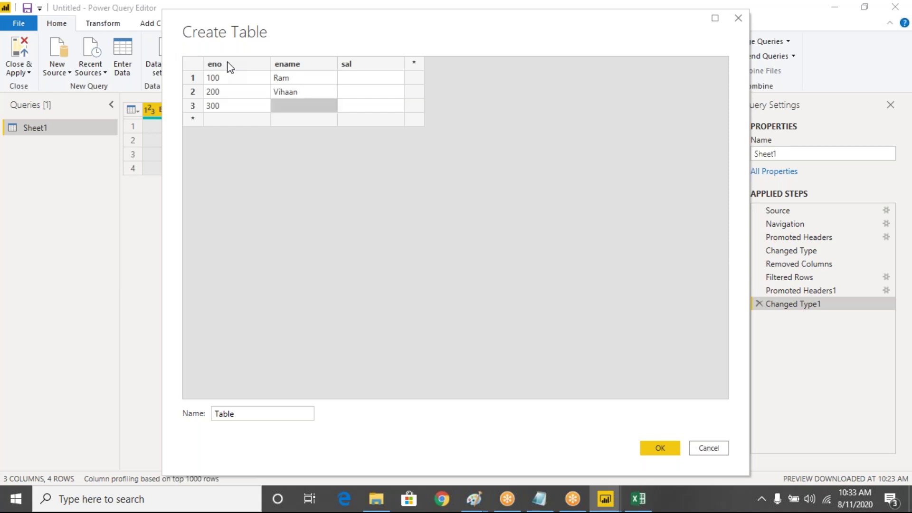
type("Shyaam")
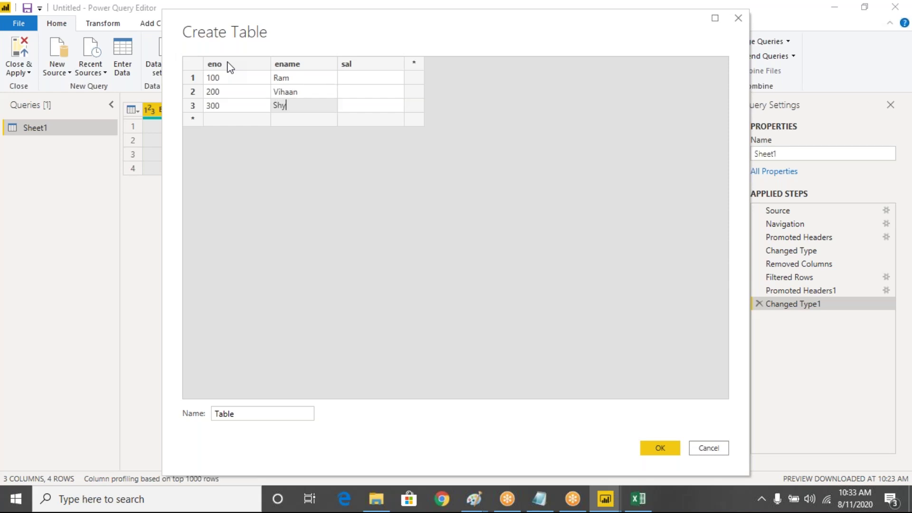
- Enter the salaries 1000, 2000 and 3000 in the first three rows of the sal column
key("Tab")
key("Up")
key("Up")
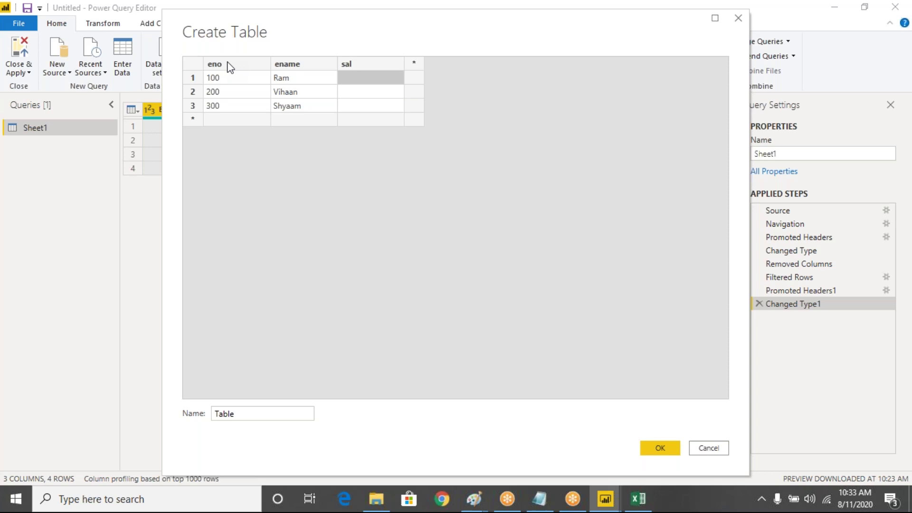
type("100")
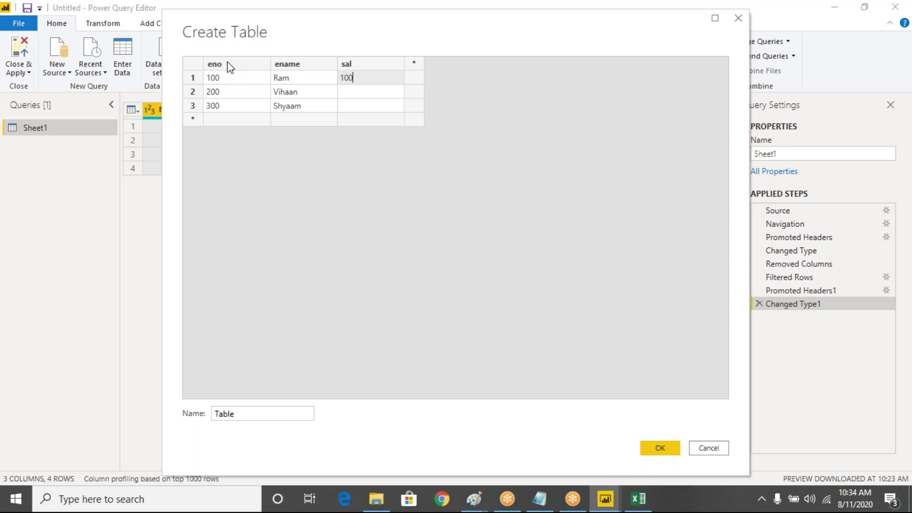
type("0")
key("Return")
type("2")
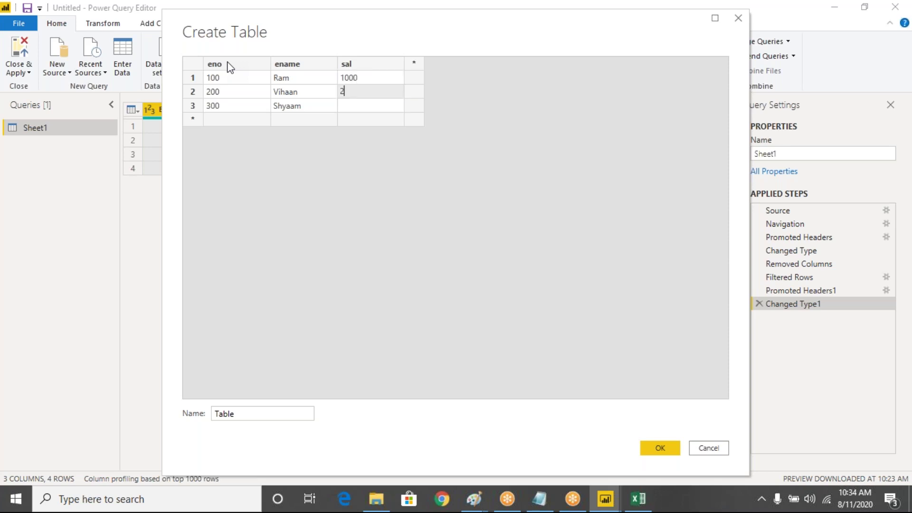
type("000")
key("Return")
type("3000")
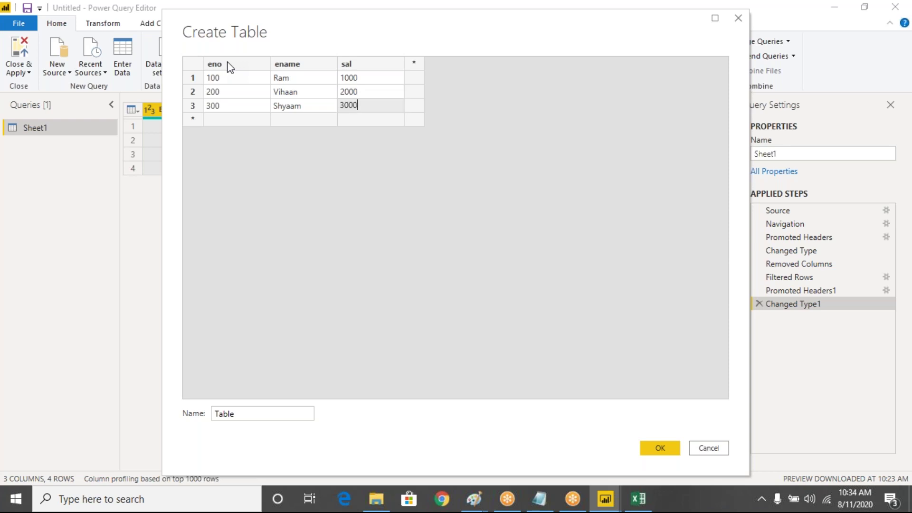
- Add a fourth record that repeats eno 100, with another employee's name and sal 4000
key("Return")
key("Home")
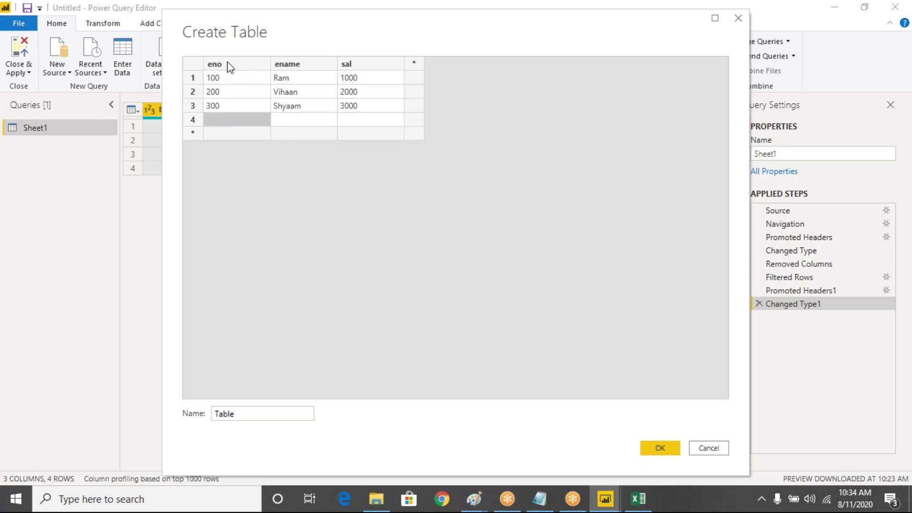
type("100")
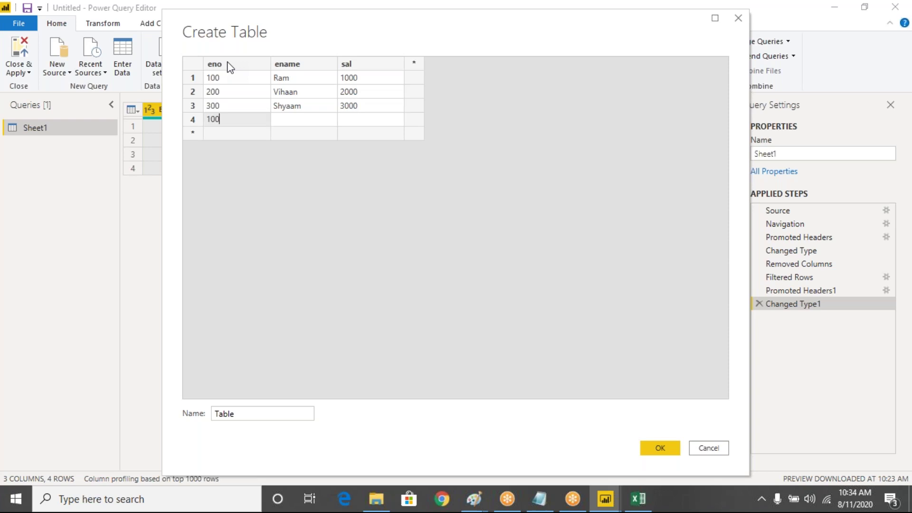
key("Tab")
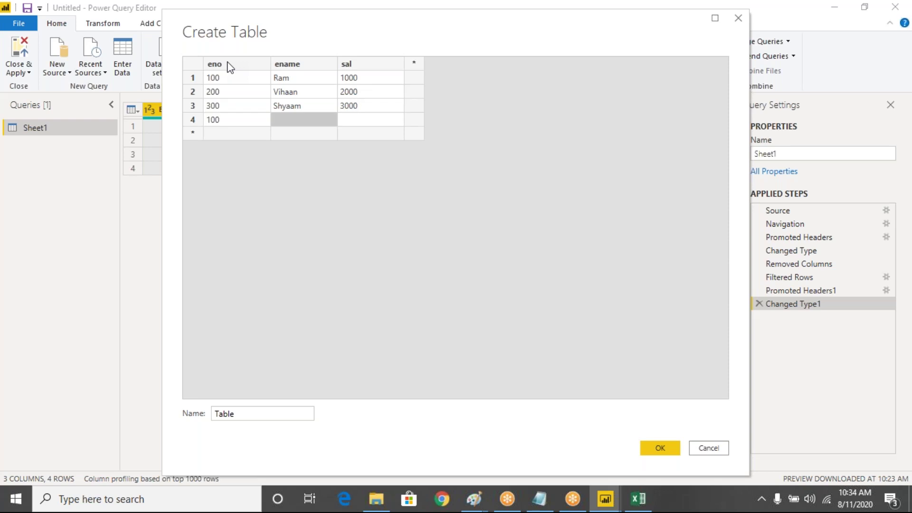
type("Keerthi")
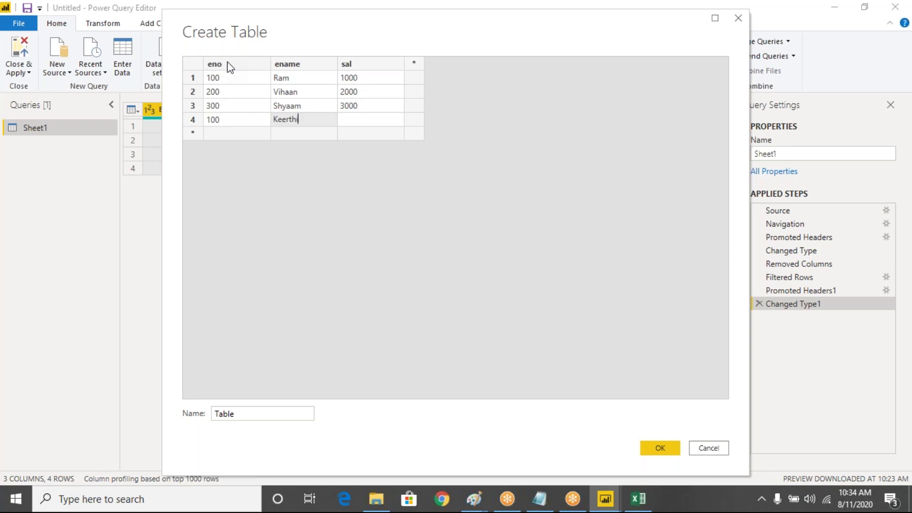
key("Tab")
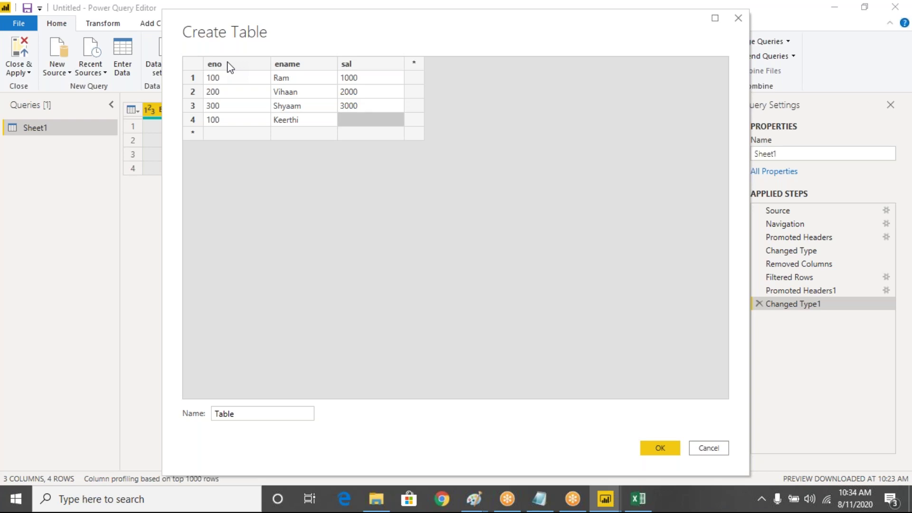
type("4000")
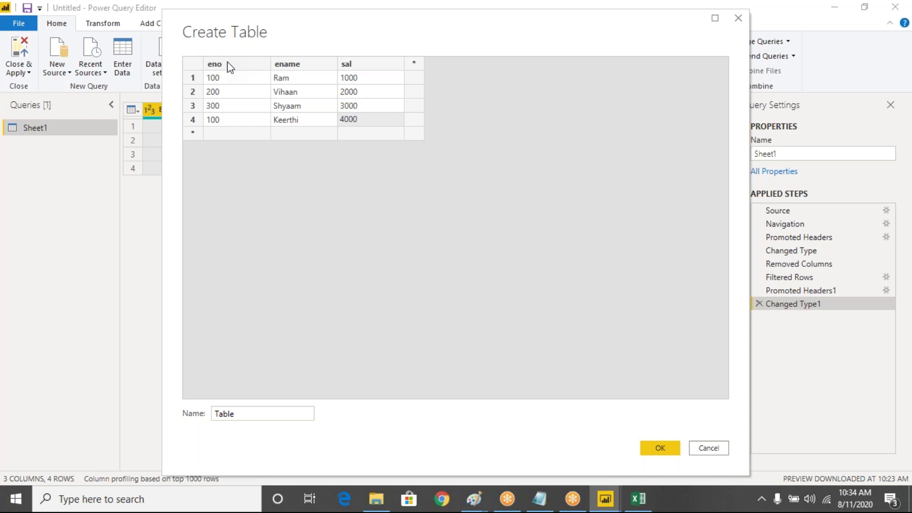
- Name the table Emp and create it as a new query
left_click(259, 413)
key("ctrl+a")
type("Emp")
left_click(668, 454)
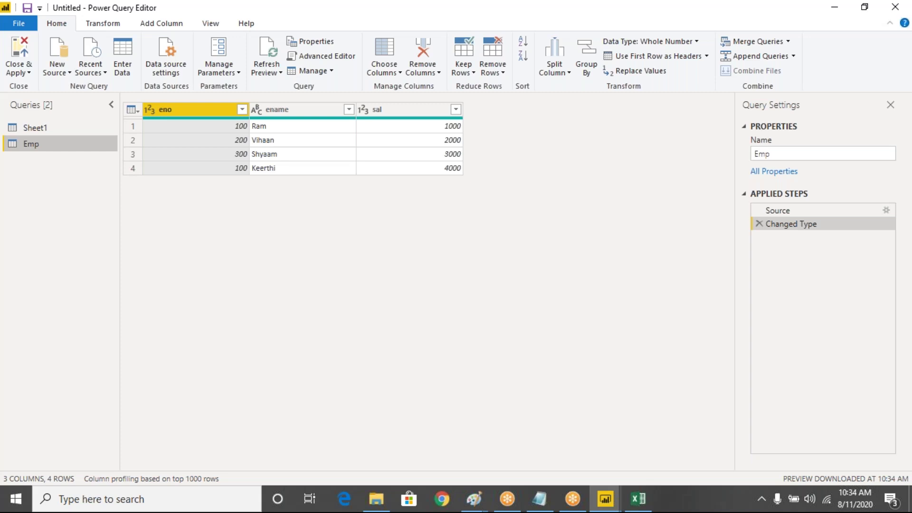
- Review the Emp query's M code in the Advanced Editor and close it without changes
left_click(312, 56)
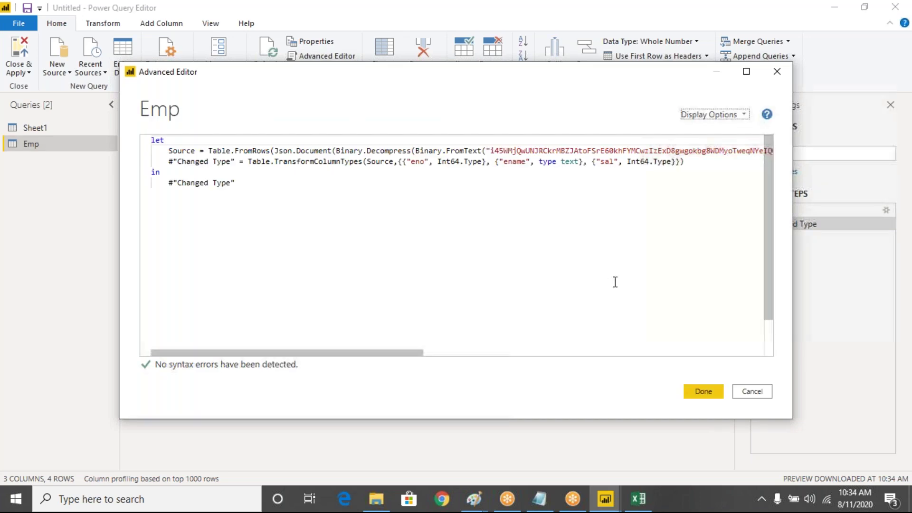
left_click_drag(408, 357, 784, 332)
left_click_drag(870, 332, 346, 332)
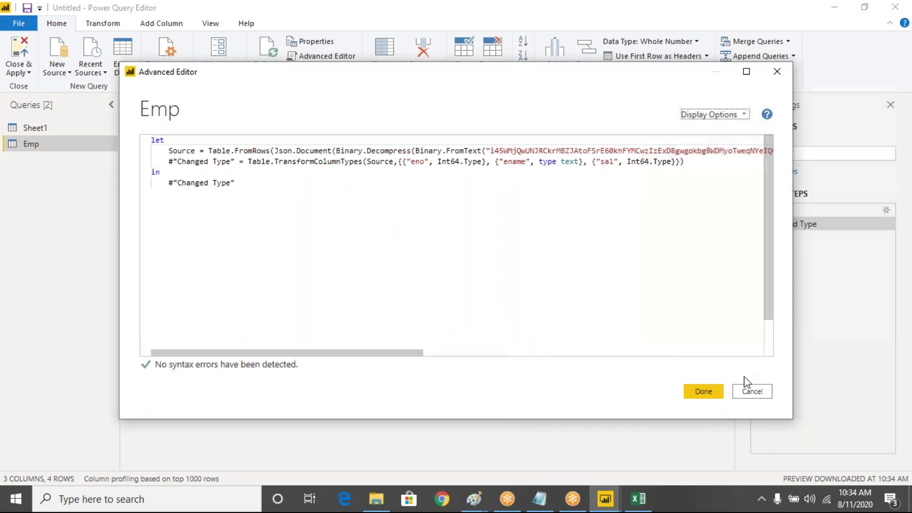
left_click(749, 397)
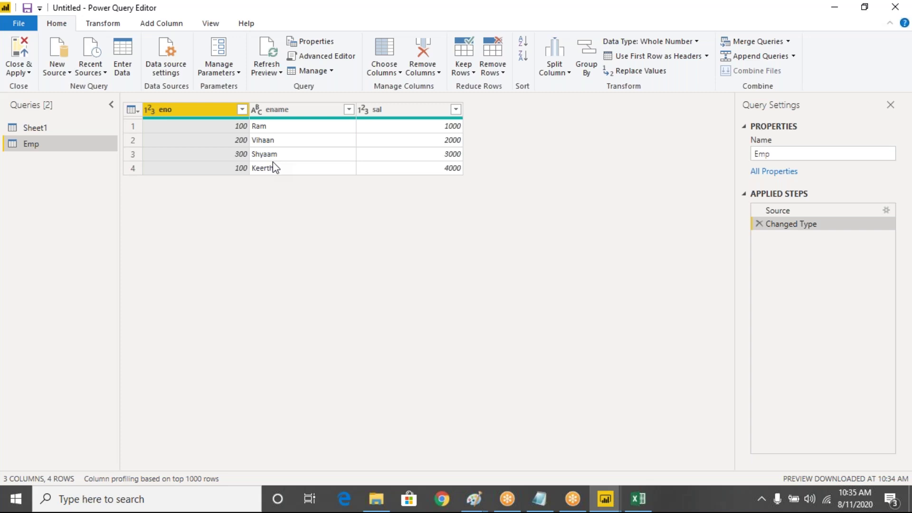
- Remove rows with duplicate values in the ename column of the Emp query
left_click(287, 169)
left_click(288, 155)
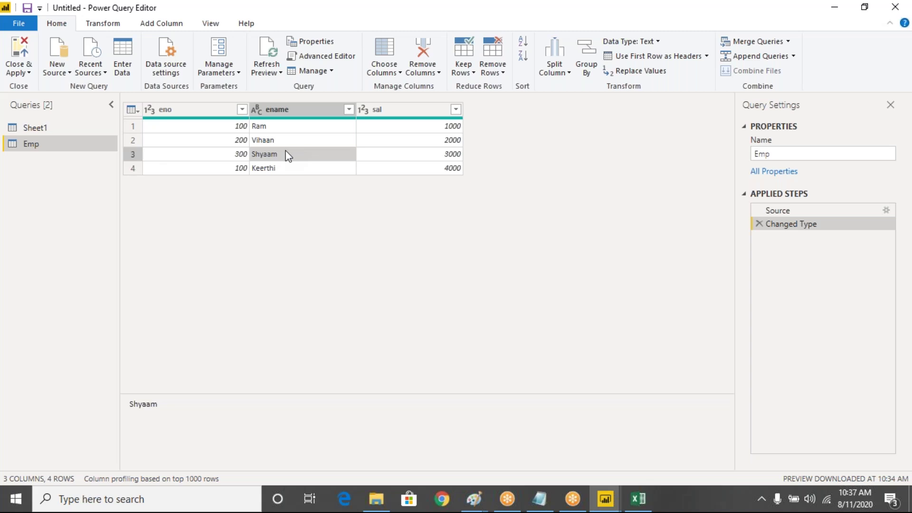
left_click(492, 76)
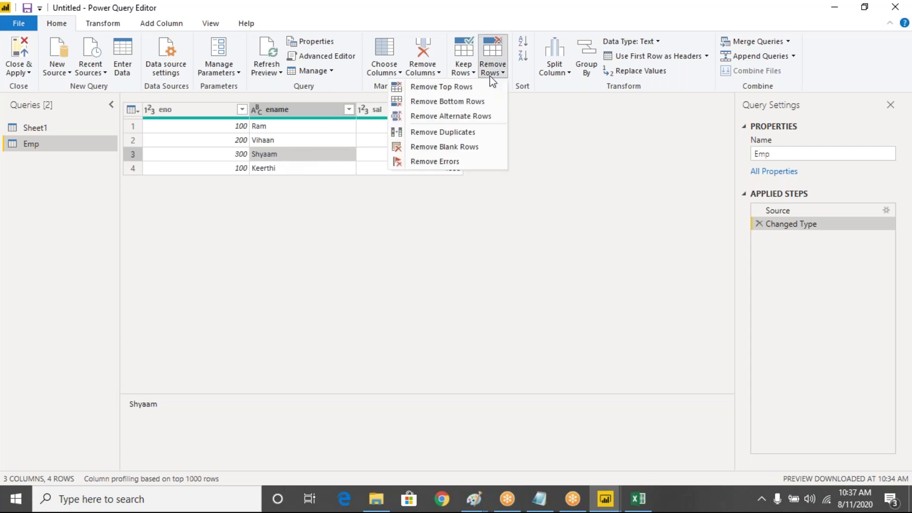
left_click(466, 133)
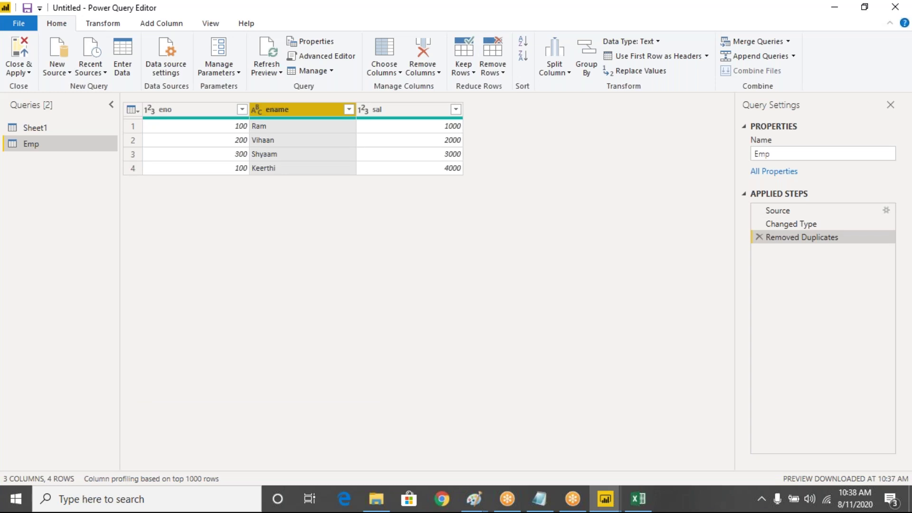
- Remove rows with duplicate values in the eno column of the Emp query
left_click(499, 72)
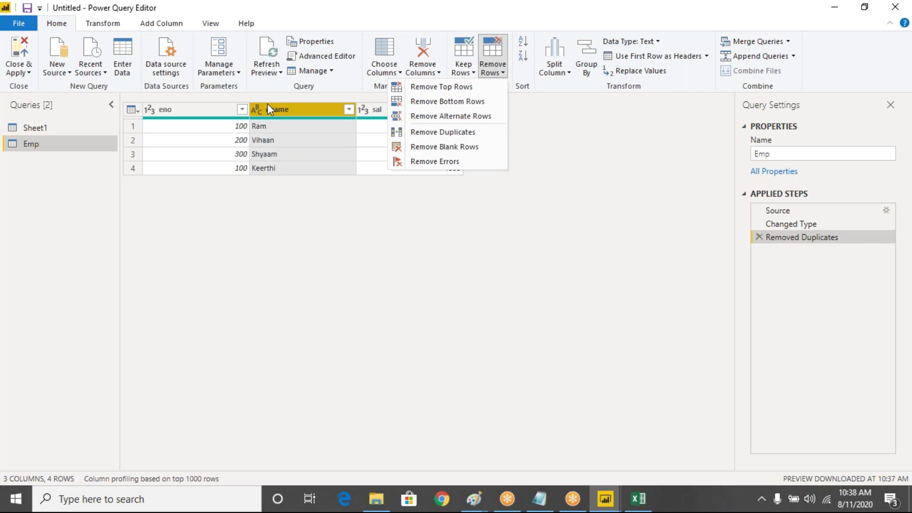
left_click(215, 116)
left_click(215, 116)
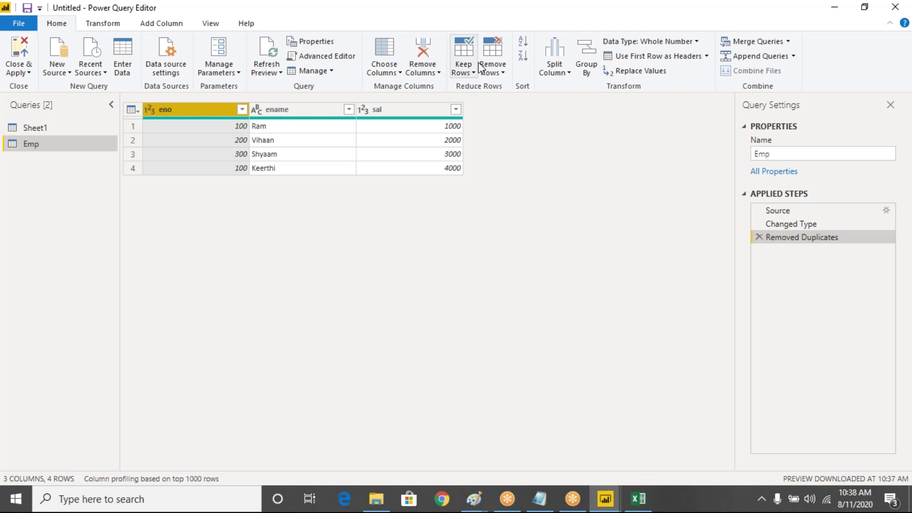
left_click(497, 74)
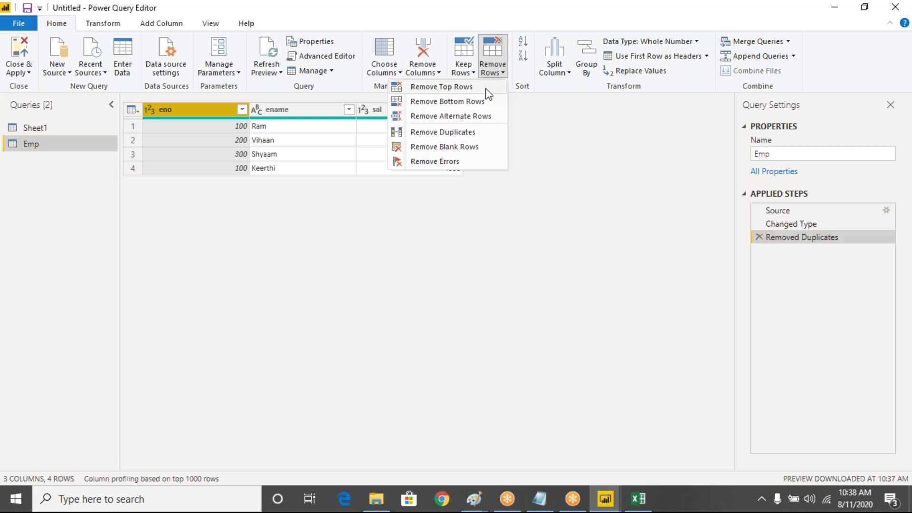
left_click(438, 134)
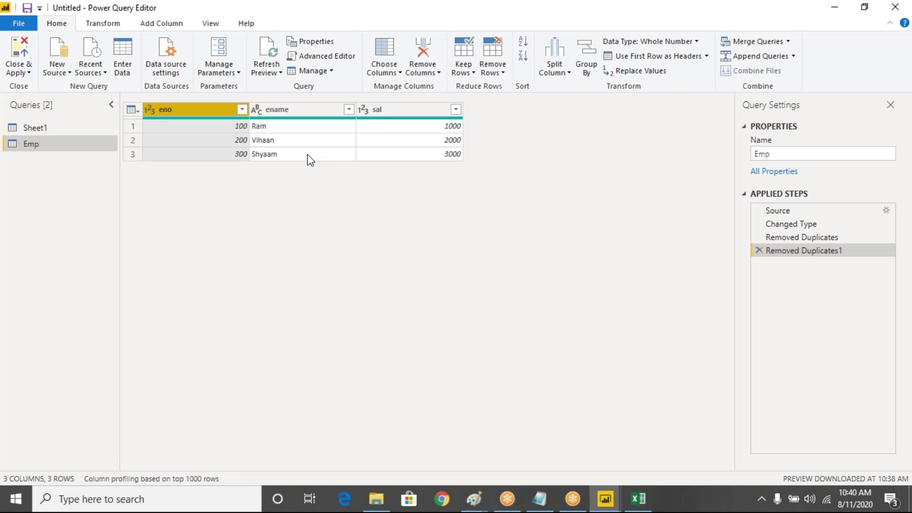
left_click(494, 75)
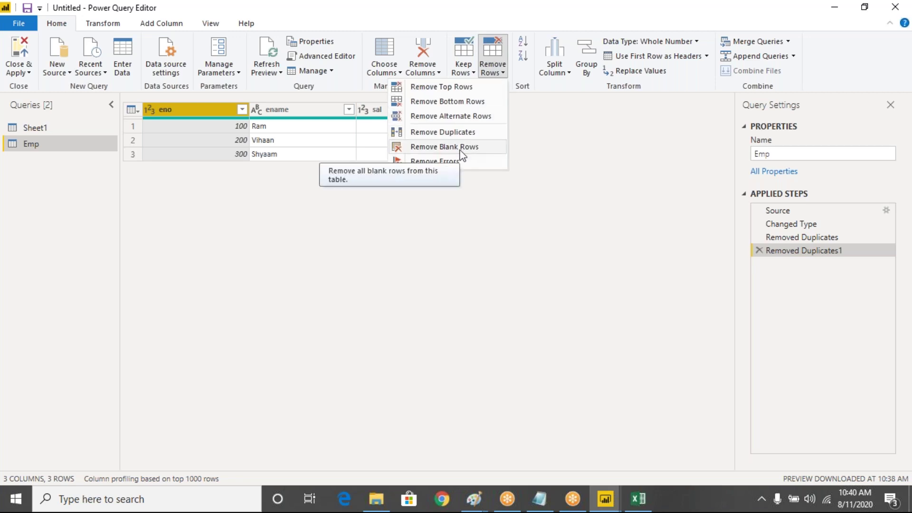
left_click(295, 158)
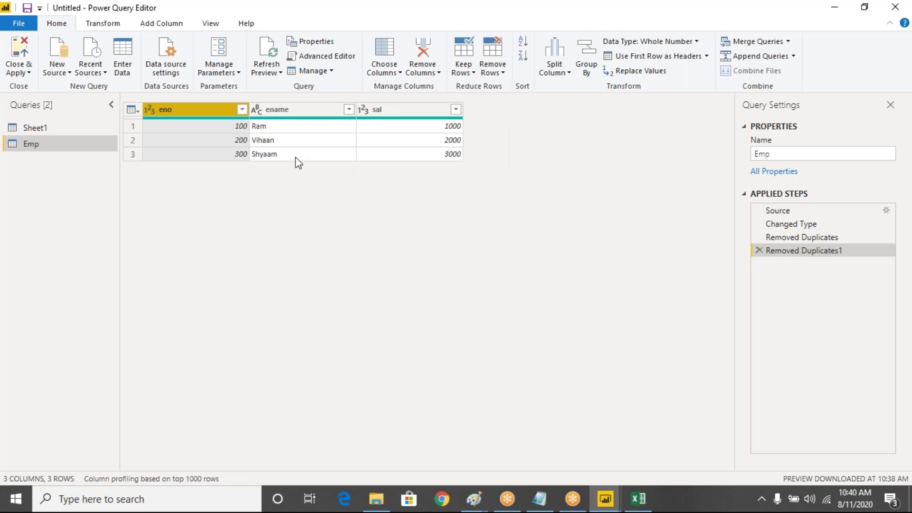
left_click(295, 158)
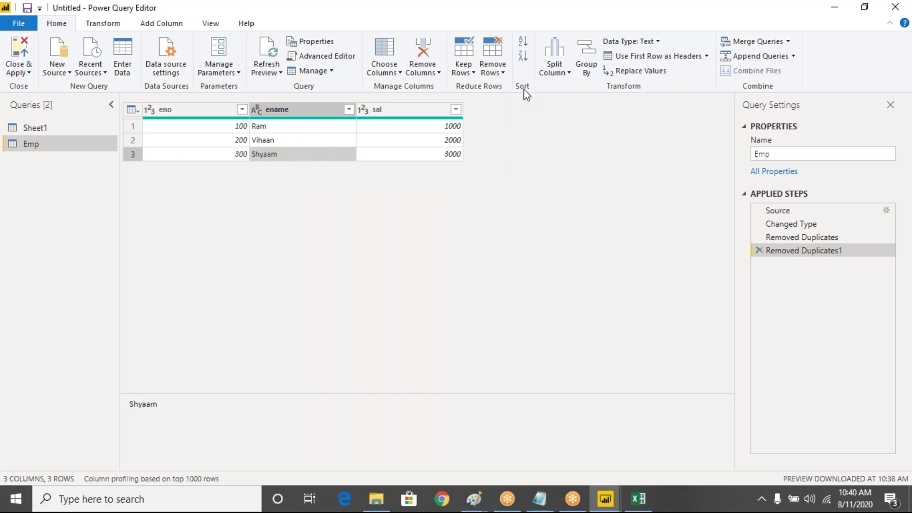
left_click(494, 73)
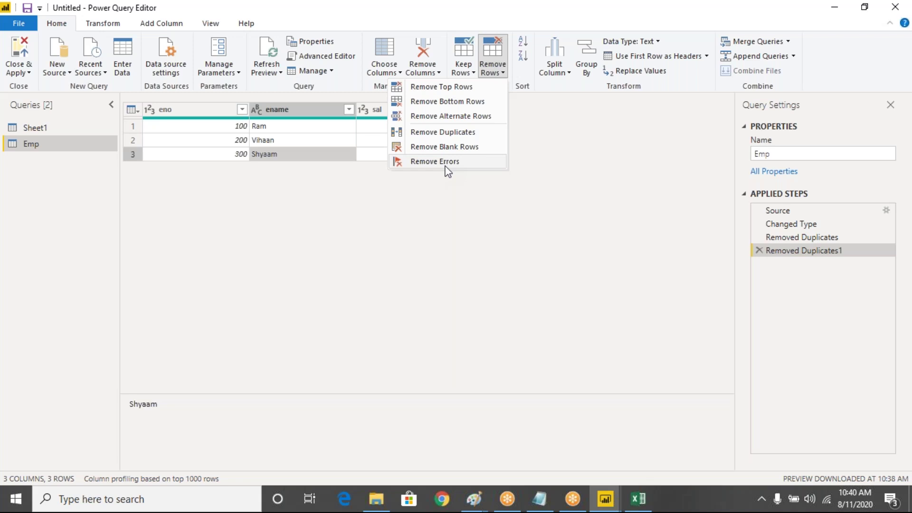
left_click(470, 76)
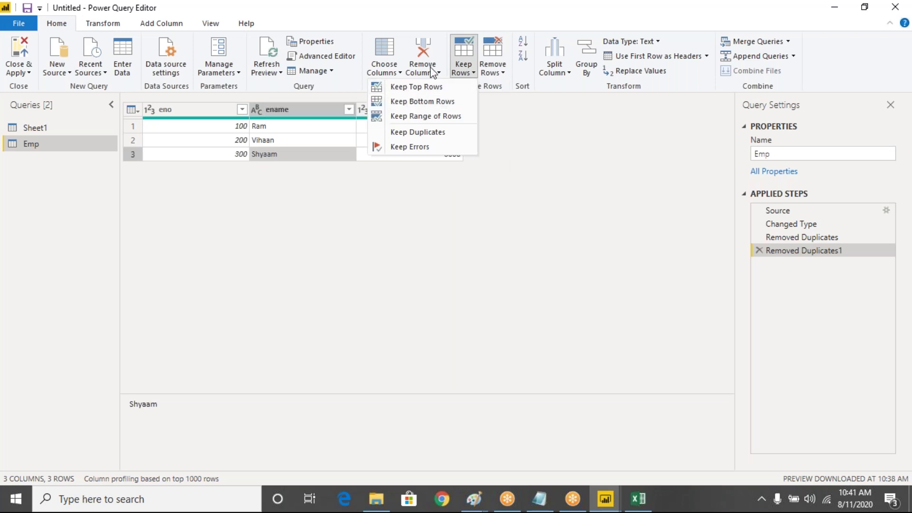
left_click(393, 71)
left_click(394, 72)
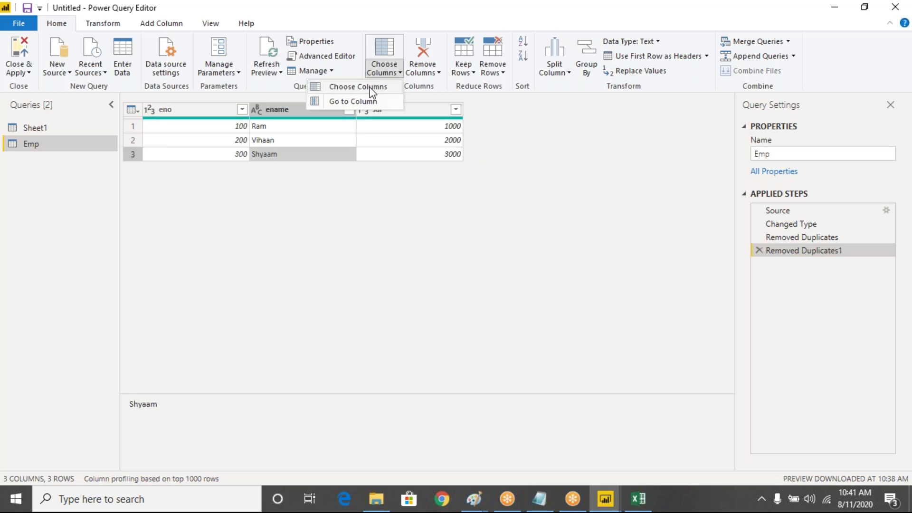
left_click(394, 75)
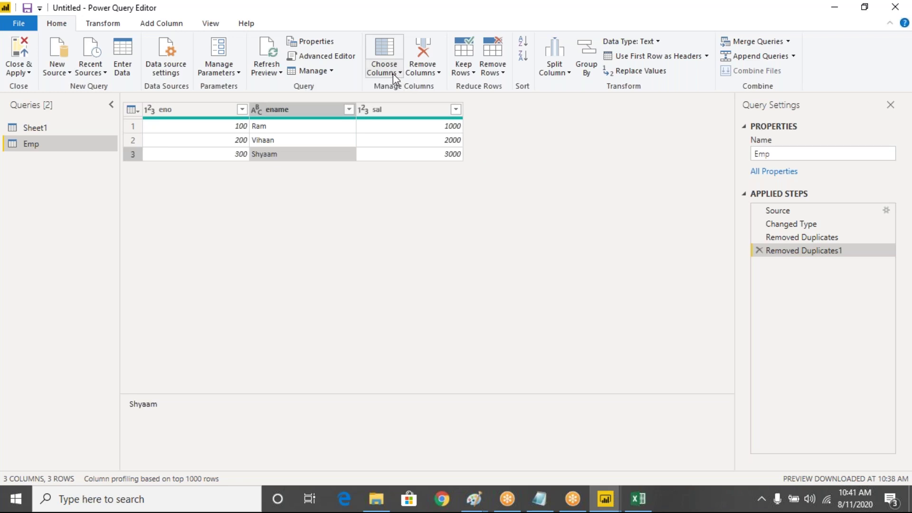
left_click(392, 73)
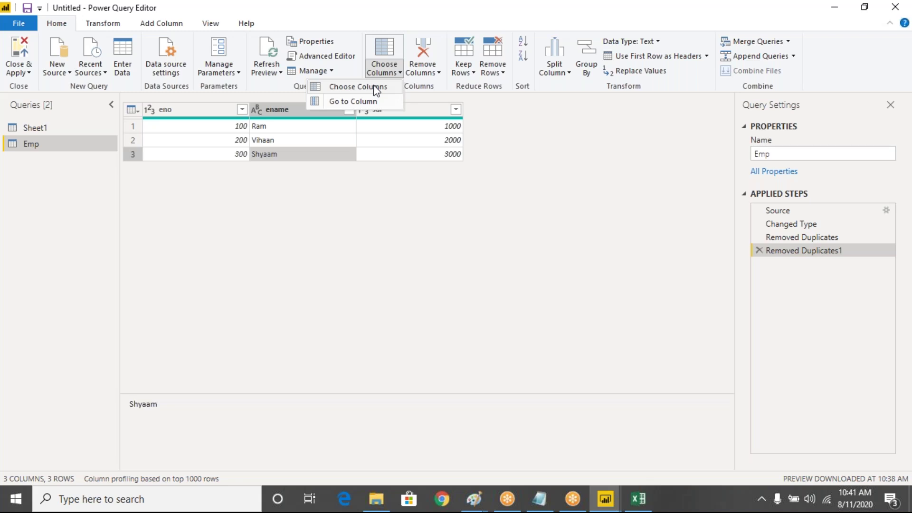
- Fill in Keep Range of Rows with first row 5 and 10 rows, and dismiss the dialog without applying it
left_click(472, 73)
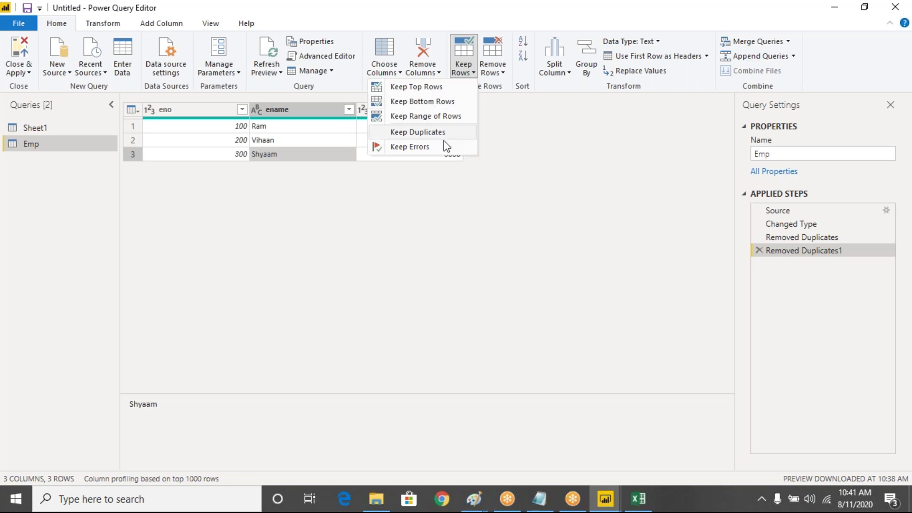
left_click(423, 122)
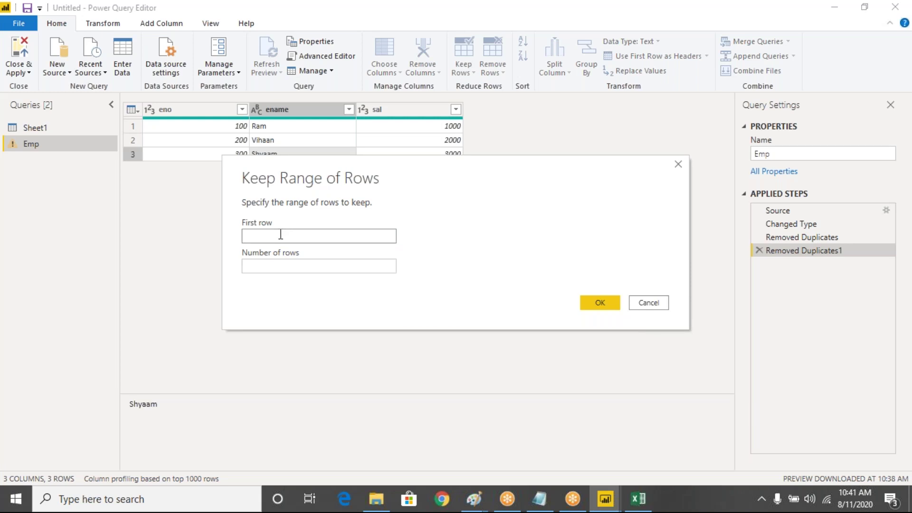
type("5")
type("10")
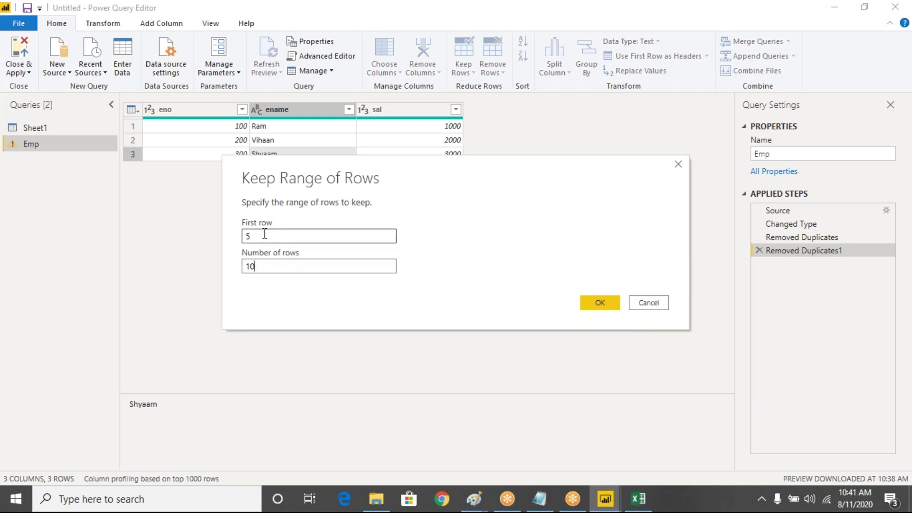
left_click_drag(257, 234, 257, 267)
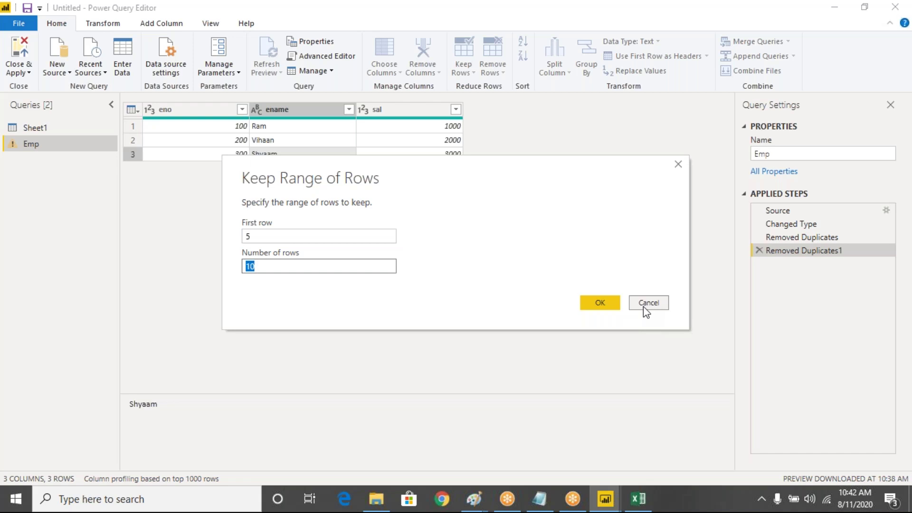
left_click(260, 237)
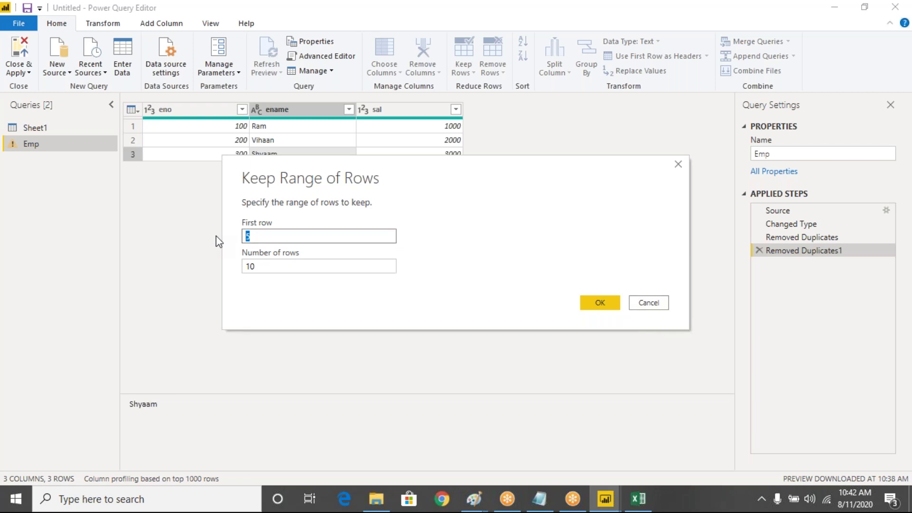
left_click(651, 304)
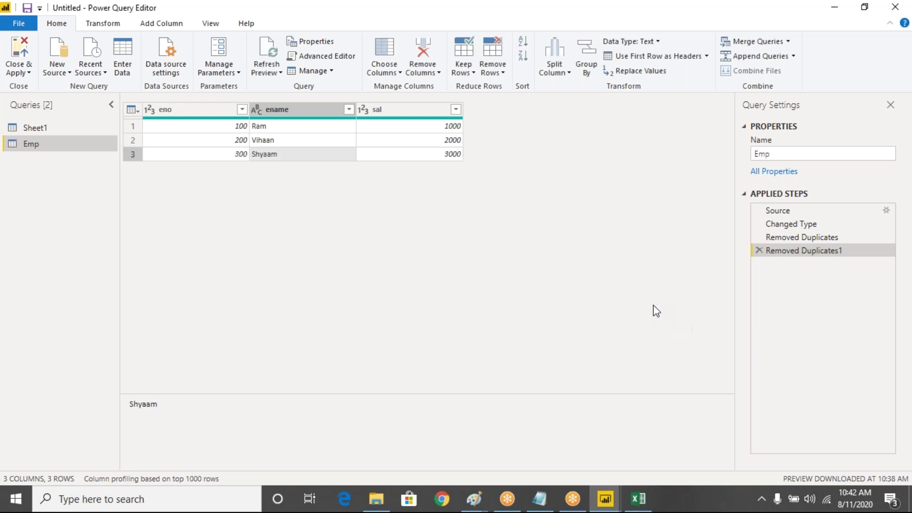
- Delete the Removed Duplicates1 step from the Emp query and keep only the rows with duplicated eno values
left_click(459, 74)
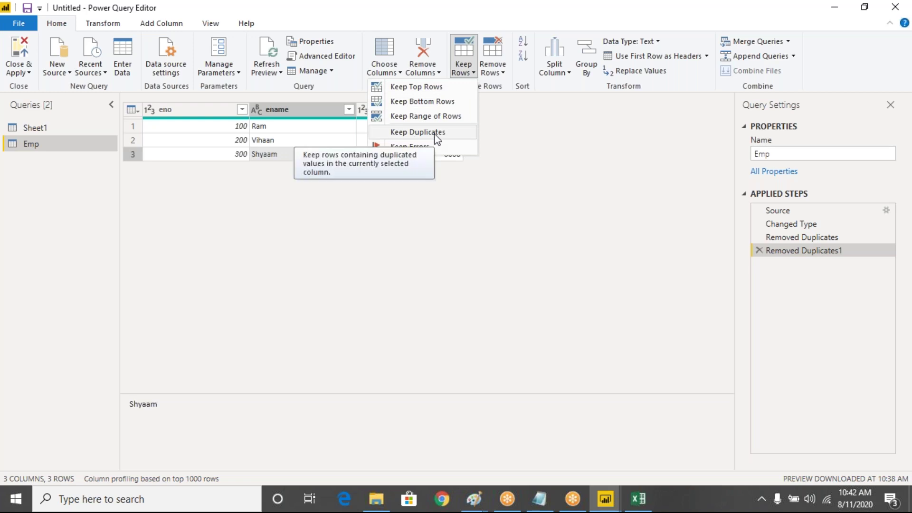
left_click(556, 244)
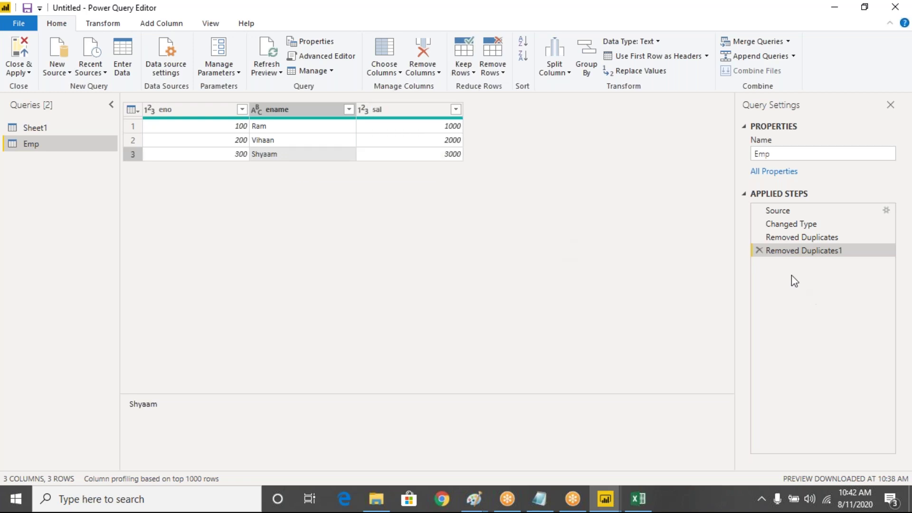
left_click(759, 251)
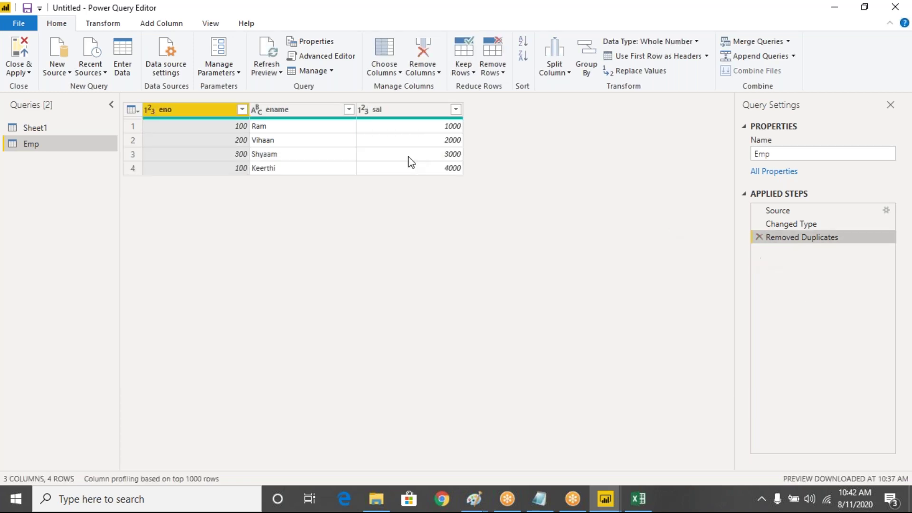
left_click(469, 72)
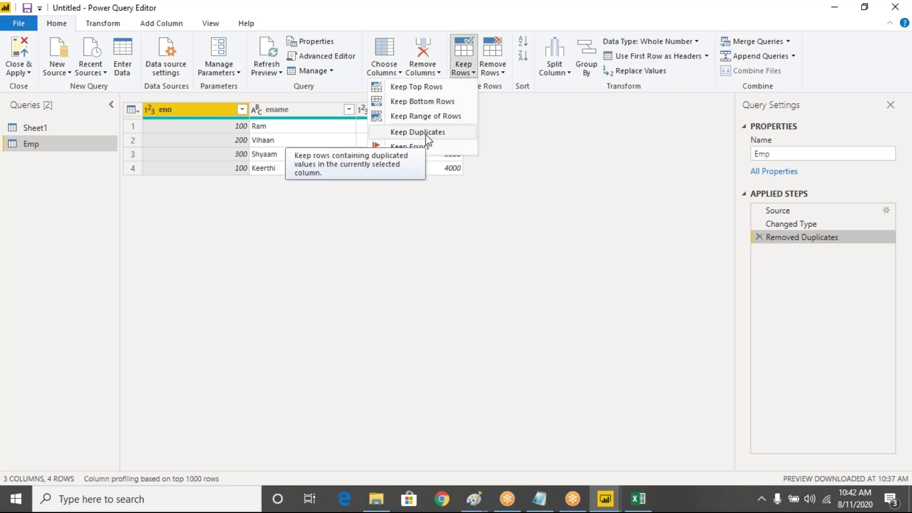
left_click(425, 133)
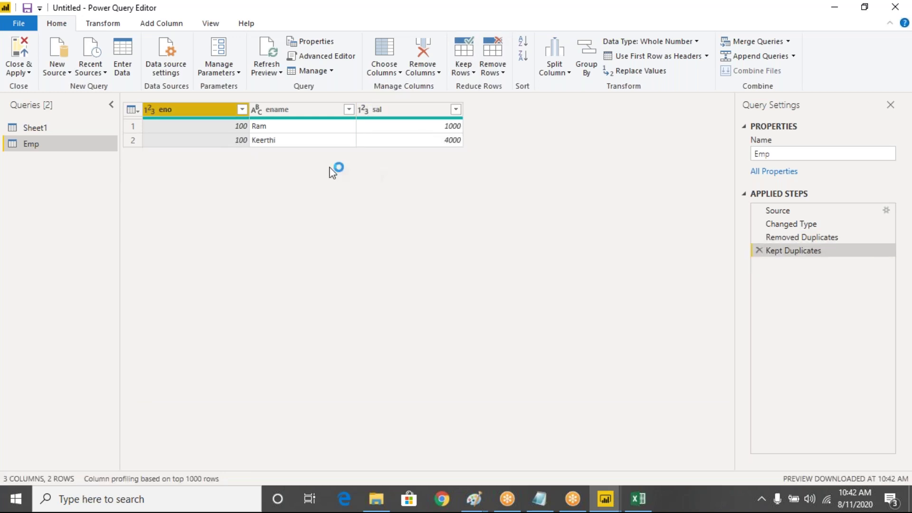
- Delete the Kept Duplicates step from the Emp query's applied steps
left_click(463, 69)
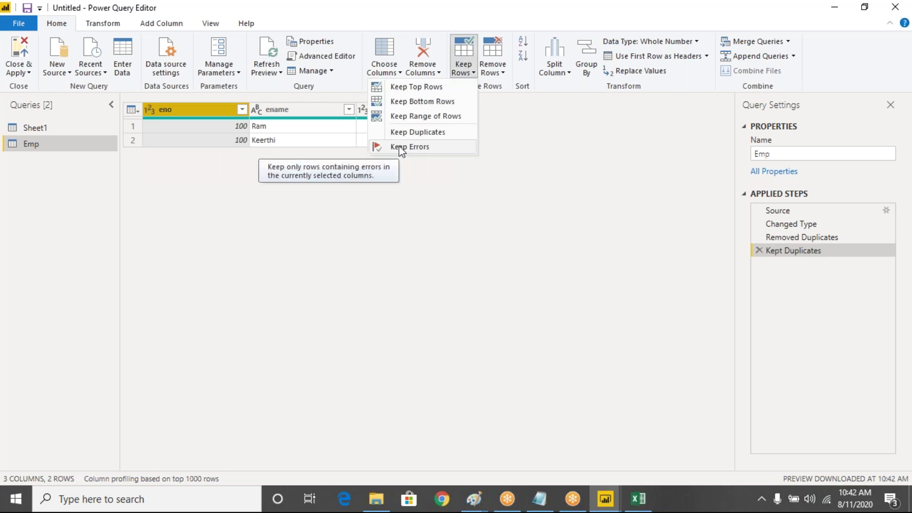
left_click(354, 209)
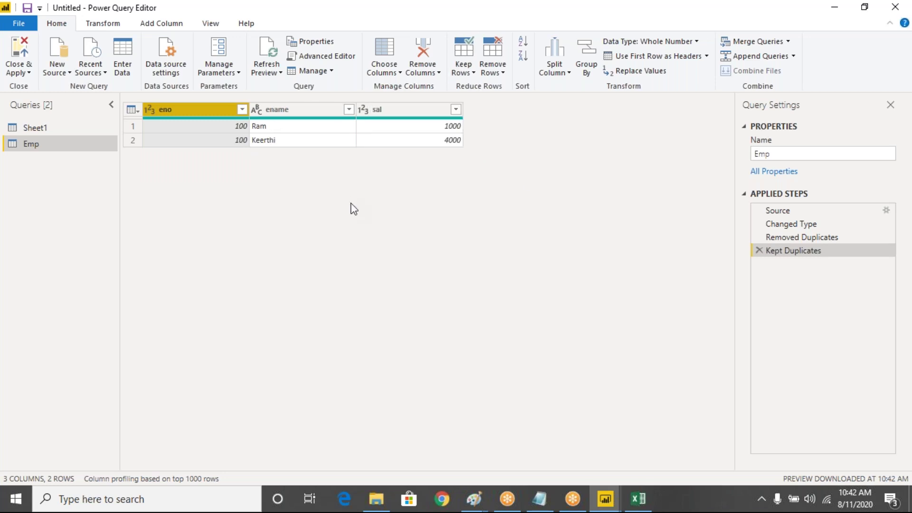
left_click(759, 250)
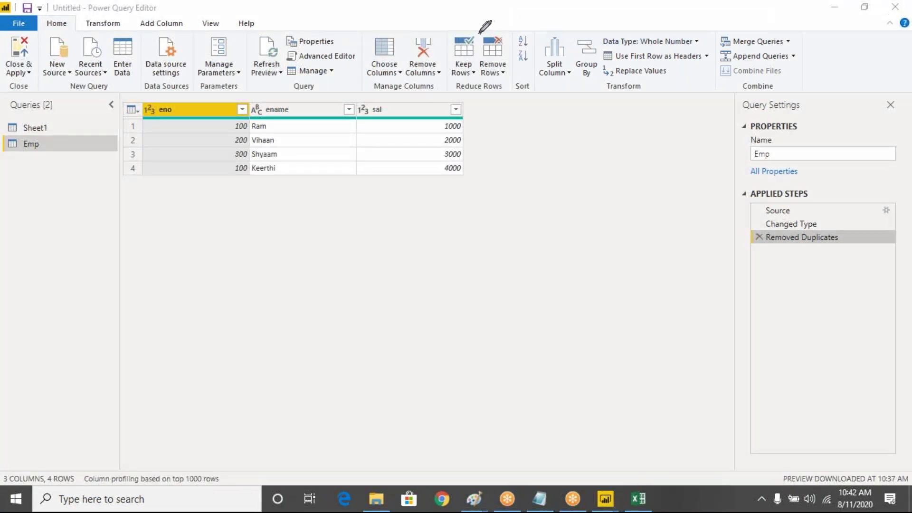
mouse_move(478, 33)
left_mouse_down()
mouse_move(463, 47)
mouse_move(514, 60)
mouse_move(475, 35)
left_mouse_up()
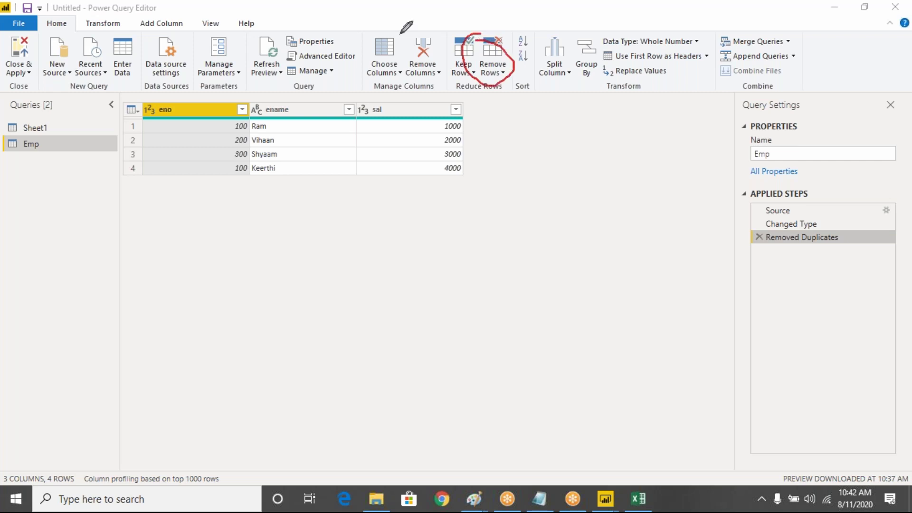
mouse_move(391, 31)
left_mouse_down()
mouse_move(380, 72)
mouse_move(435, 50)
mouse_move(399, 32)
left_mouse_up()
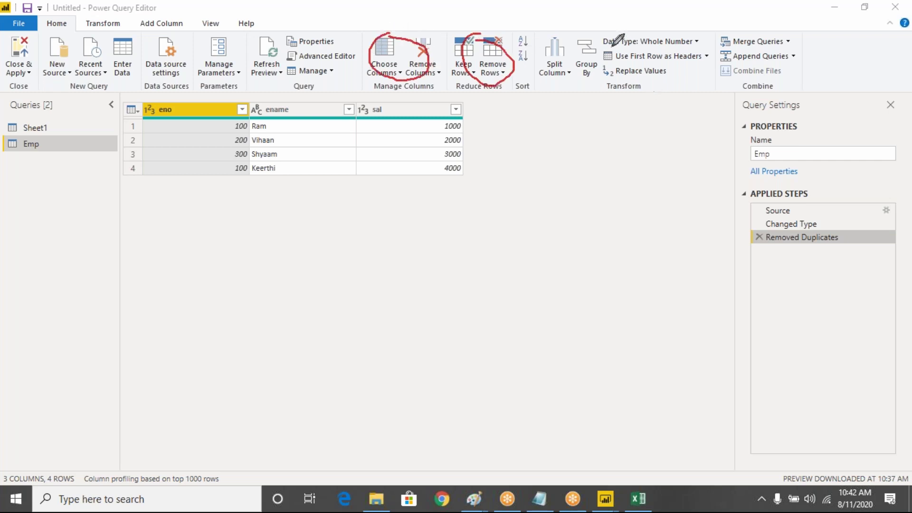
mouse_move(611, 46)
left_mouse_down()
mouse_move(610, 57)
mouse_move(720, 65)
left_mouse_up()
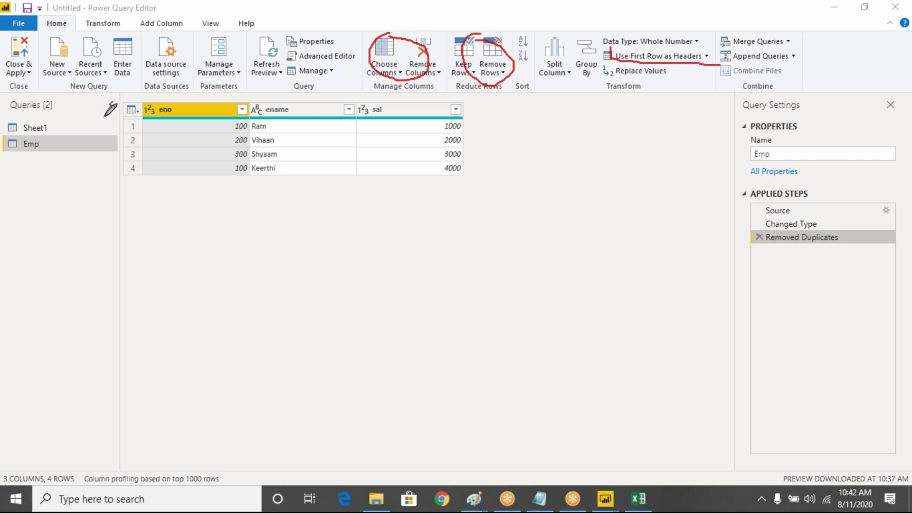
mouse_move(101, 115)
left_mouse_down()
mouse_move(138, 125)
mouse_move(245, 118)
left_mouse_up()
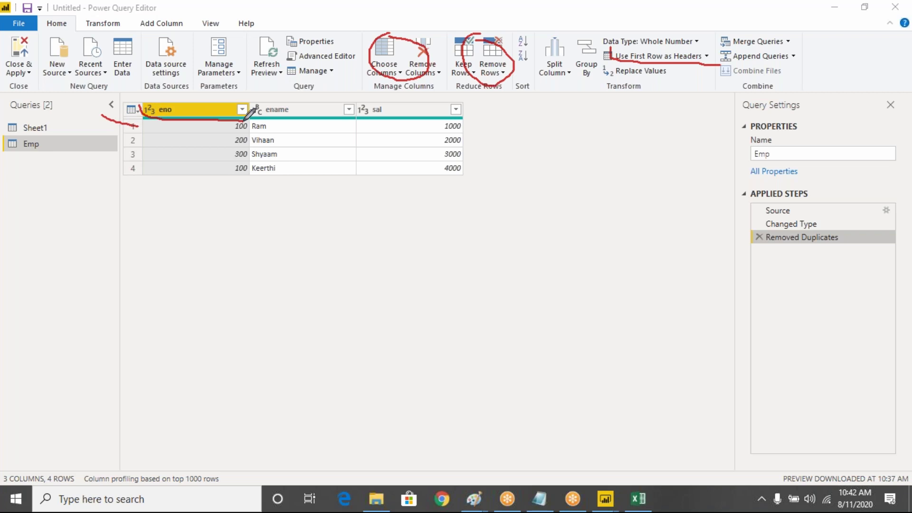
mouse_move(112, 35)
left_mouse_down()
mouse_move(109, 62)
mouse_move(132, 79)
mouse_move(129, 40)
left_mouse_up()
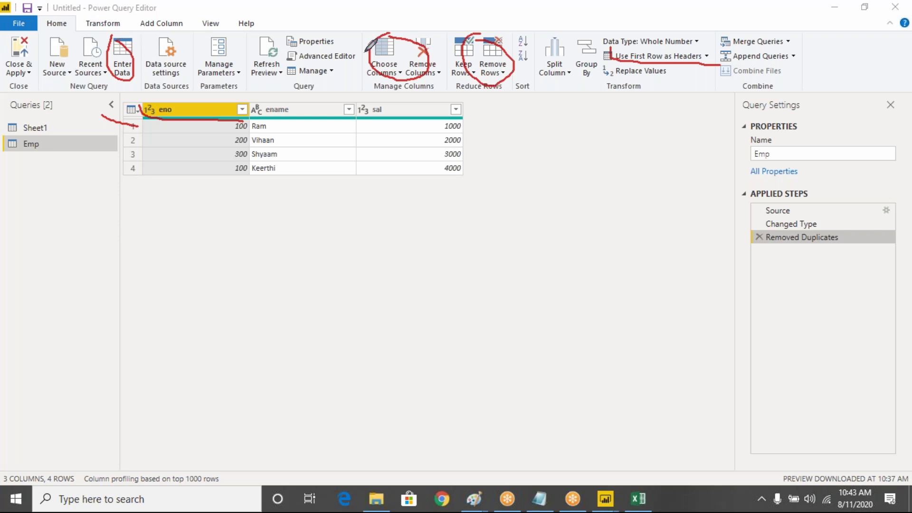
mouse_move(355, 50)
left_mouse_down()
mouse_move(295, 51)
mouse_move(311, 66)
mouse_move(364, 56)
mouse_move(358, 43)
left_mouse_up()
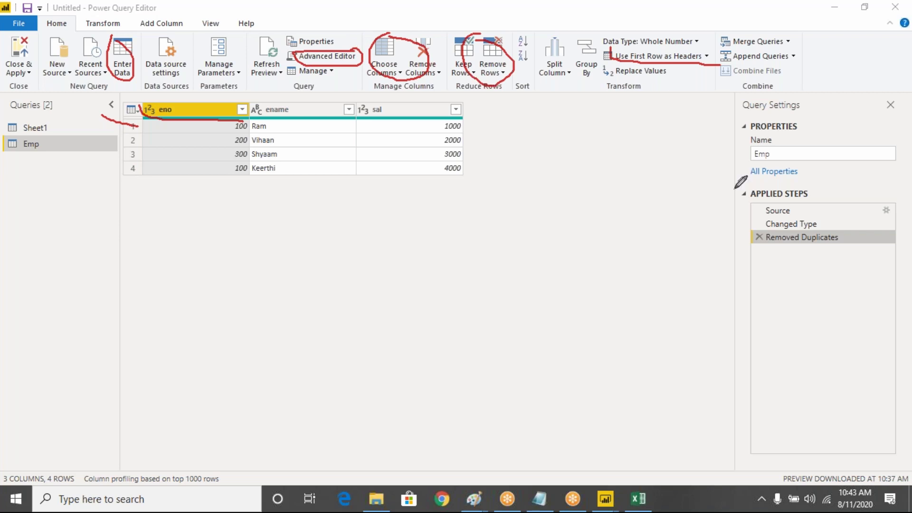
mouse_move(848, 213)
left_mouse_down()
mouse_move(759, 210)
mouse_move(853, 240)
mouse_move(850, 213)
left_mouse_up()
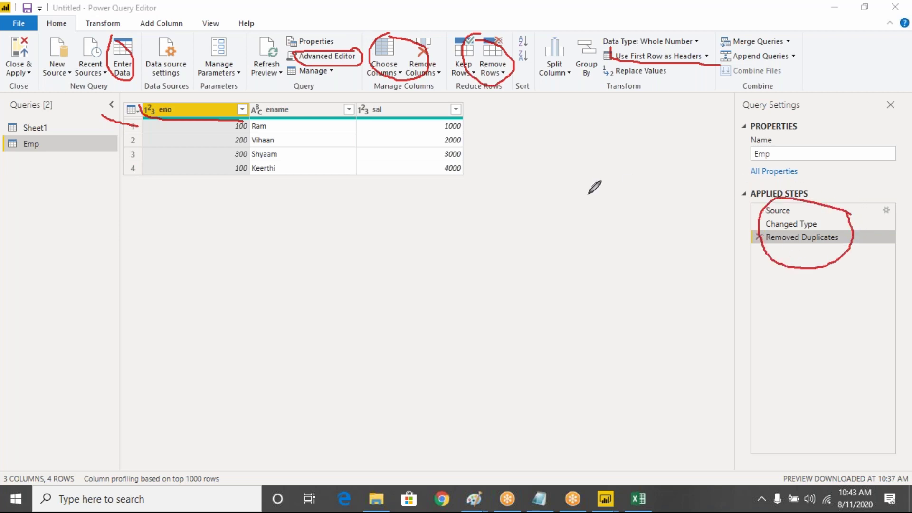
mouse_move(216, 358)
left_mouse_down()
mouse_move(81, 133)
mouse_move(76, 167)
mouse_move(139, 145)
left_mouse_up()
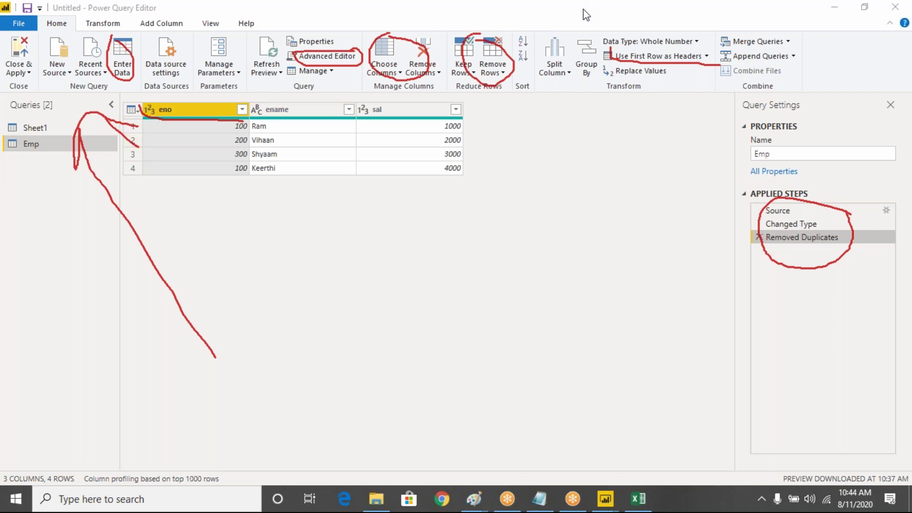
left_click(586, 100)
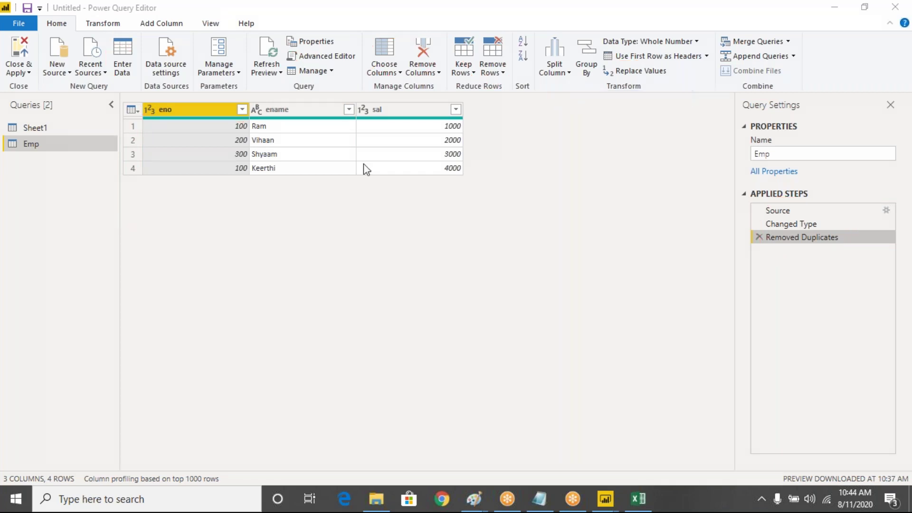
- Close the Power Query Editor with the query changes applied, and display the Sheet1 table in Data view
left_click(21, 69)
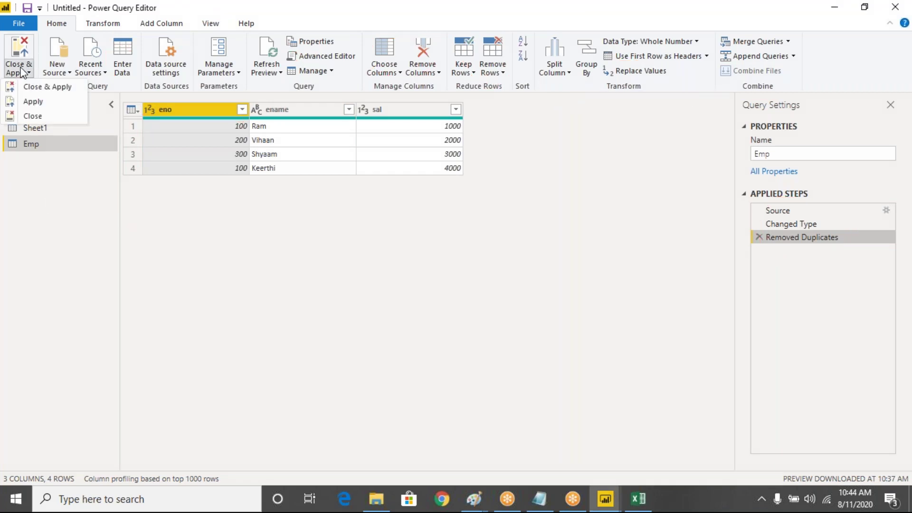
left_click(36, 88)
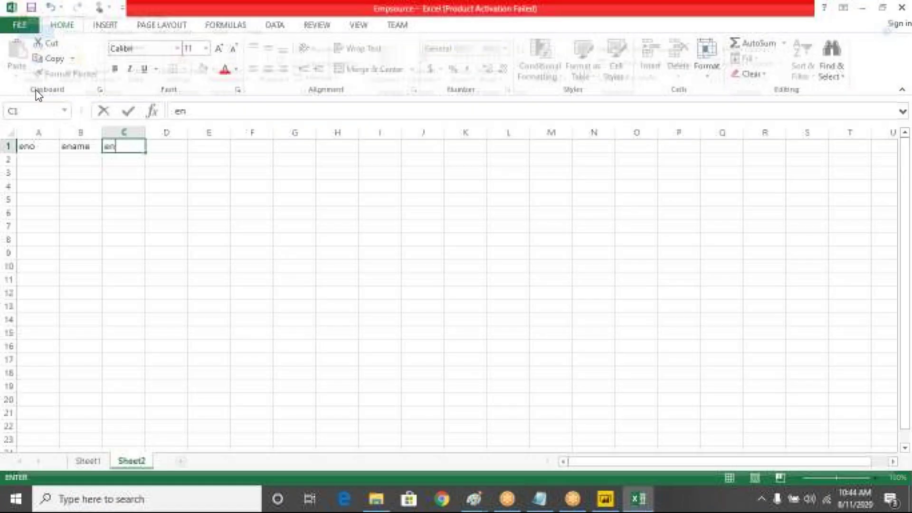
left_click(606, 499)
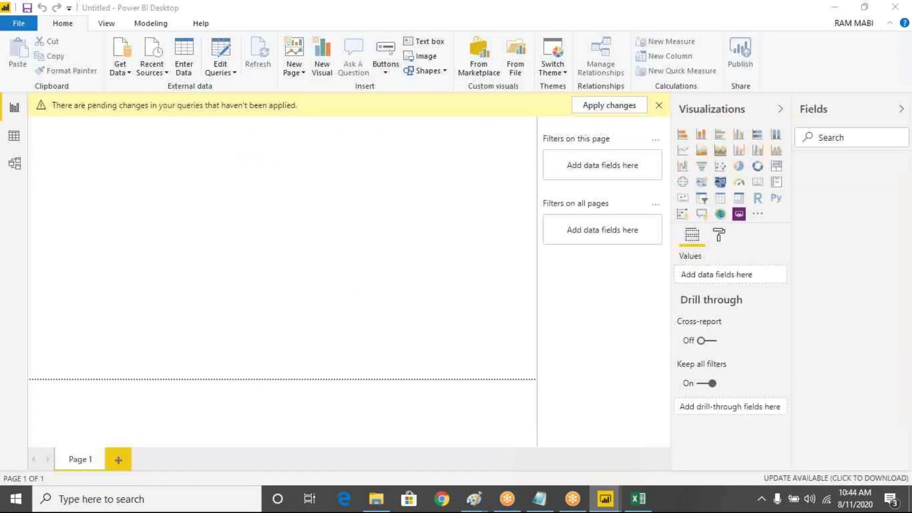
mouse_move(606, 499)
left_click(577, 426)
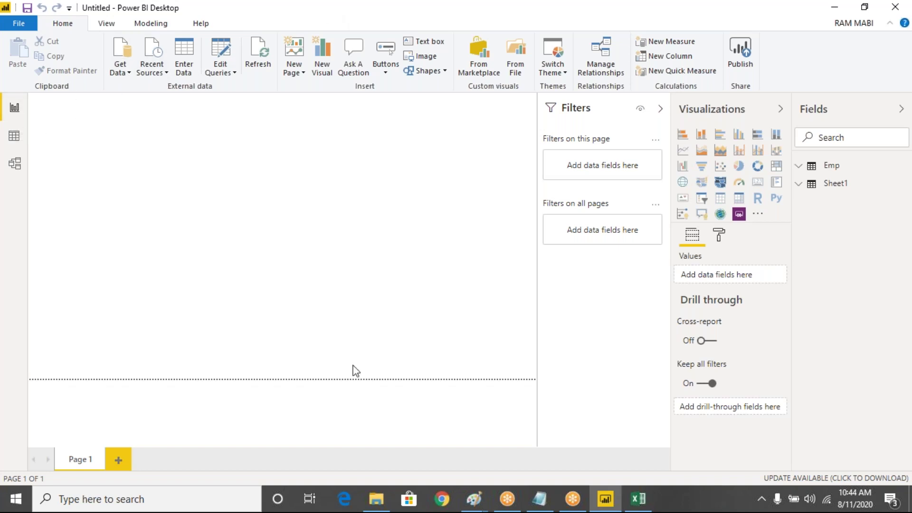
left_click(14, 137)
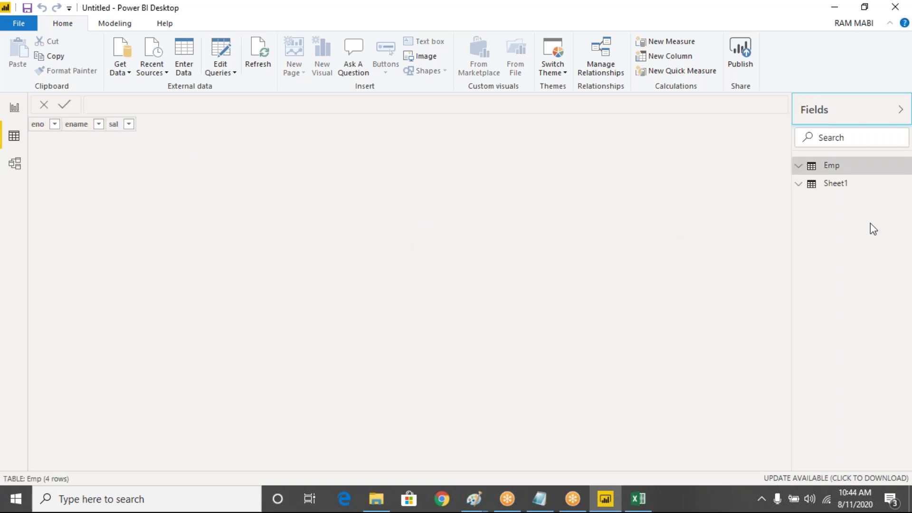
left_click(831, 187)
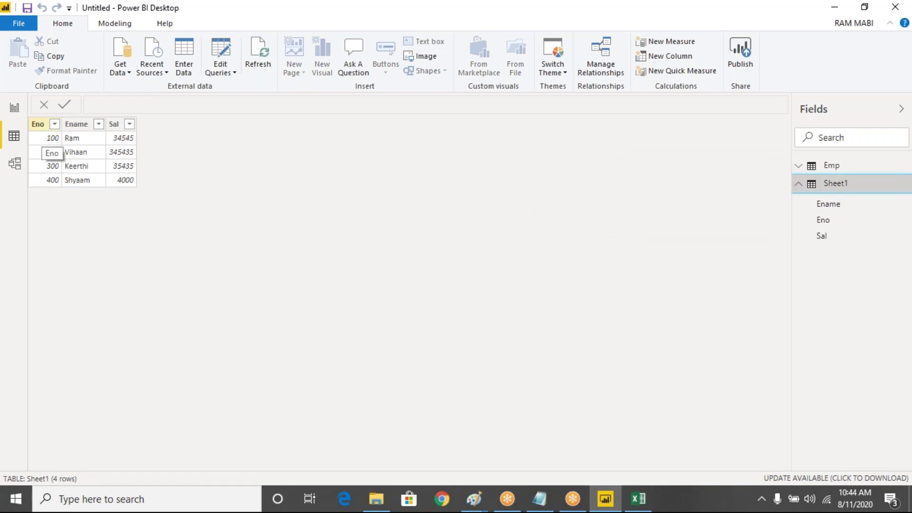
- Save the report on the Desktop as a Power BI file named 11082020practical
left_click(27, 9)
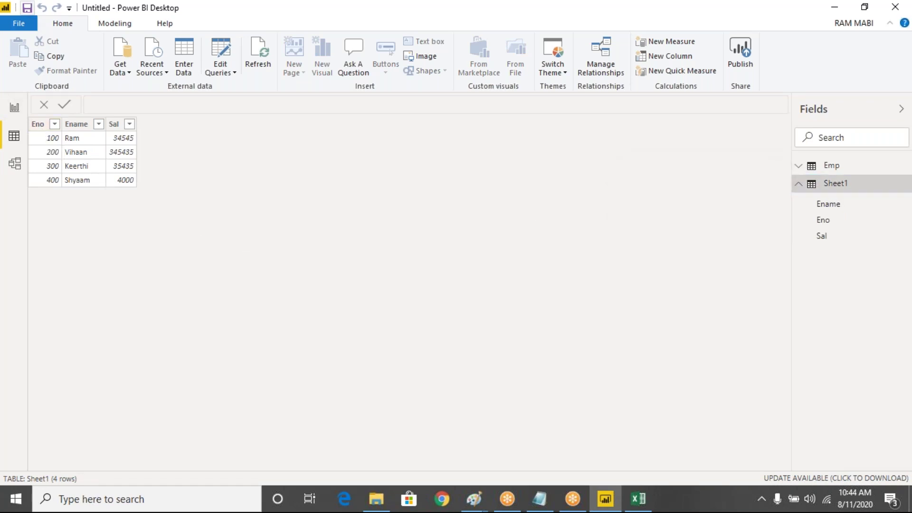
left_click_drag(448, 152, 442, 224)
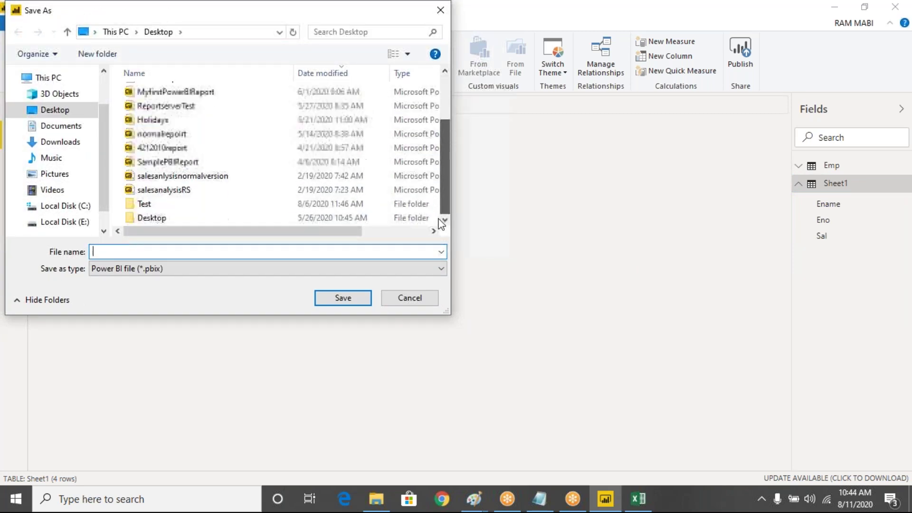
left_click(214, 256)
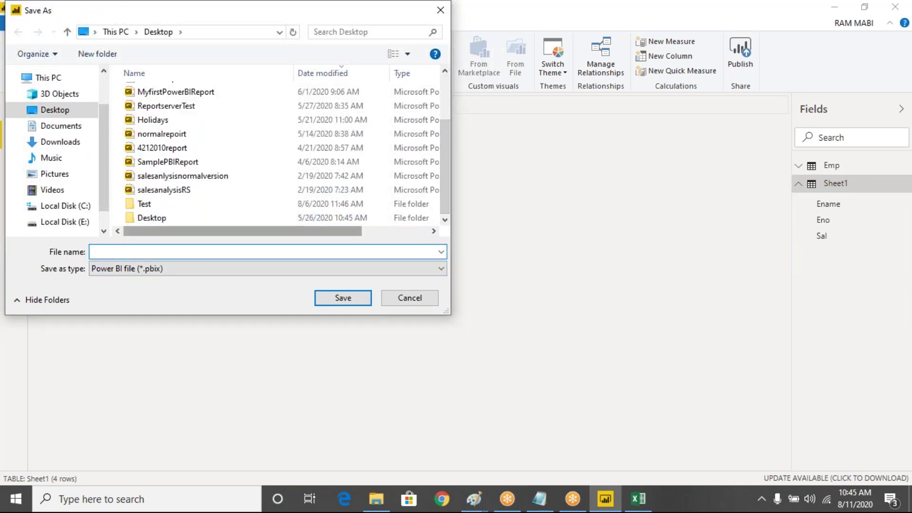
type("11")
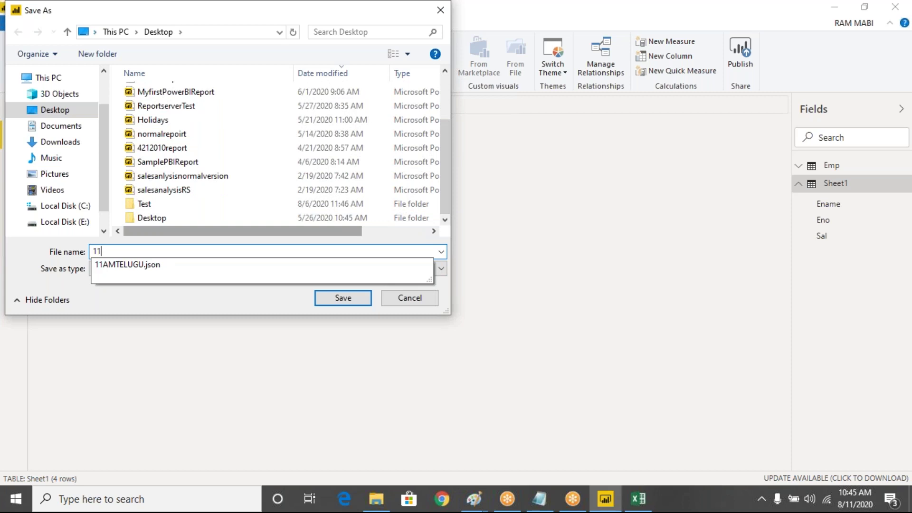
type("08201")
key("BackSpace")
type("20")
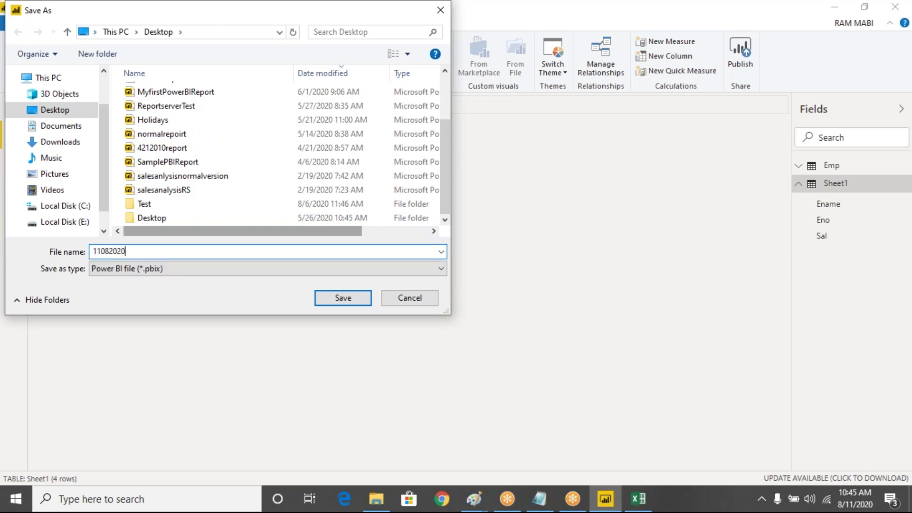
type("practical")
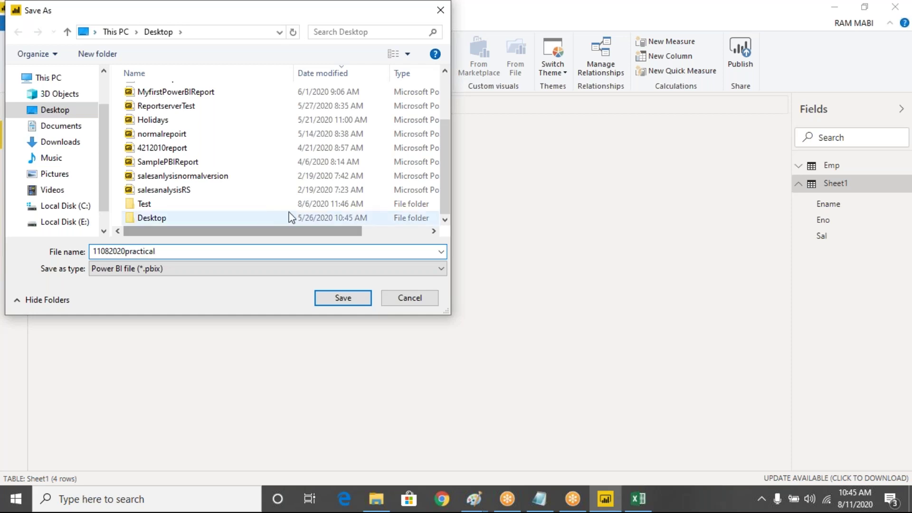
left_click(342, 299)
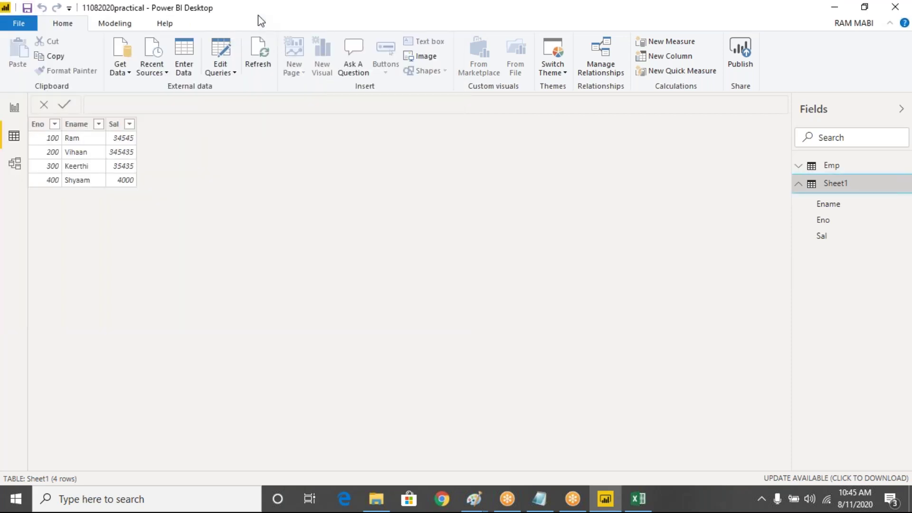
- Close Power BI Desktop and close the Empsource workbook in Excel without saving its changes
left_click_drag(251, 27, 228, 137)
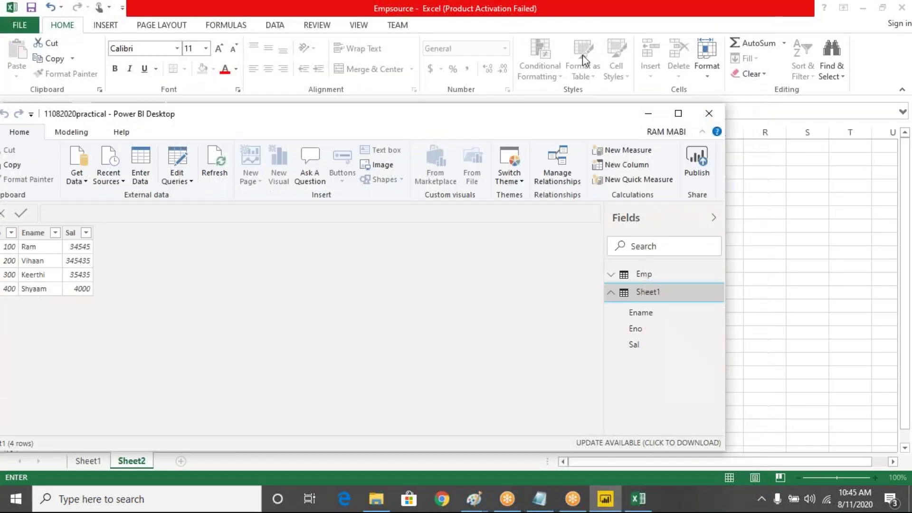
left_click(710, 114)
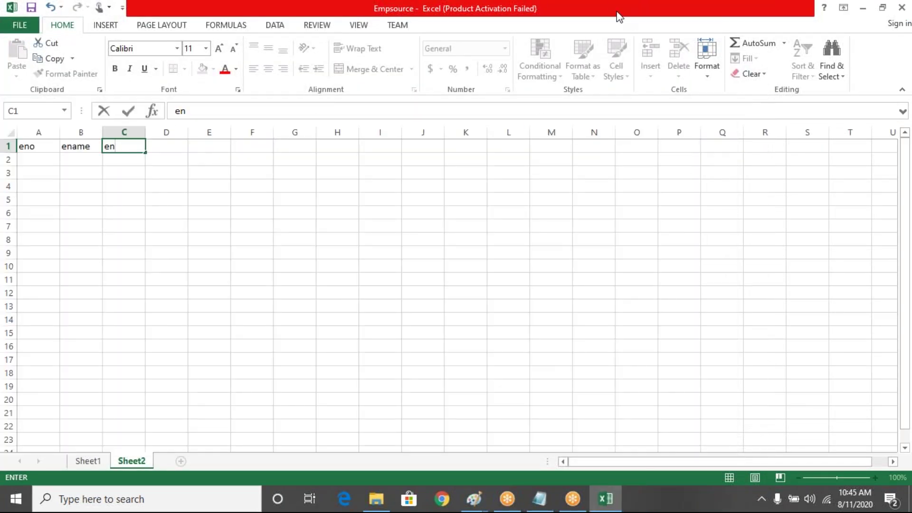
left_click(903, 8)
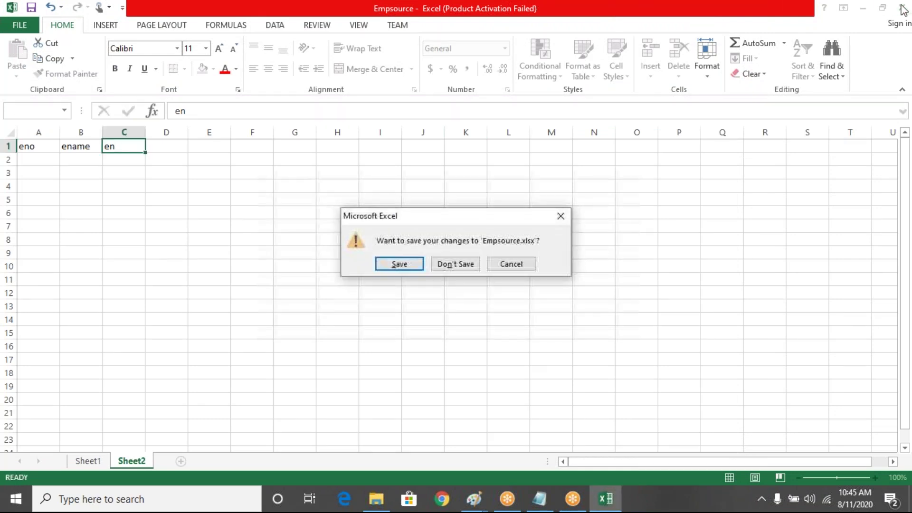
left_click(468, 265)
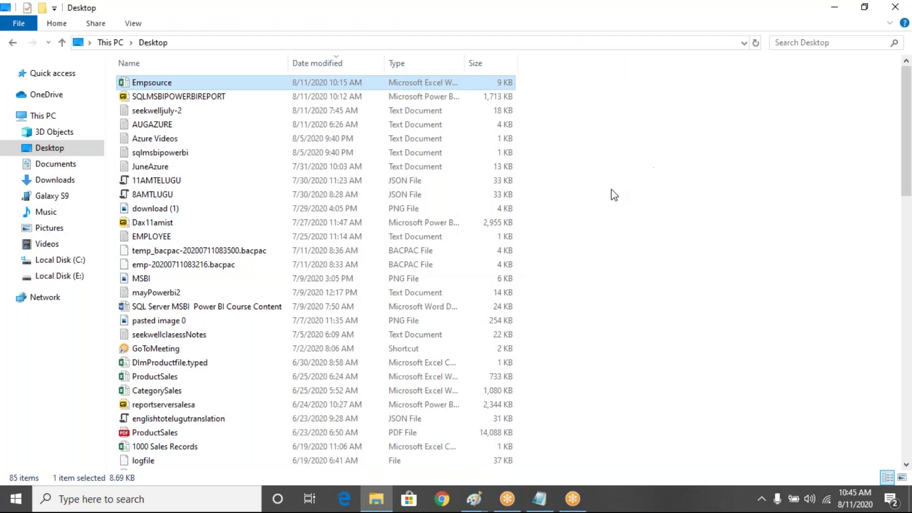
- Minimize the Desktop folder window and close the MSBI Notes file in Notepad, saving its changes
left_click(593, 168)
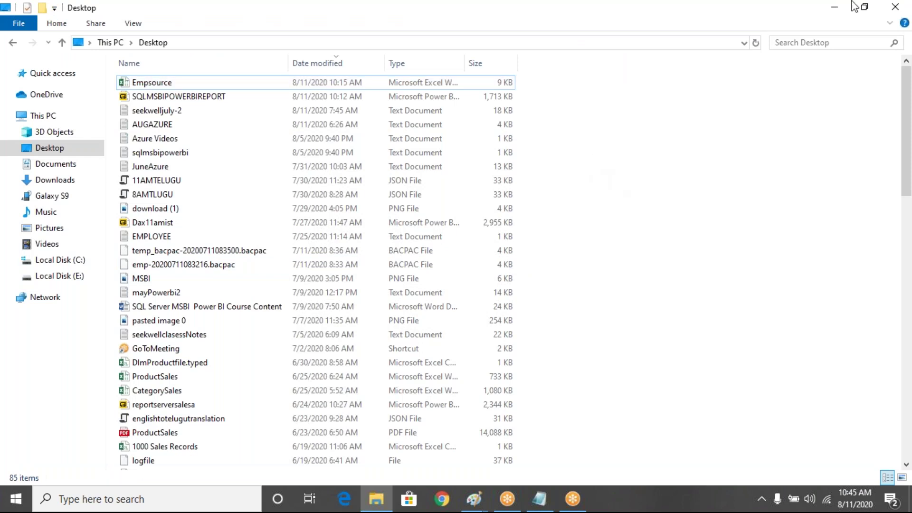
left_click(841, 10)
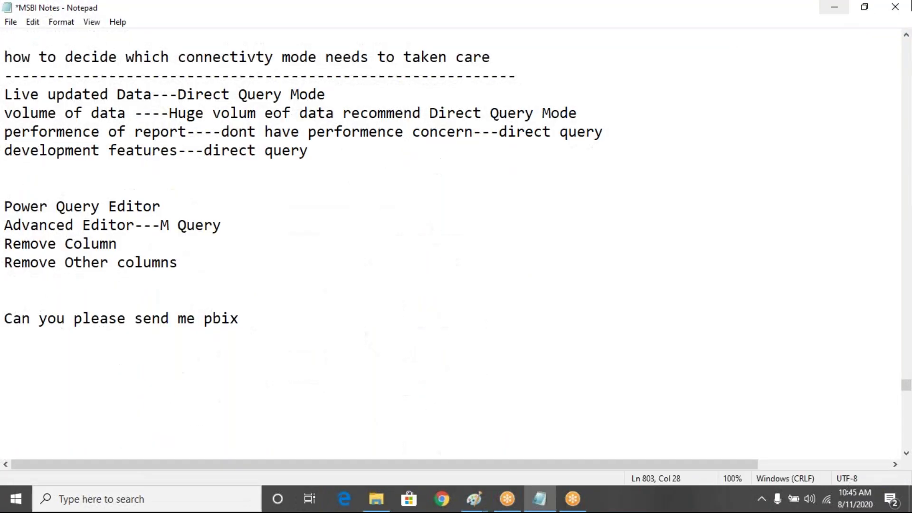
left_click(899, 11)
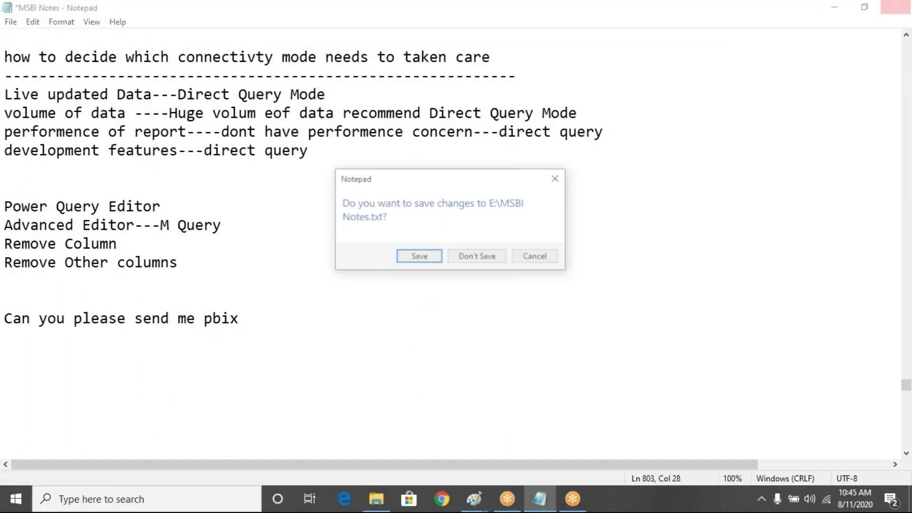
left_click(424, 261)
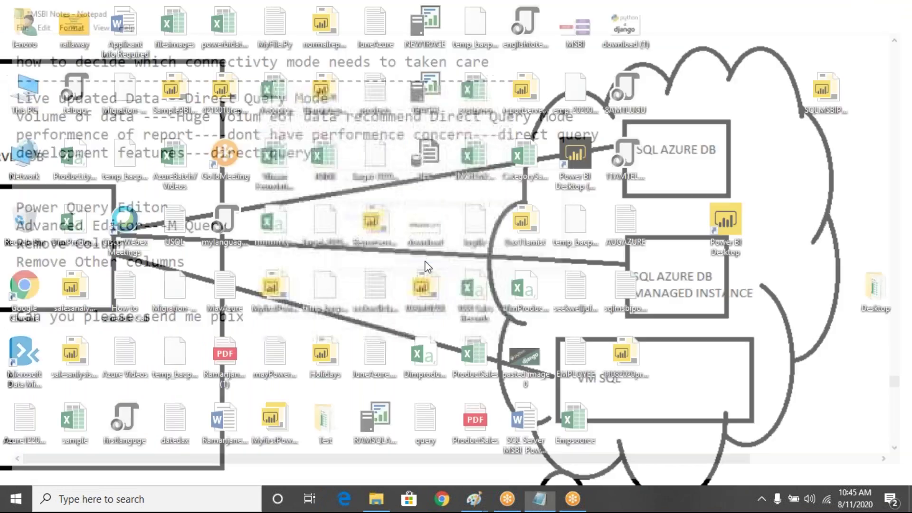
- Open the saved 11082020practical report from the desktop in Power BI Desktop and maximize its window
left_click(526, 226)
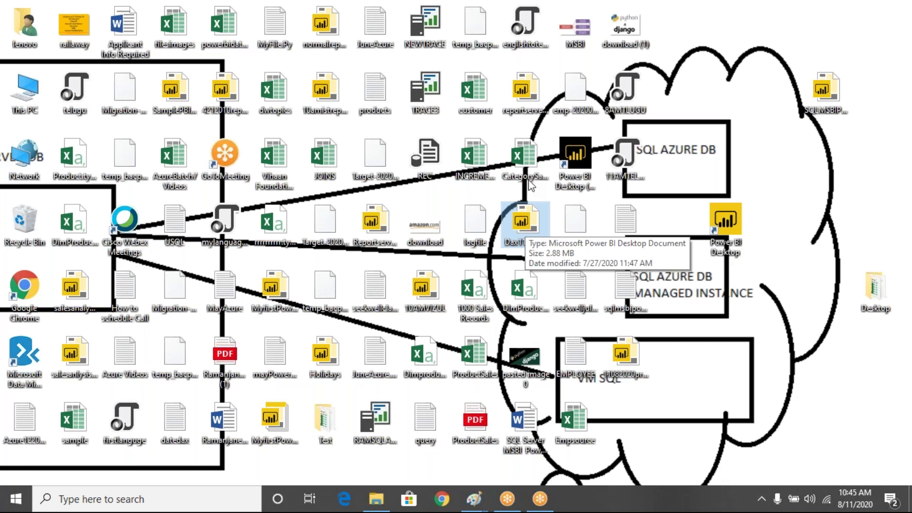
left_click(531, 117)
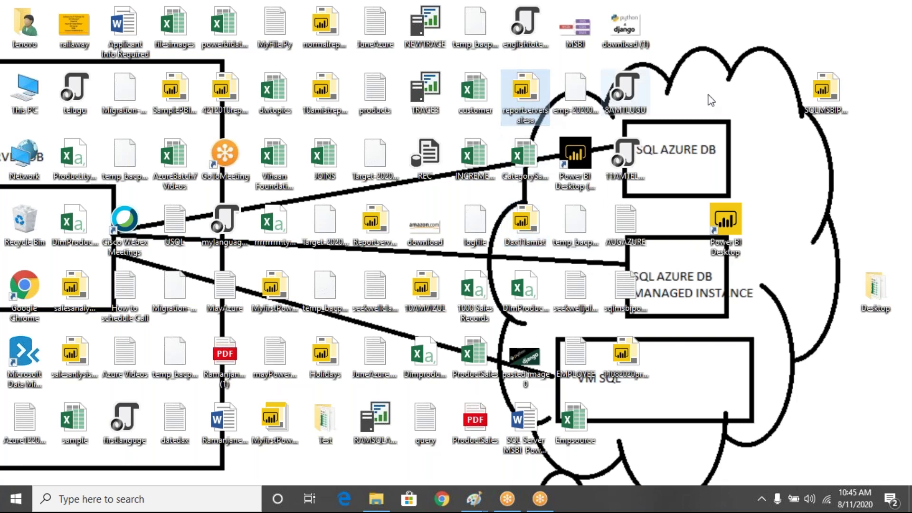
left_click(627, 360)
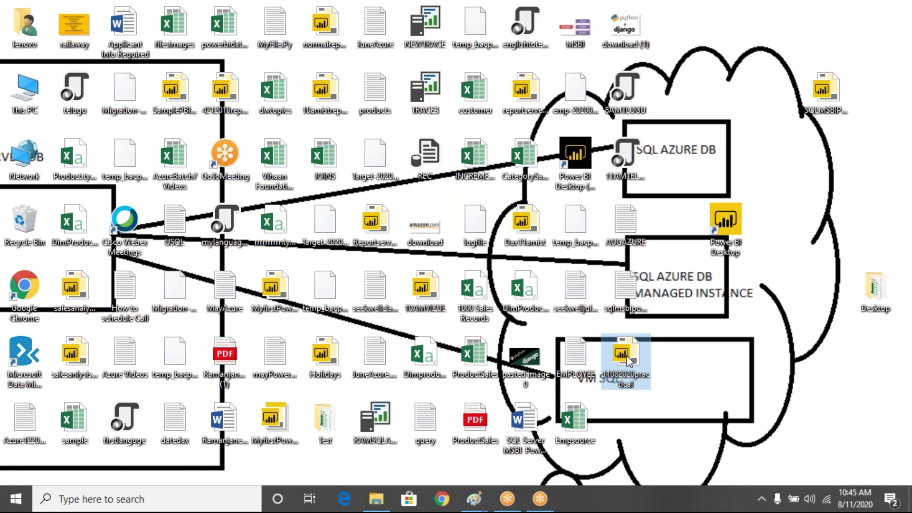
double_click(627, 360)
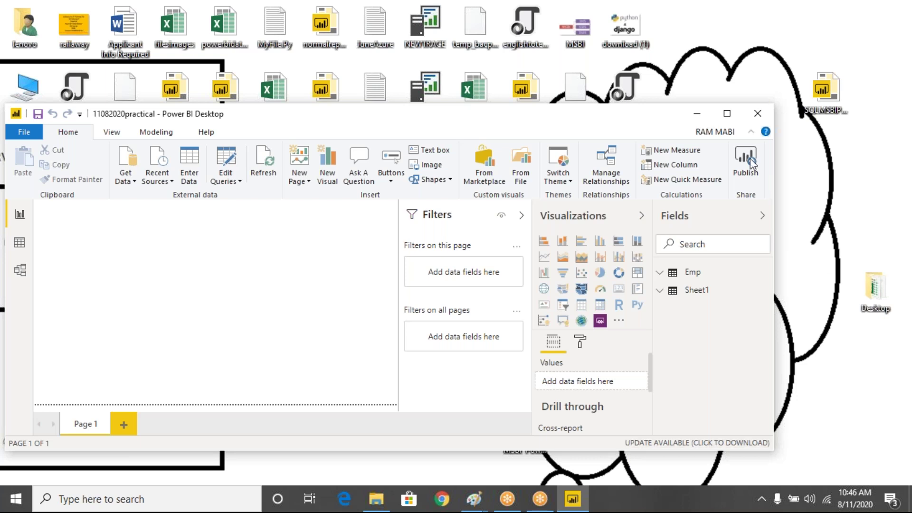
left_click(727, 114)
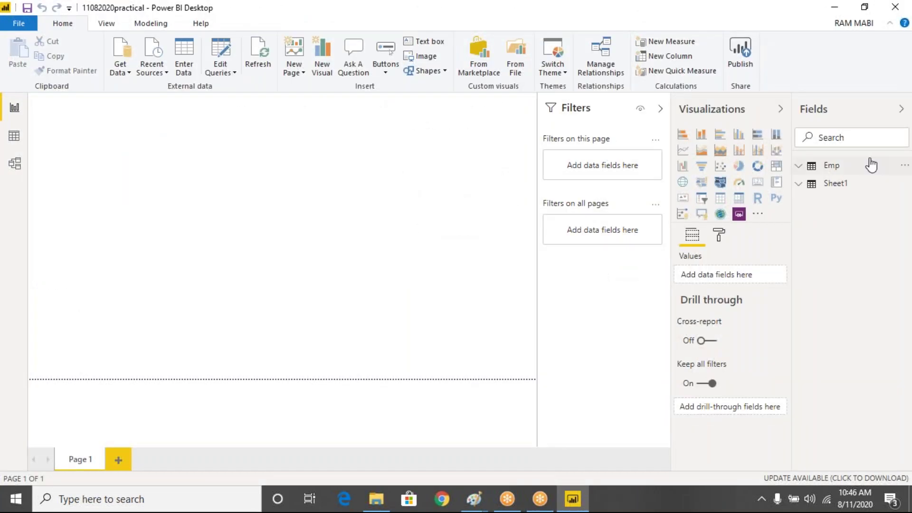
- Check the Emp table's fields, expand Sheet1's field list, and add an empty Card visual to Page 1
left_click(832, 169)
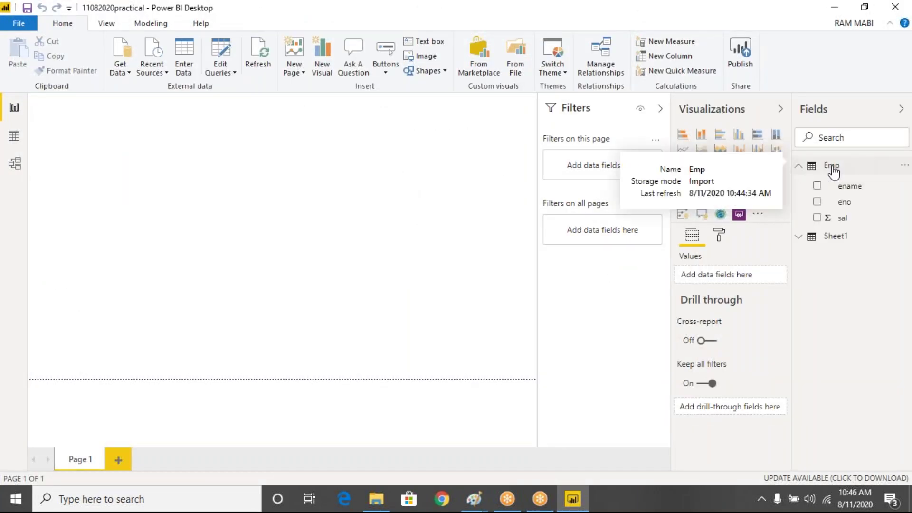
left_click(800, 167)
left_click(803, 184)
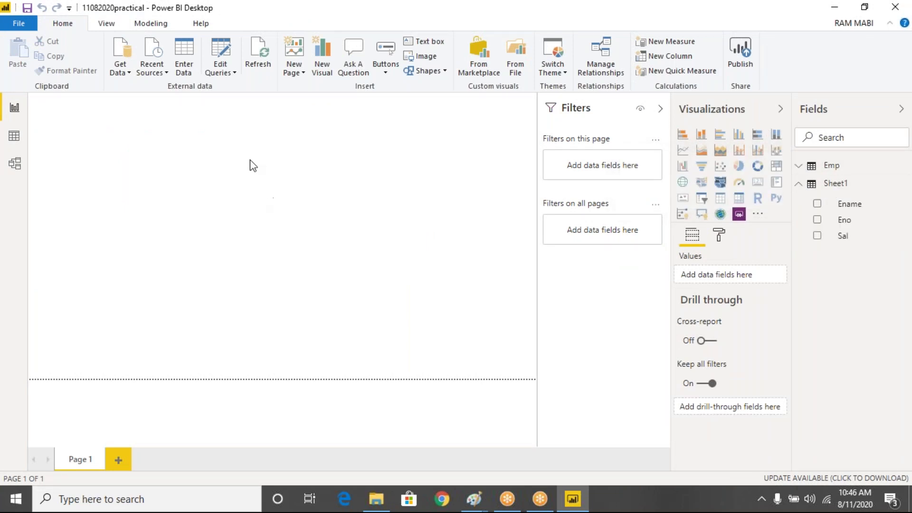
left_click(758, 183)
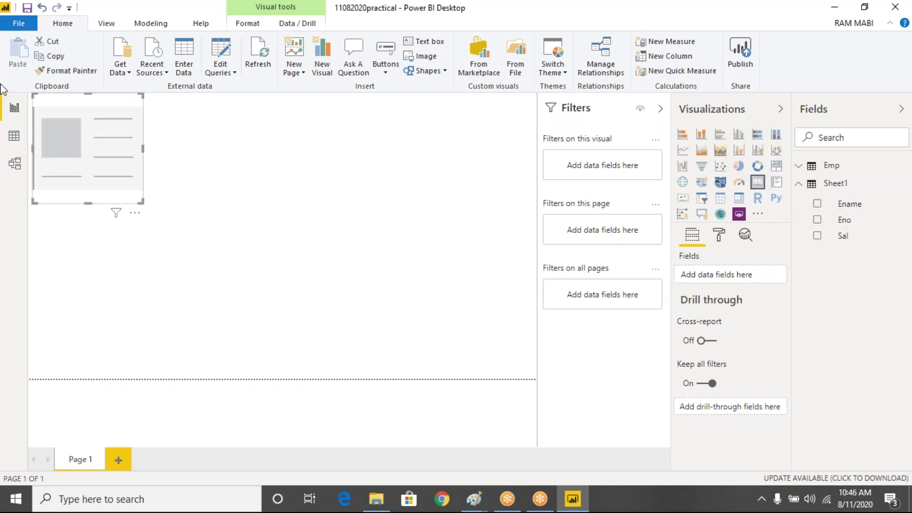
- Try Sheet1's Sal field in the card, move the card further into the page, and delete it
left_click_drag(851, 236, 112, 138)
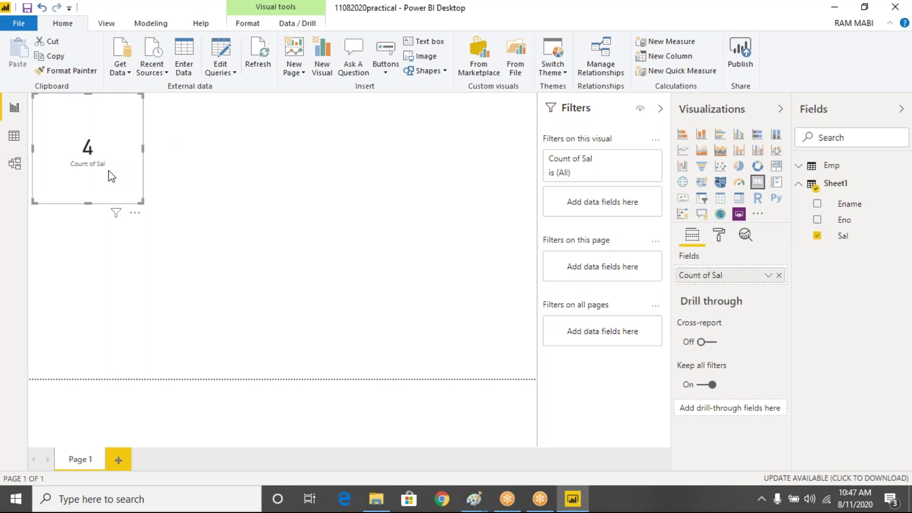
left_click_drag(116, 128, 275, 161)
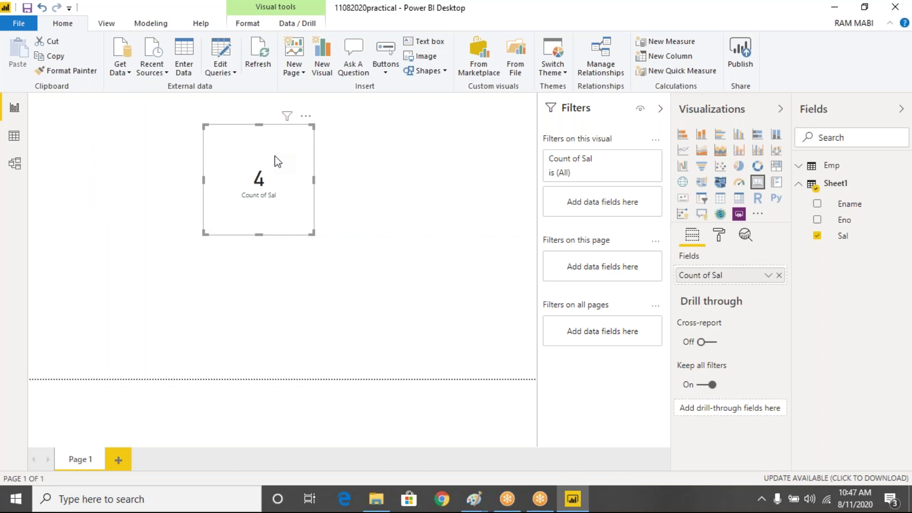
key("Delete")
- Collapse Sheet1, expand the Emp table, and show Emp's sal field in a Card visual on Page 1
left_click(799, 185)
left_click(802, 166)
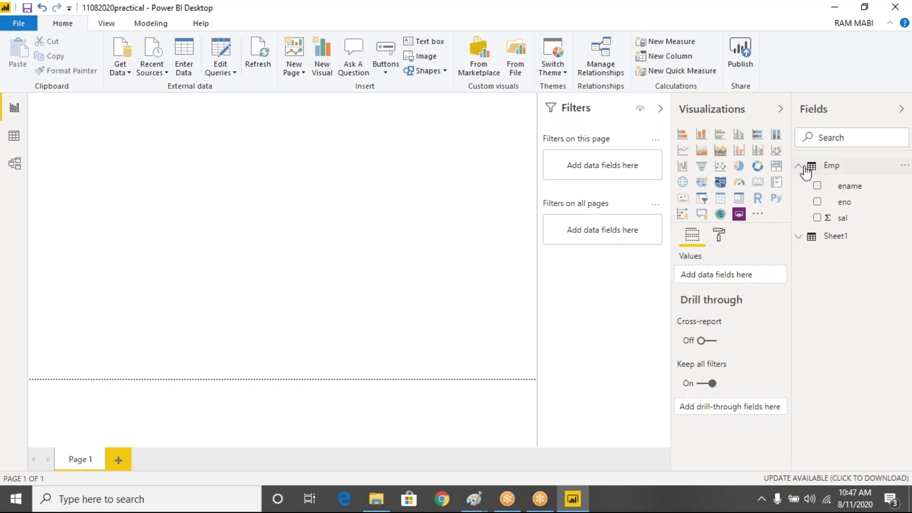
left_click(817, 217)
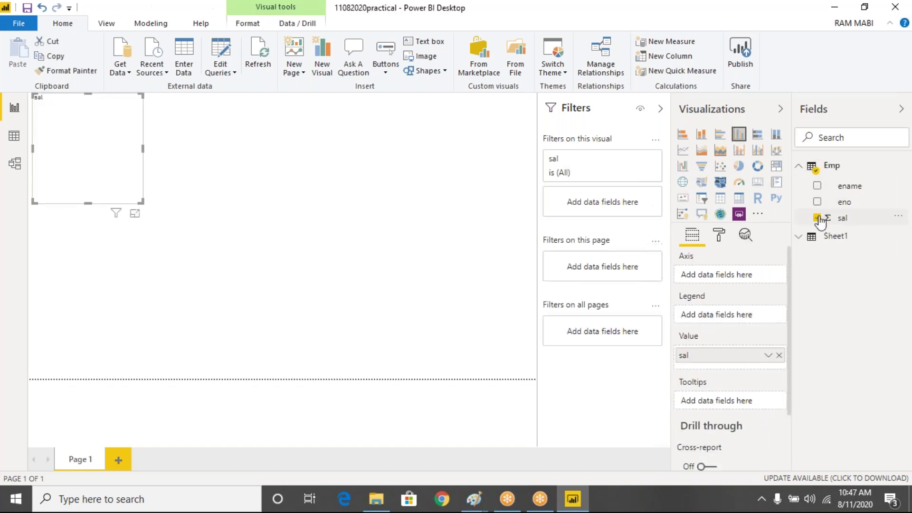
left_click(758, 182)
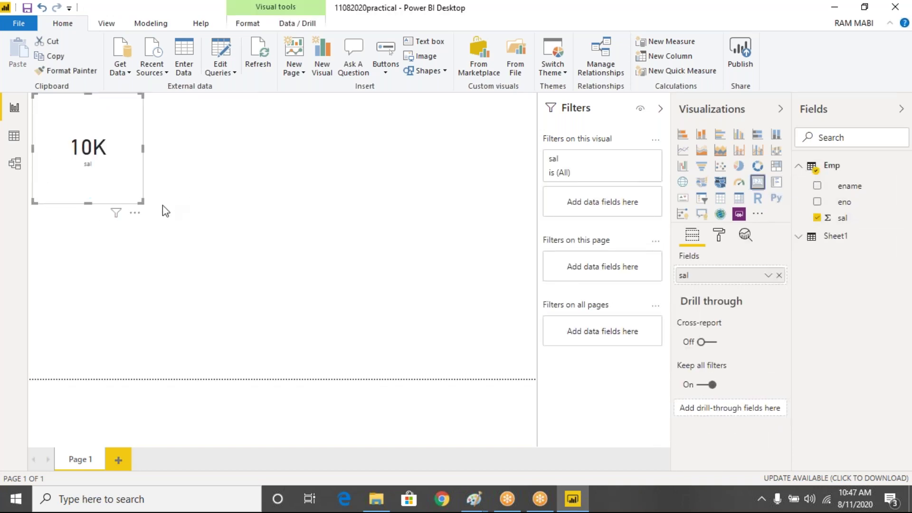
- Enlarge the sal card, move it to the middle of the page, and save the report
left_click_drag(142, 201, 274, 249)
left_click_drag(221, 220, 374, 252)
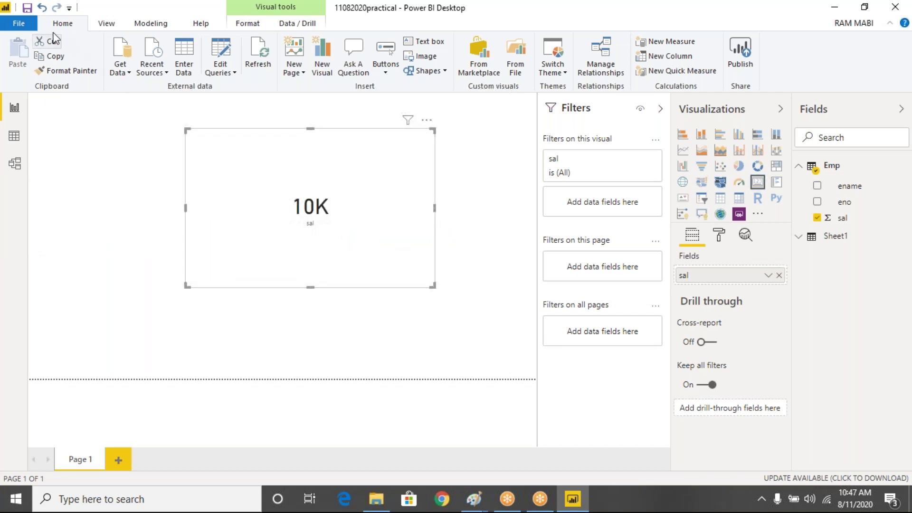
left_click(29, 8)
left_click(148, 157)
- Open the Power Query Editor and look through the Emp and Sheet1 queries
left_click(219, 74)
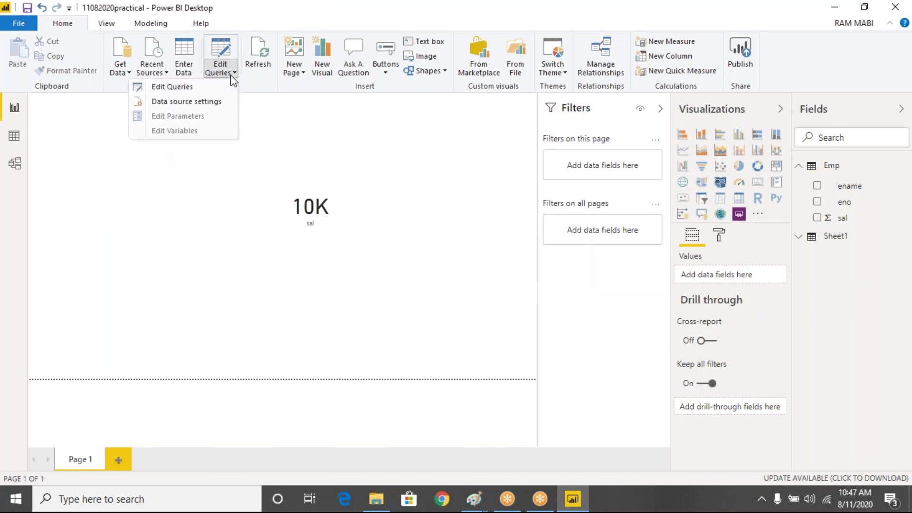
left_click(176, 87)
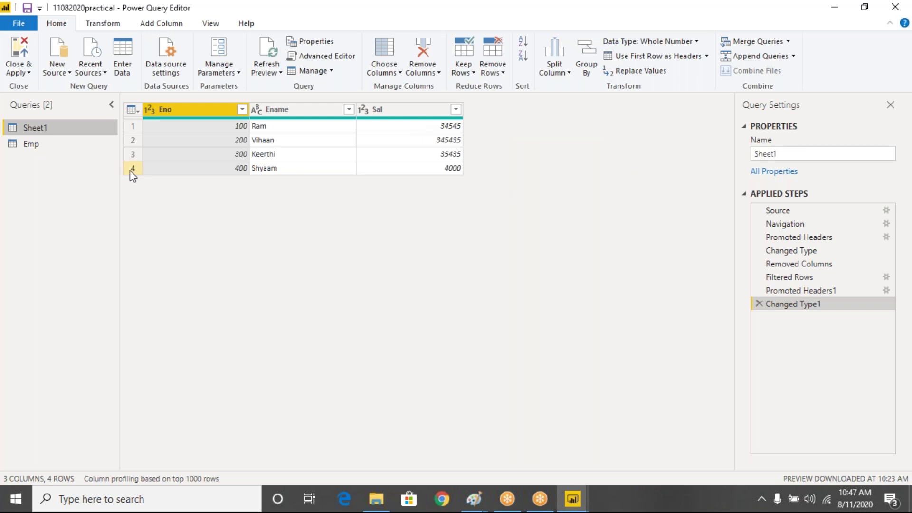
left_click(25, 143)
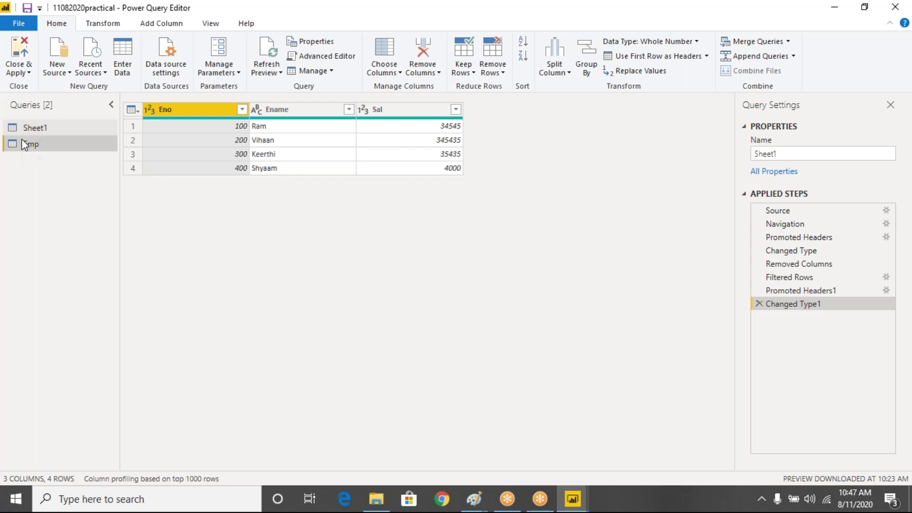
left_click(67, 132)
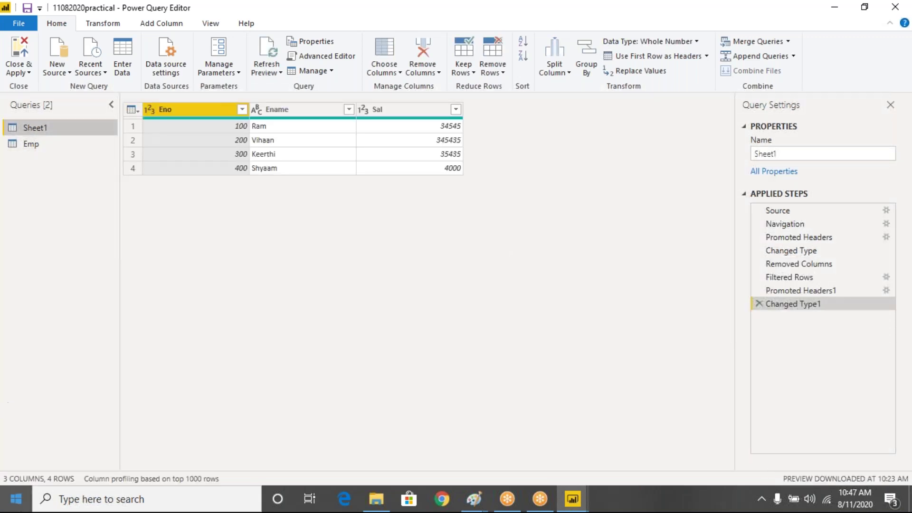
- Open a blank Notepad document and place its window over the middle of the query editor
left_click(16, 499)
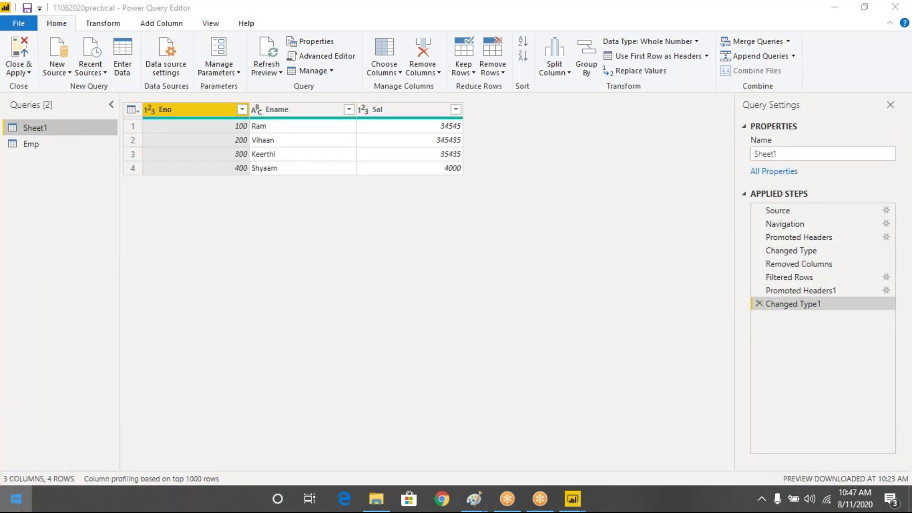
type("note")
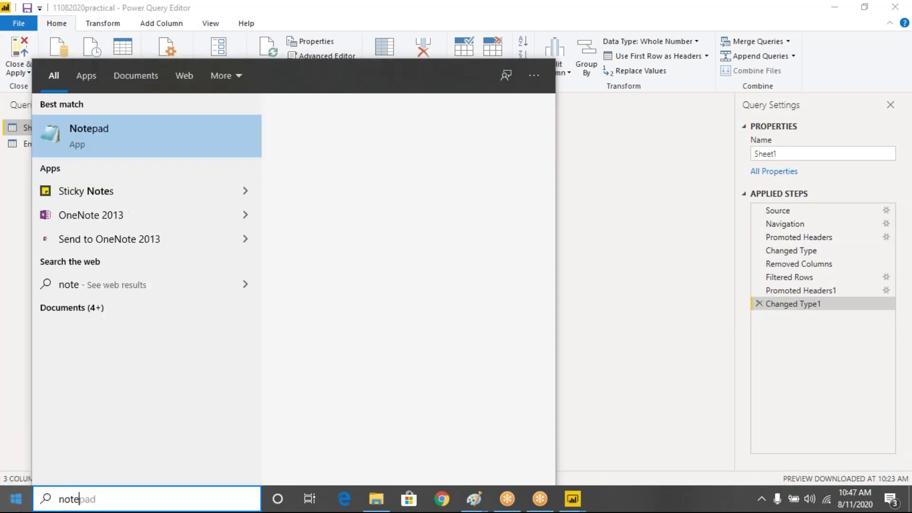
key("Return")
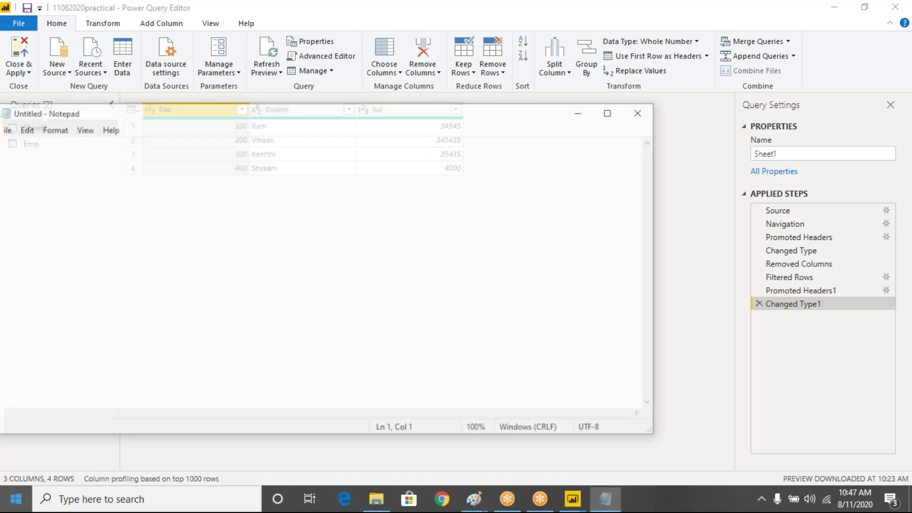
left_click_drag(362, 109, 367, 107)
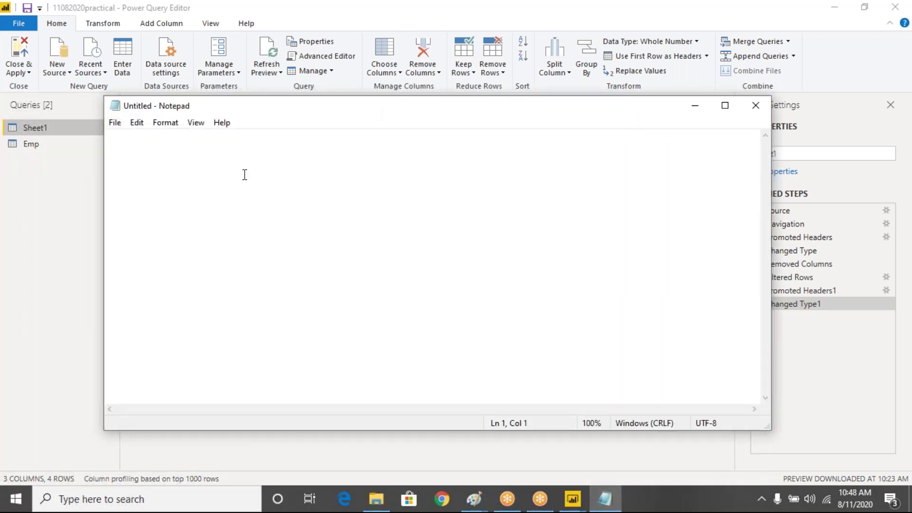
- Write "There are so many assignemnts we have" as the first line of the note
type("The")
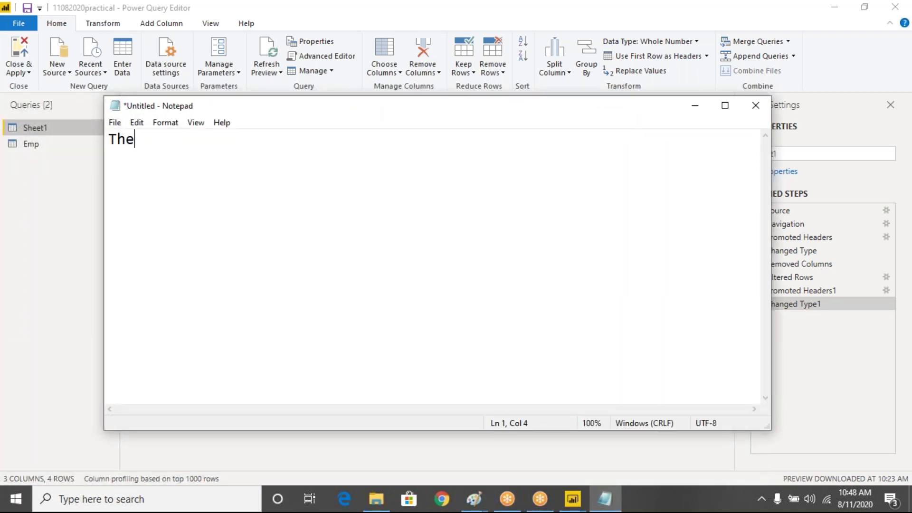
type("re are so ")
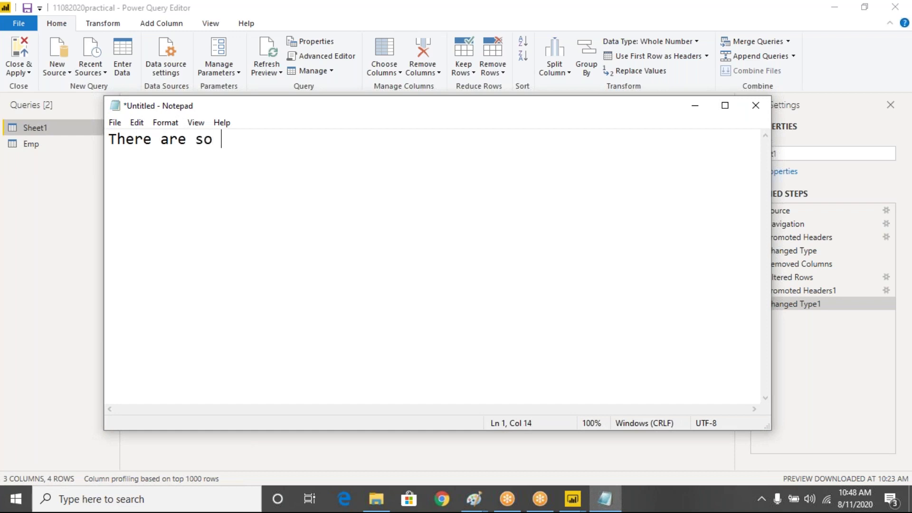
type("many assig")
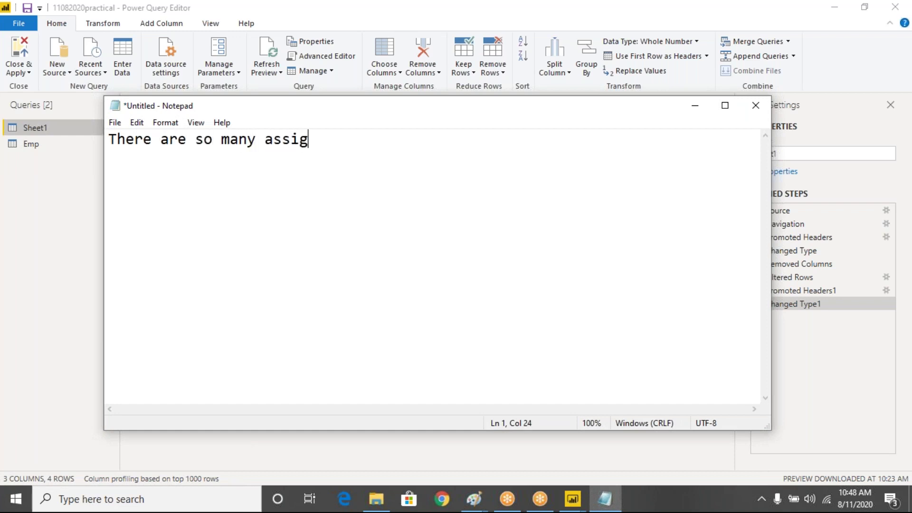
type("nemnts we have")
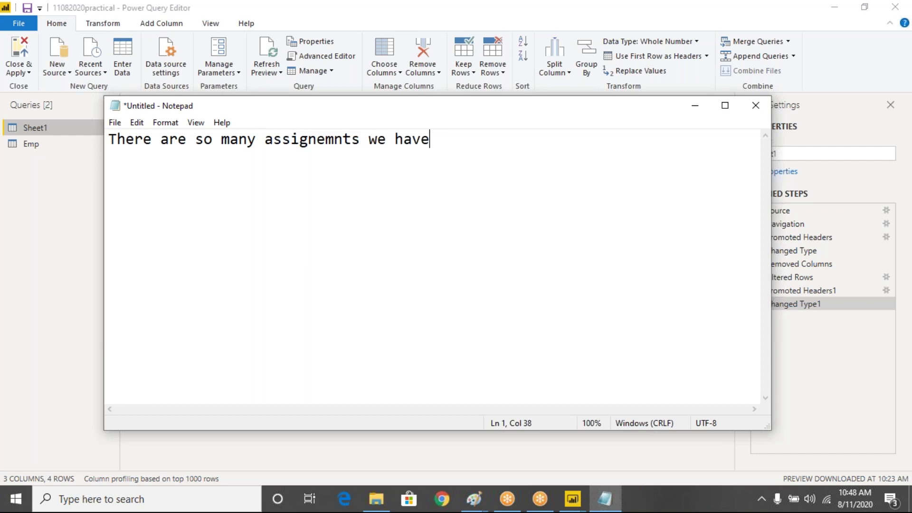
- Add the second line "one by one", highlight it, and start a new paragraph after a blank line
key("Return")
type("100")
key("BackSpace")
key("BackSpace")
key("BackSpace")
type("one by one")
key("shift+Left")
key("shift+Left")
key("shift+Left")
key("shift+Left")
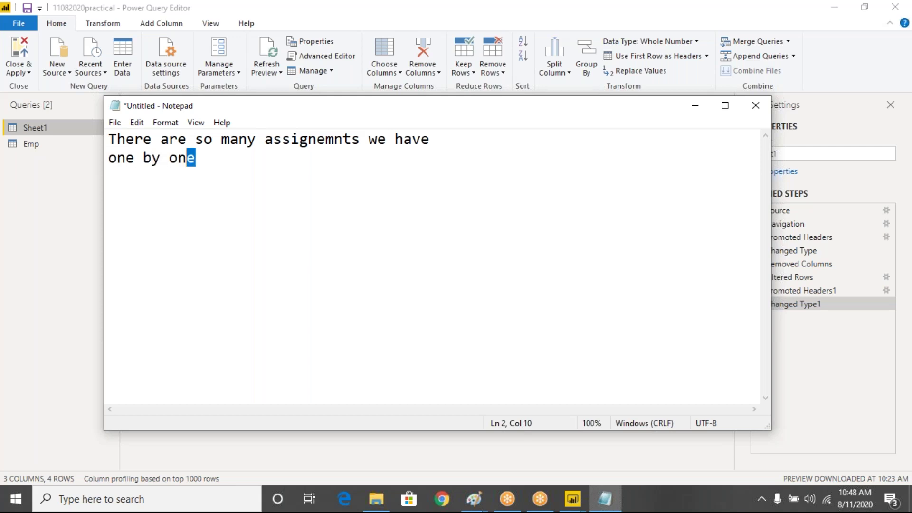
key("shift+Left")
key("shift+Left")
key("shift+Left")
key("shift+Left")
key("shift+Left")
key("shift+Left")
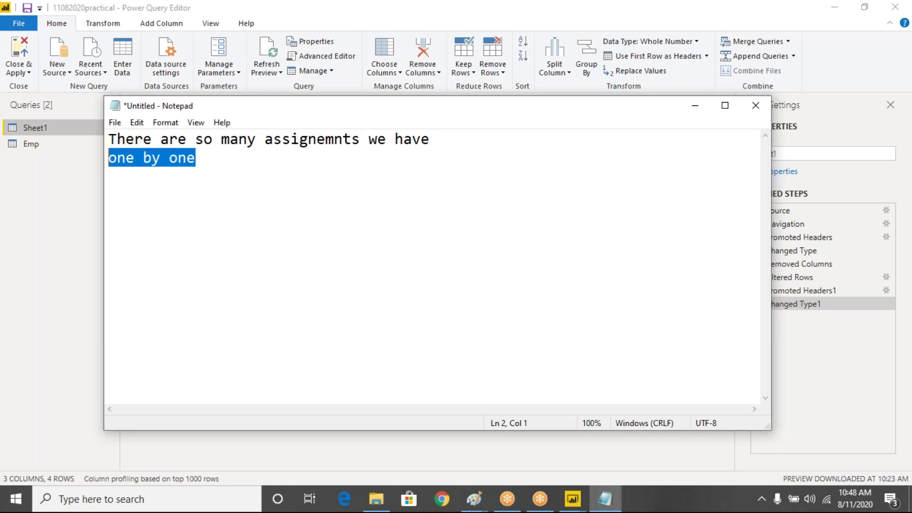
key("End")
key("Return")
key("Return")
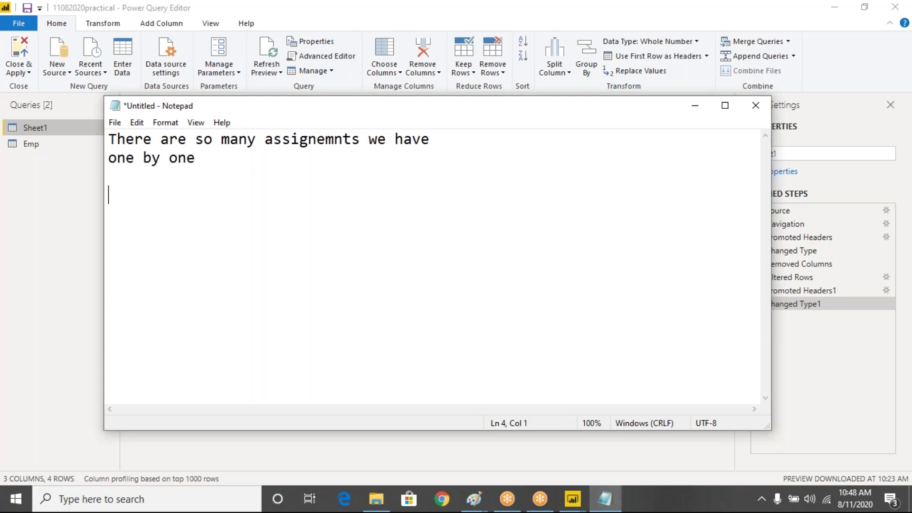
- Write "Hard Copy materials Are Available", highlight the line, delete it, and minimize Notepad
type("Hard Copy mate")
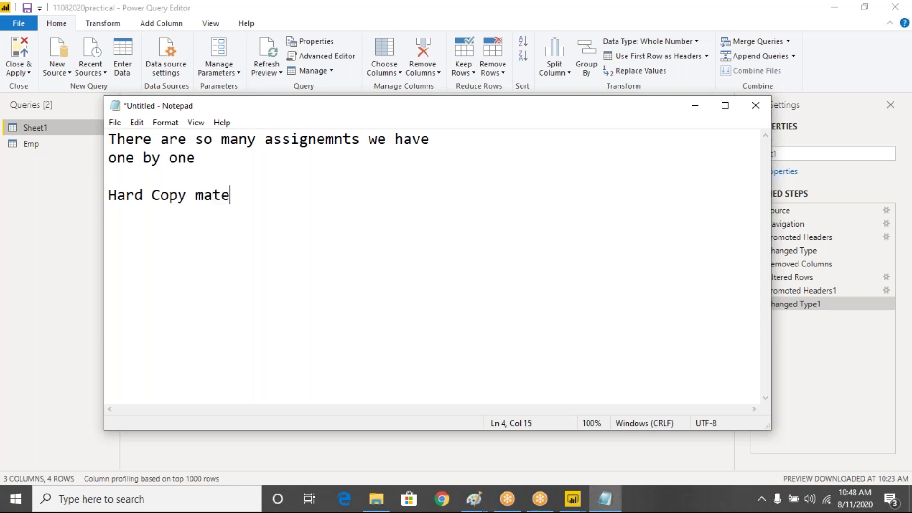
type("rials Ar")
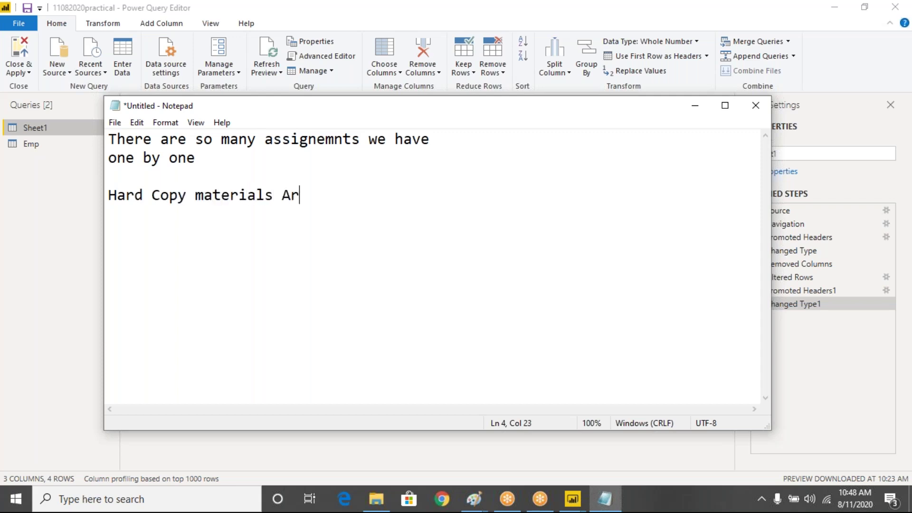
type("e Available")
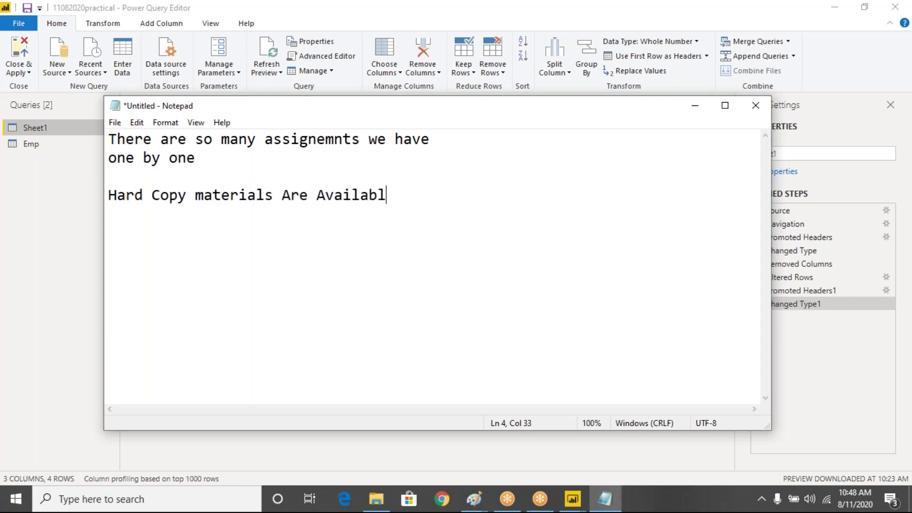
key("shift+Up")
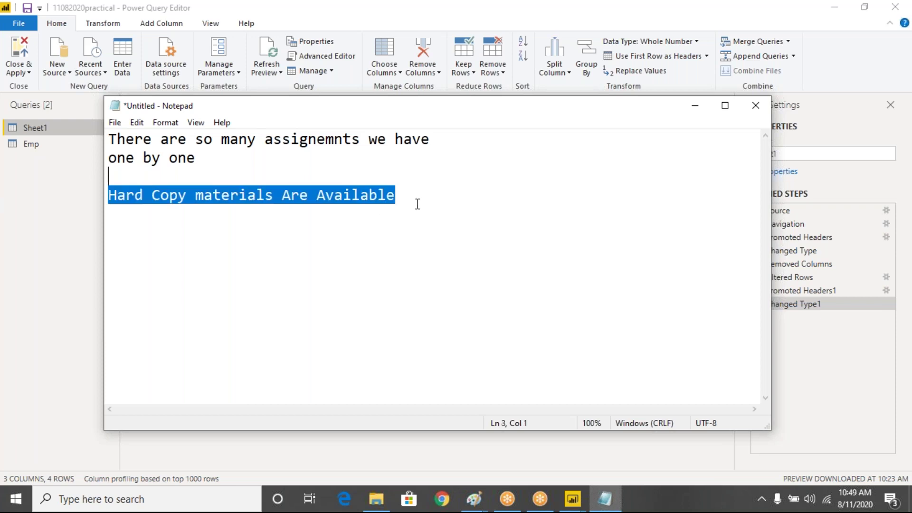
left_click(433, 195)
left_click_drag(412, 195, 77, 200)
key("BackSpace")
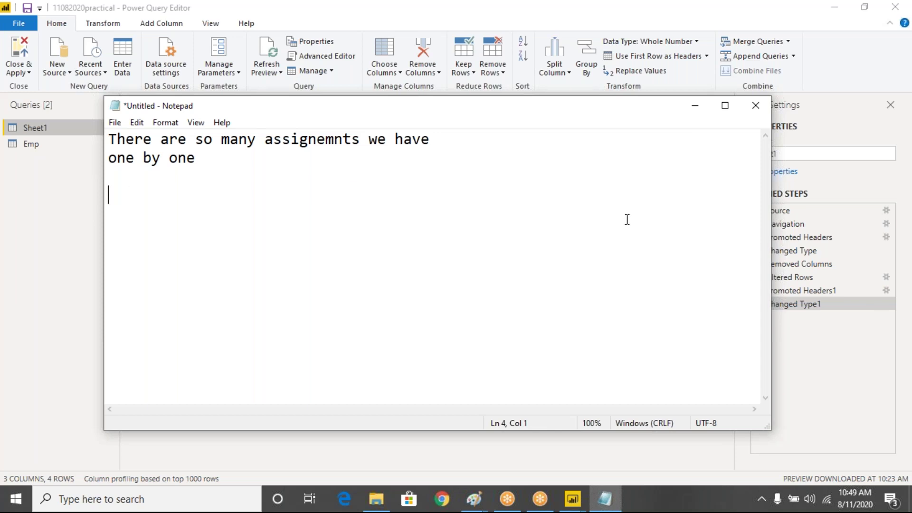
left_click(693, 105)
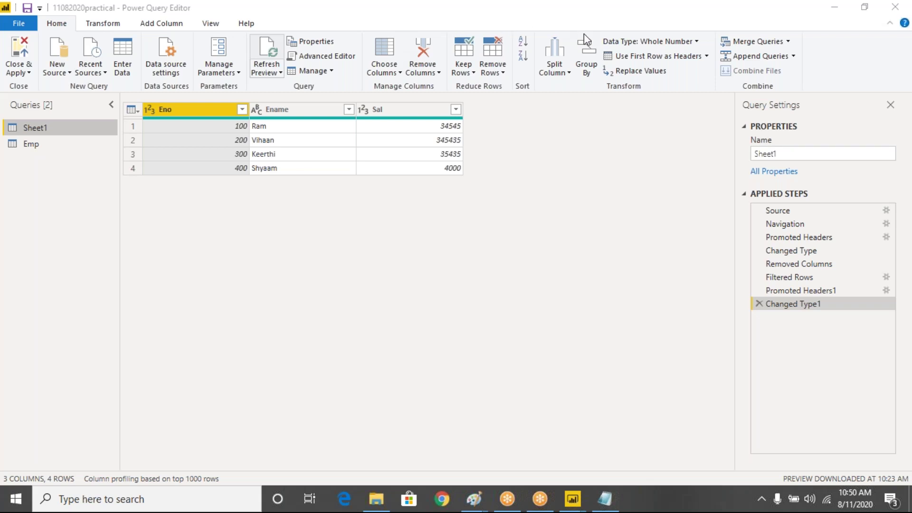
- Annotate the screen in red, circling the Reduce Rows and Combine commands and pointing an arrow at Reduce Rows
mouse_move(502, 38)
left_mouse_down()
mouse_move(447, 57)
mouse_move(513, 73)
mouse_move(488, 37)
left_mouse_up()
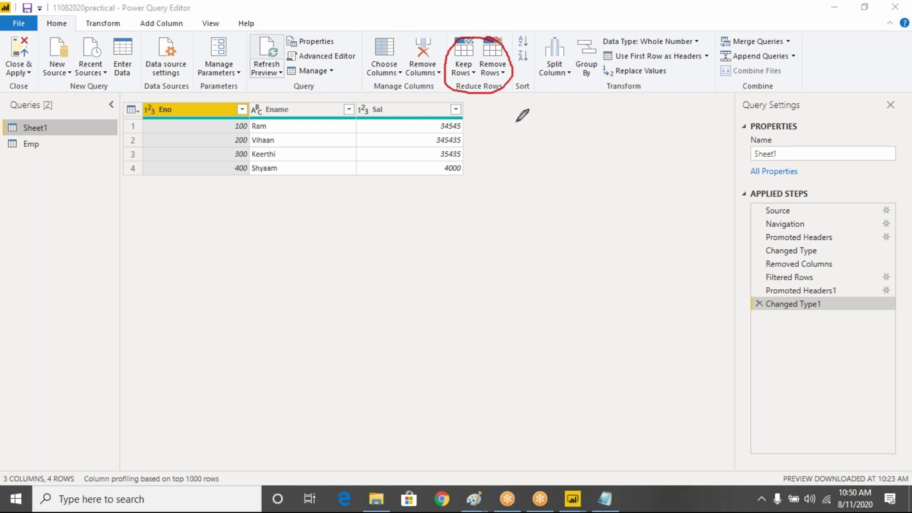
mouse_move(525, 161)
left_mouse_down()
mouse_move(491, 87)
mouse_move(509, 94)
left_mouse_up()
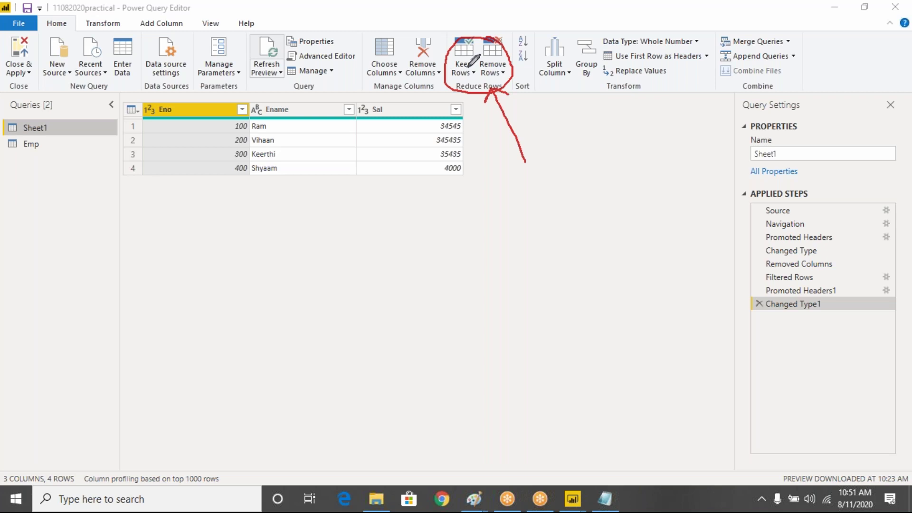
mouse_move(504, 50)
left_mouse_down()
mouse_move(491, 37)
mouse_move(450, 57)
mouse_move(499, 92)
mouse_move(492, 41)
left_mouse_up()
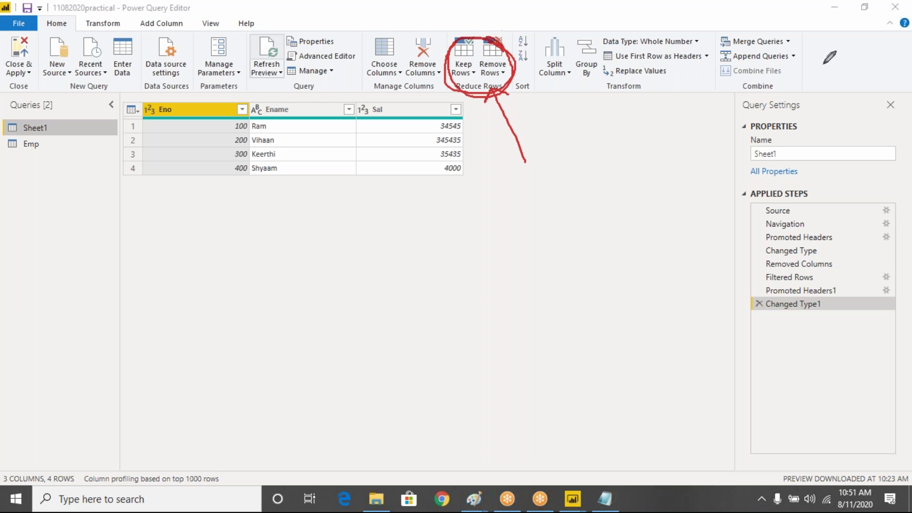
mouse_move(798, 58)
left_mouse_down()
mouse_move(717, 61)
mouse_move(806, 48)
left_mouse_up()
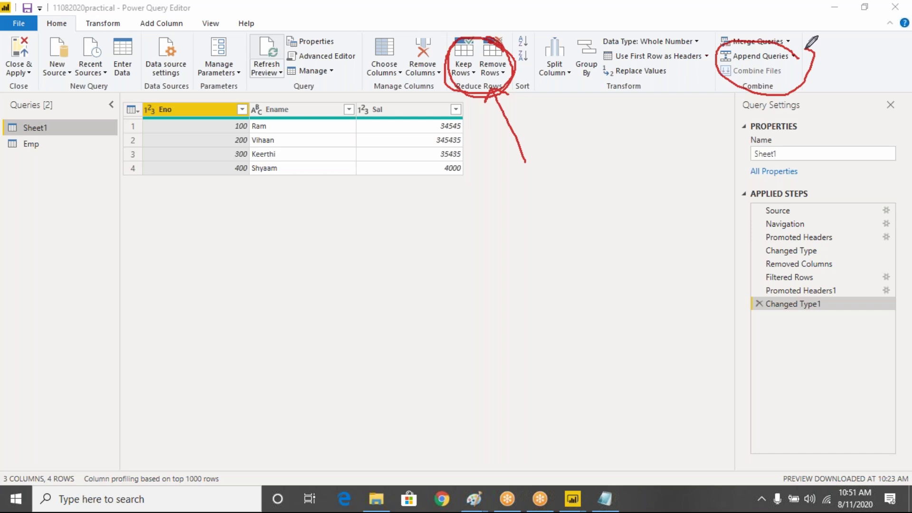
key("Escape")
- Review the Transform, Add Column and first-row header options of the query editor, and erase all screen drawings
left_click(106, 24)
left_click(107, 24)
left_click(162, 24)
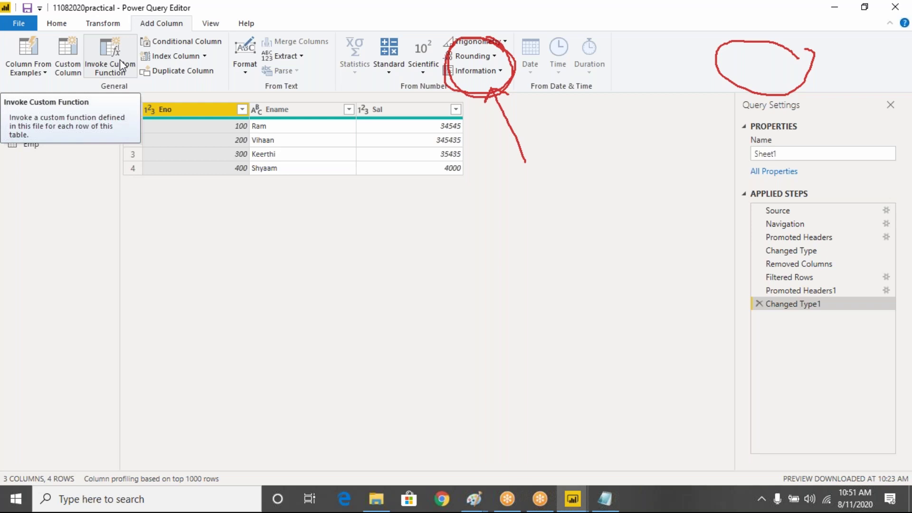
left_click(56, 24)
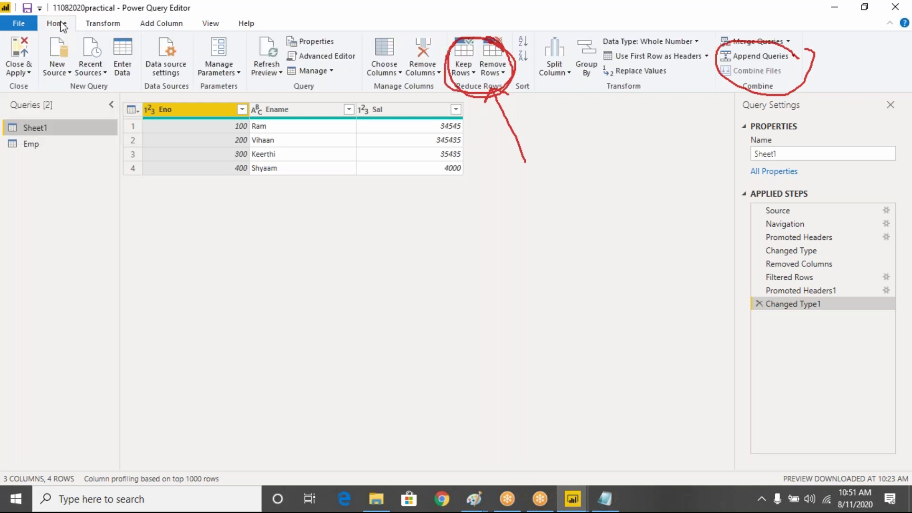
left_click(584, 7)
left_click(575, 101)
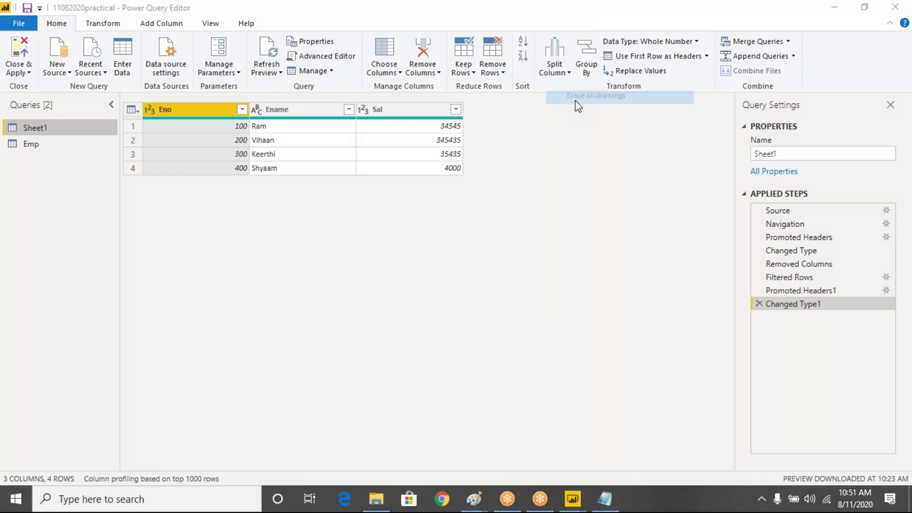
left_click(707, 56)
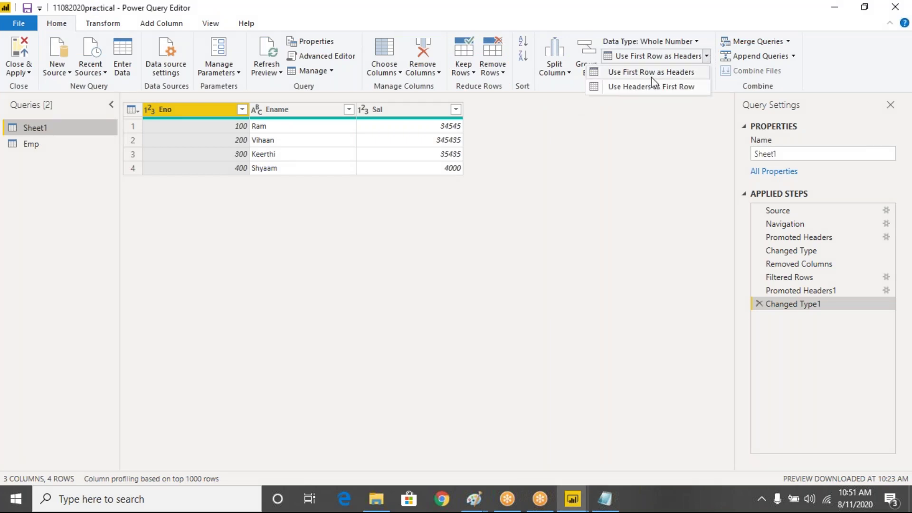
left_click(585, 236)
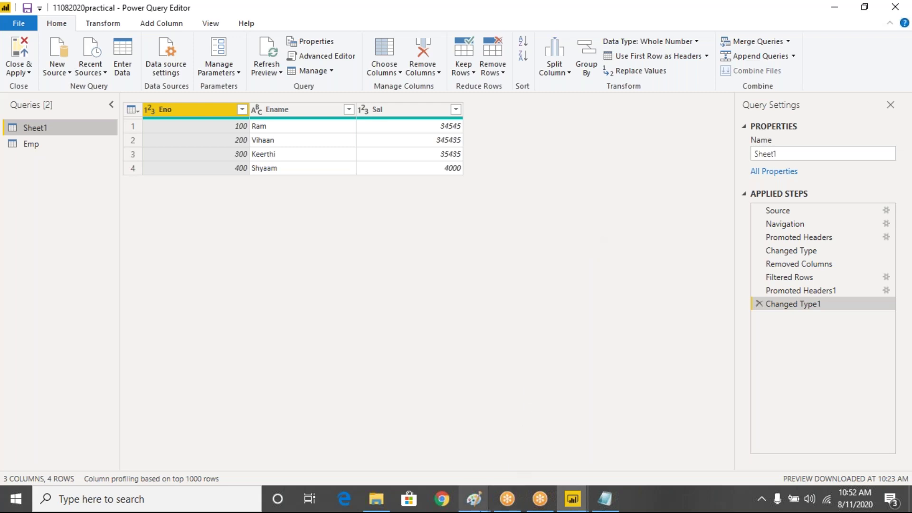
- Close the Power Query Editor and apply the queries to return to the report
mouse_move(474, 498)
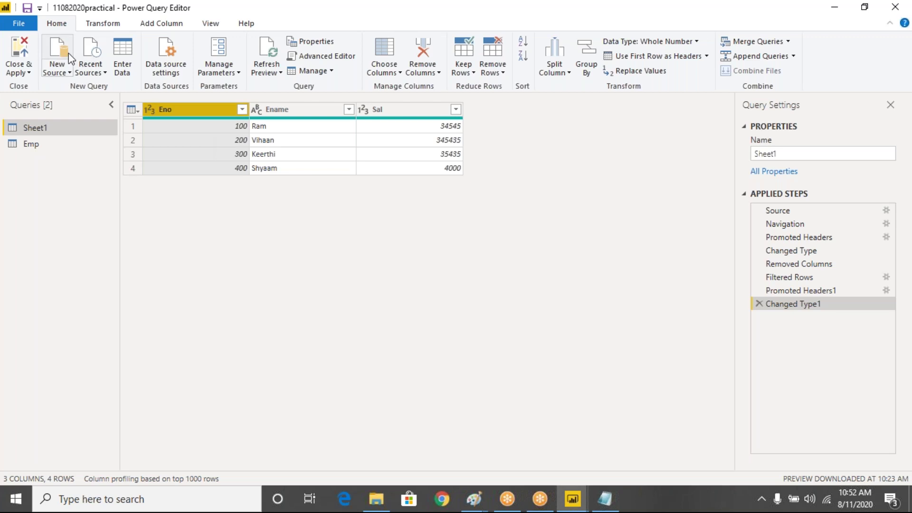
left_click(21, 73)
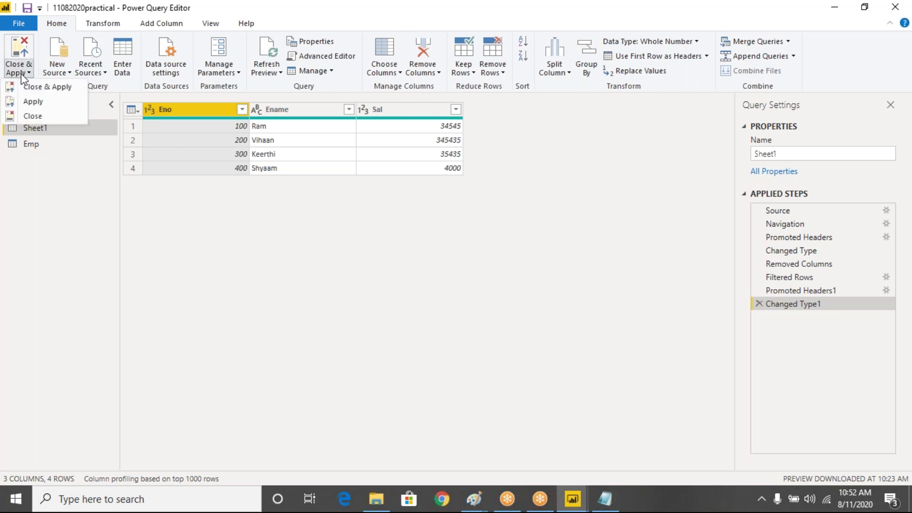
left_click(47, 90)
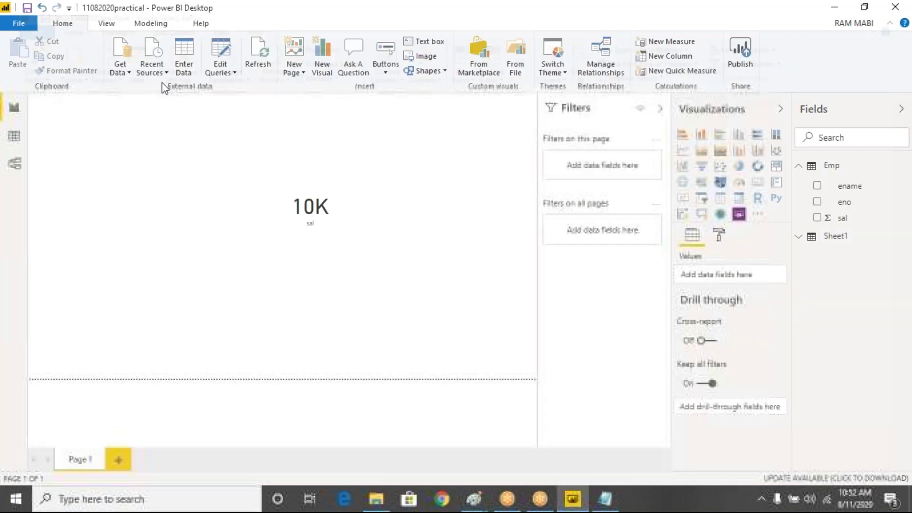